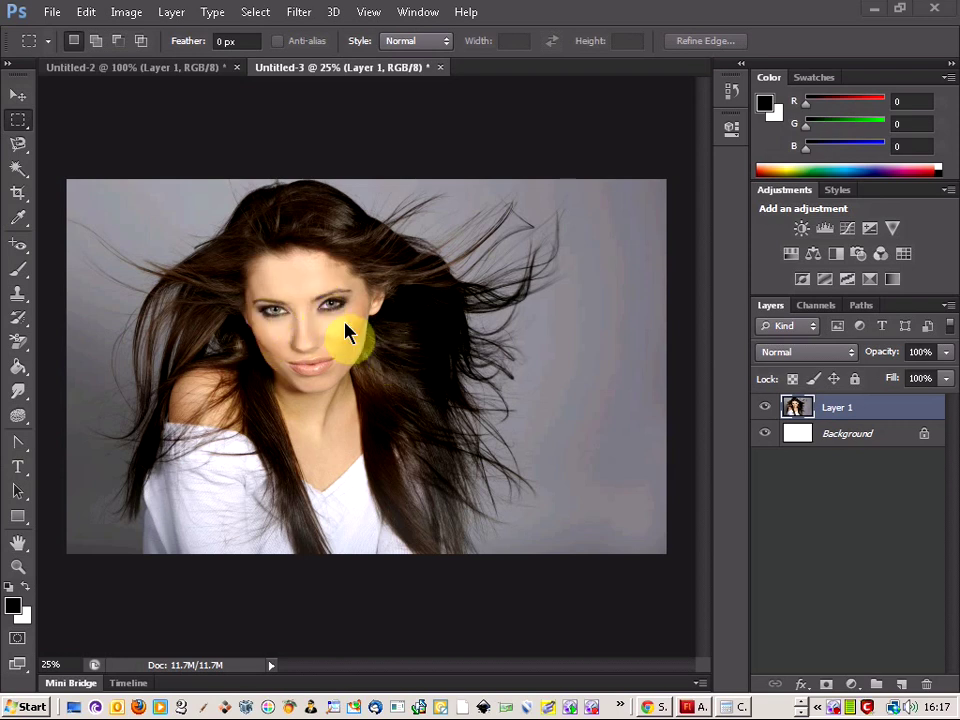
Fill the Background layer with black using the Paint Bucket
click(17, 370)
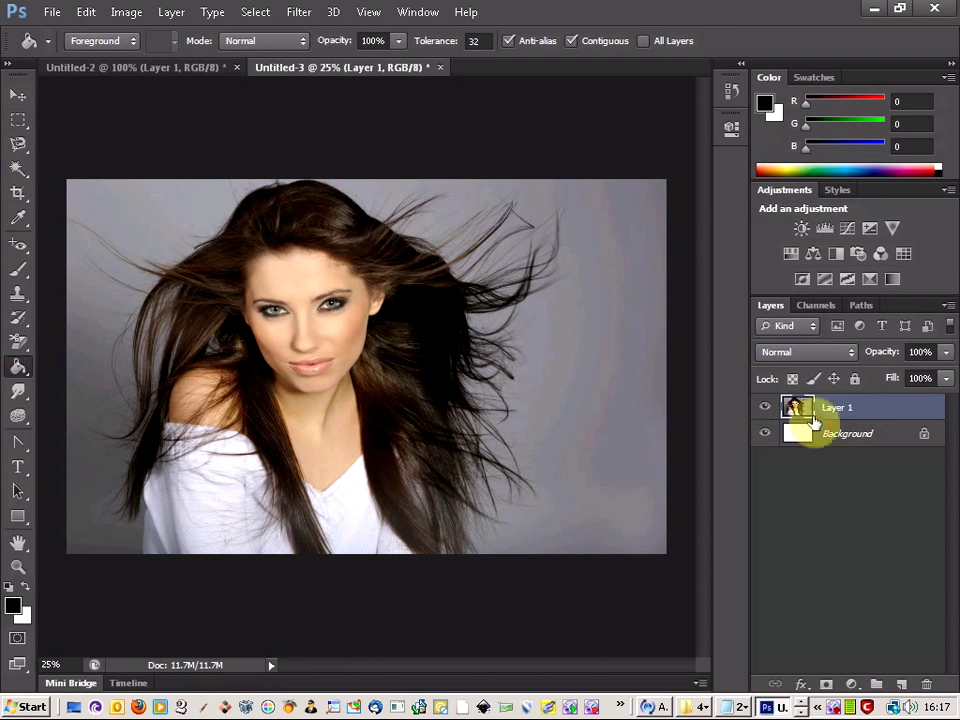
click(838, 434)
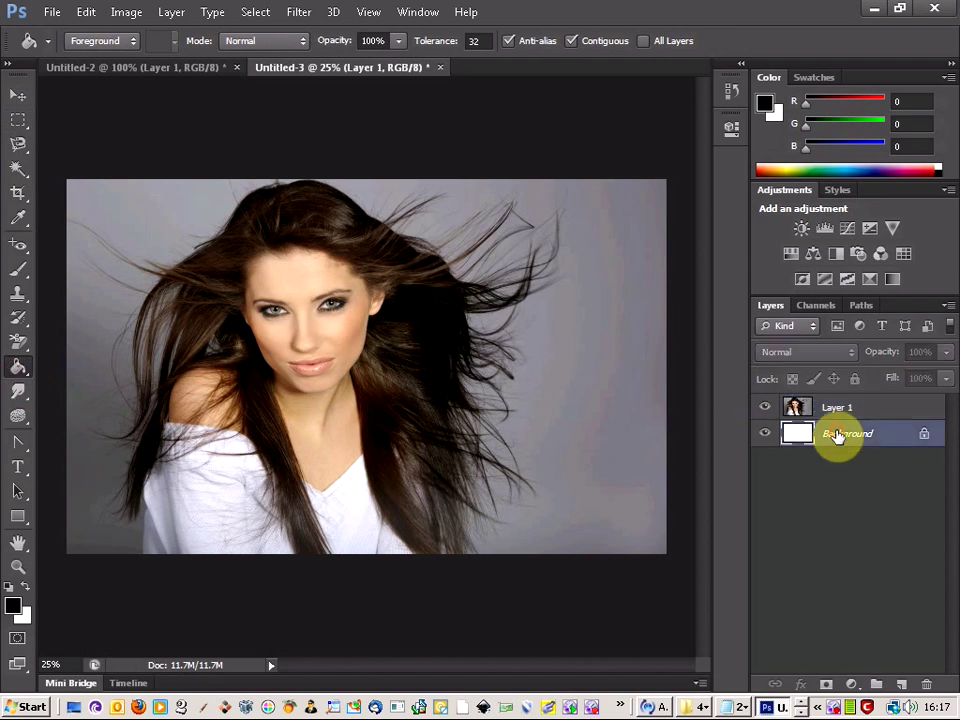
click(549, 417)
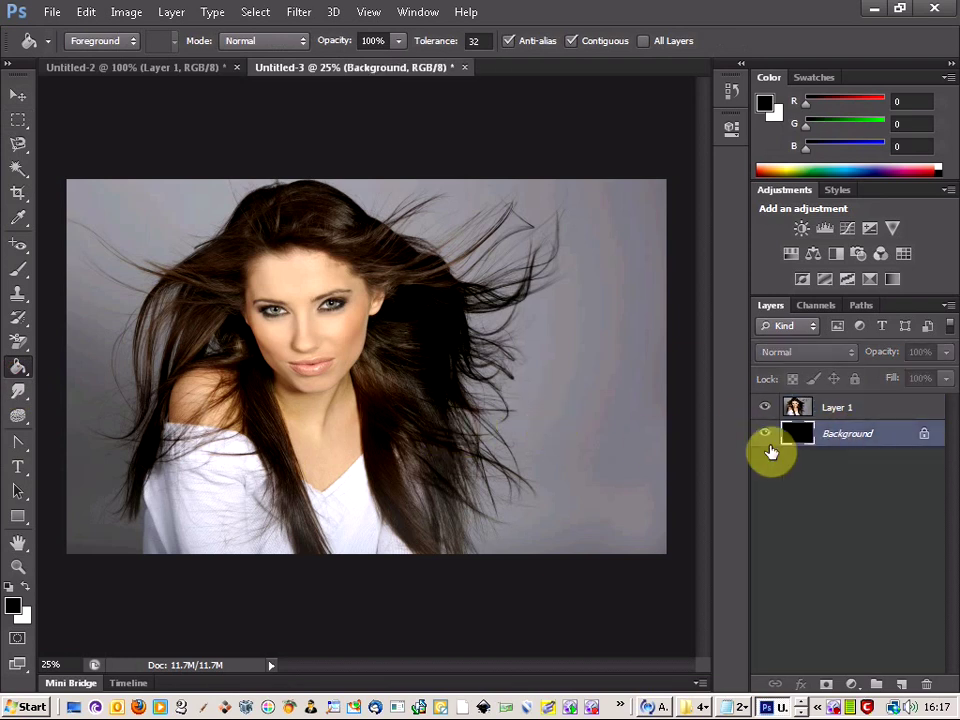
click(764, 409)
click(763, 412)
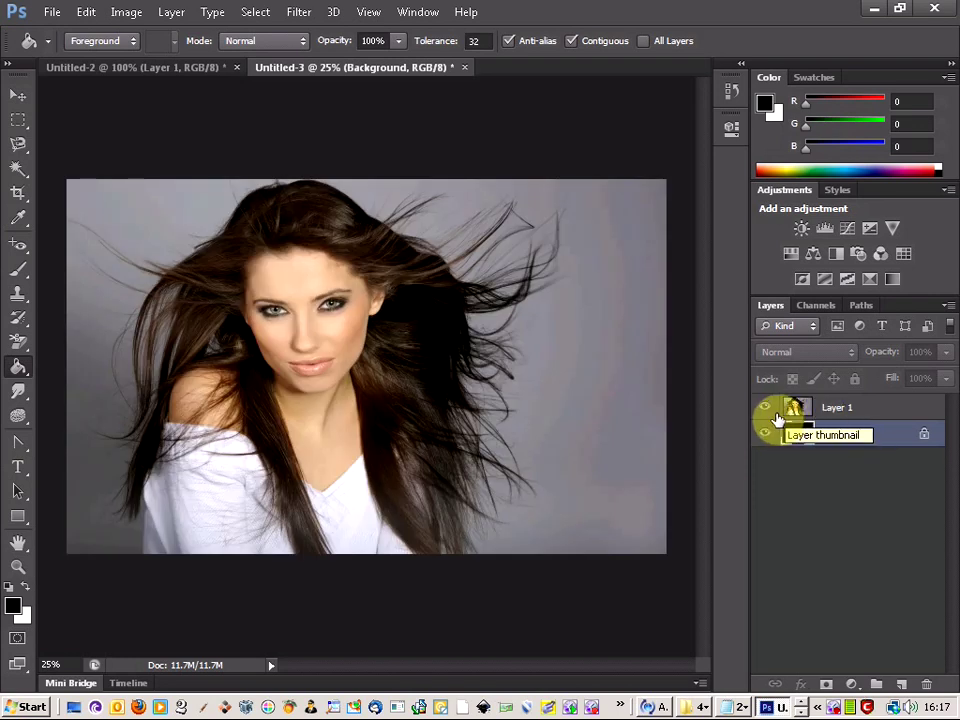
Desaturate the portrait on Layer 1 and invert it into a negative
click(853, 409)
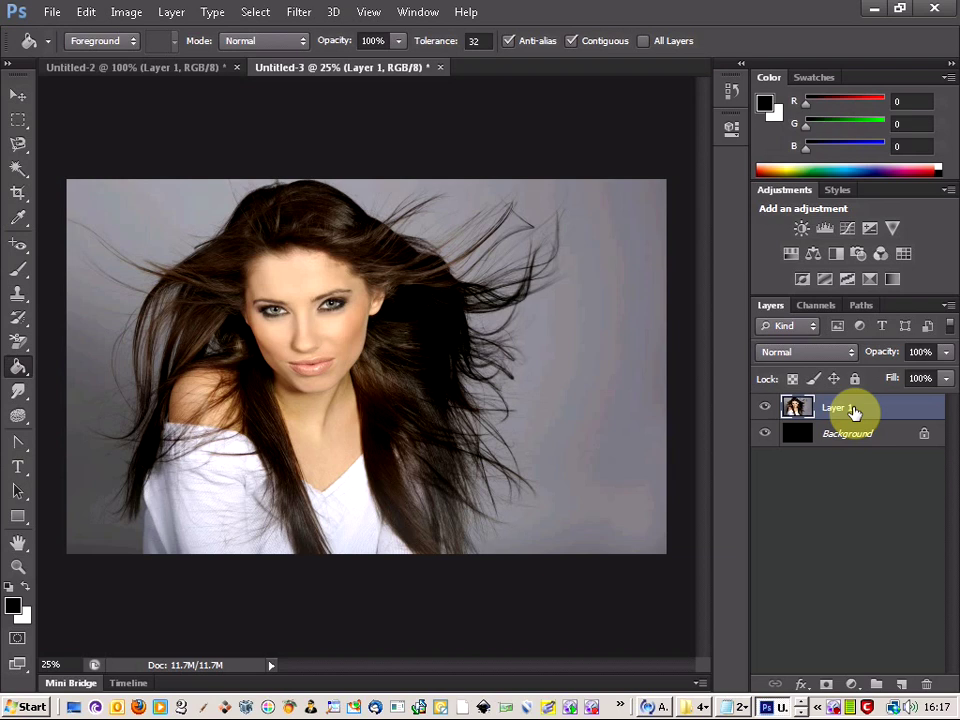
click(126, 12)
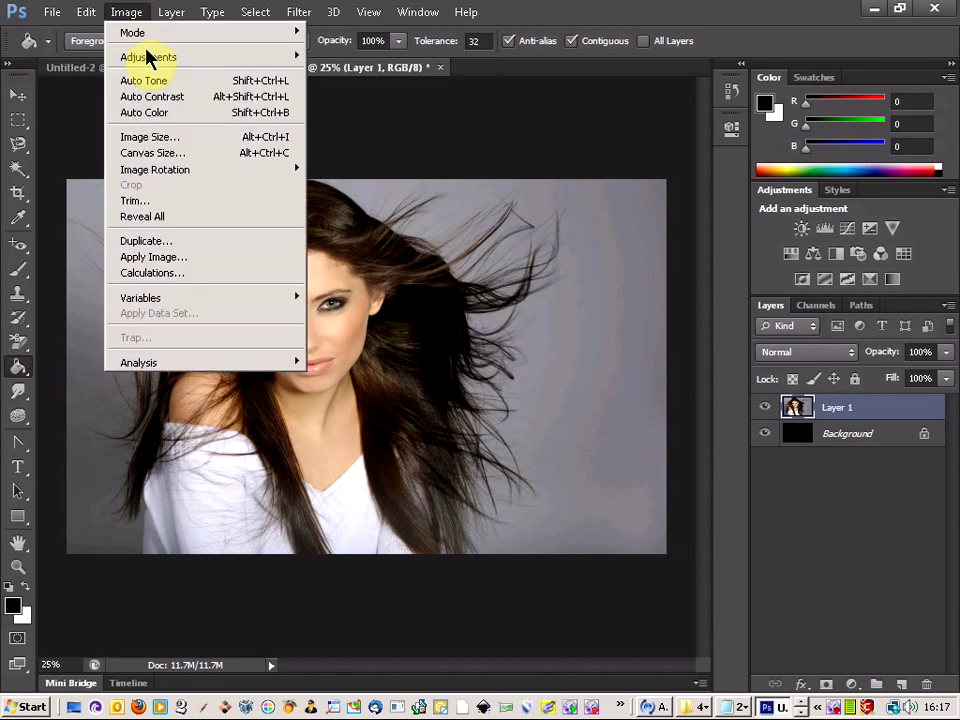
mouse_move(150, 57)
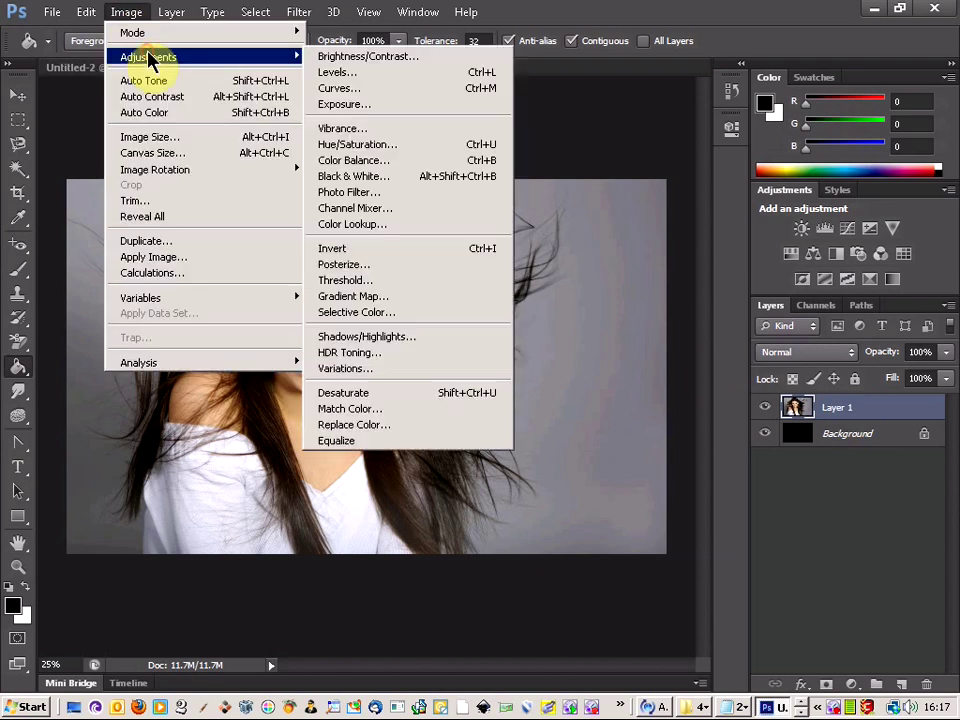
click(383, 400)
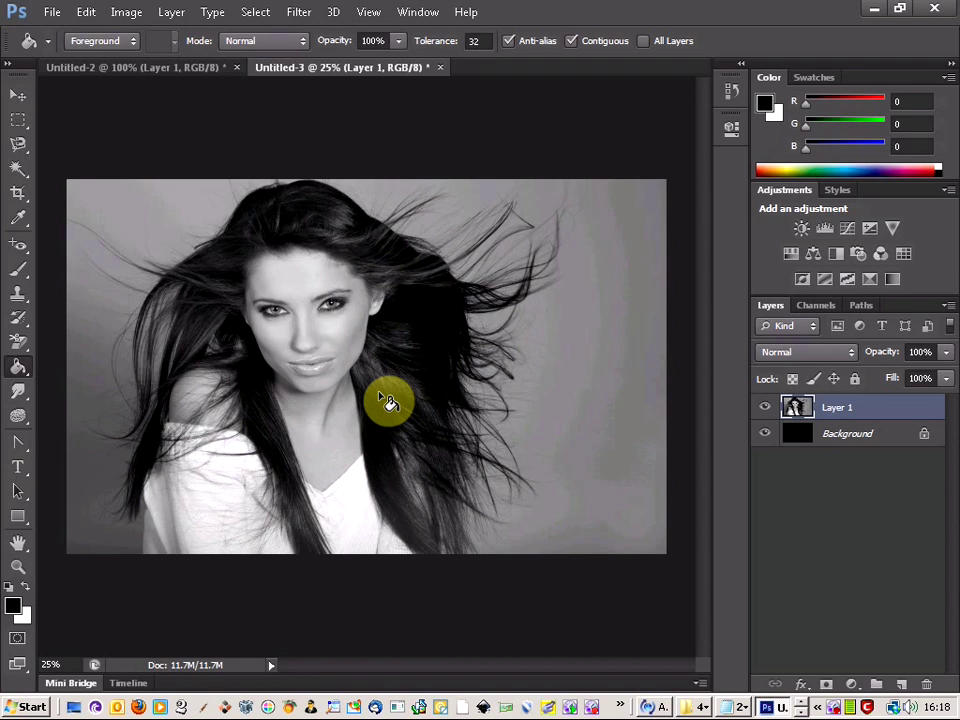
click(136, 12)
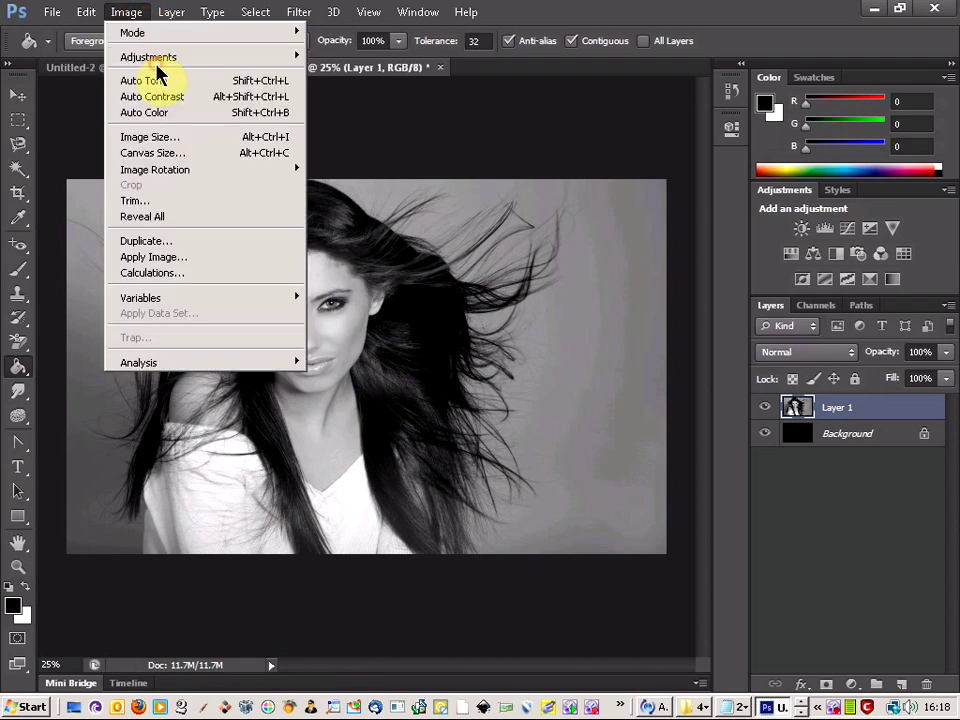
click(372, 248)
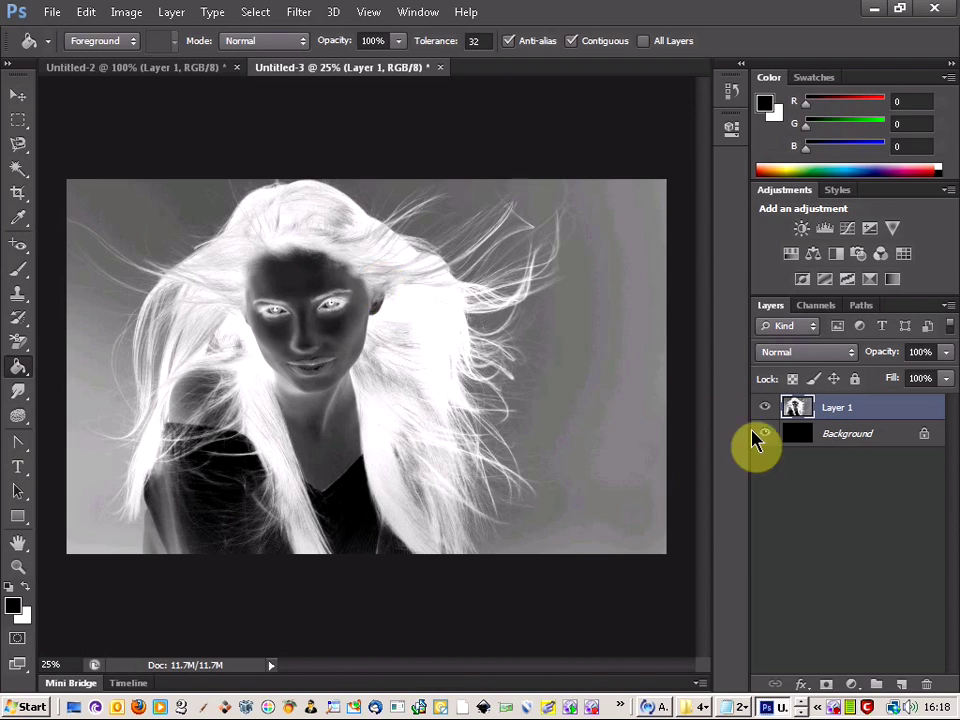
Duplicate Layer 1 as Layer 1 copy
right_click(868, 413)
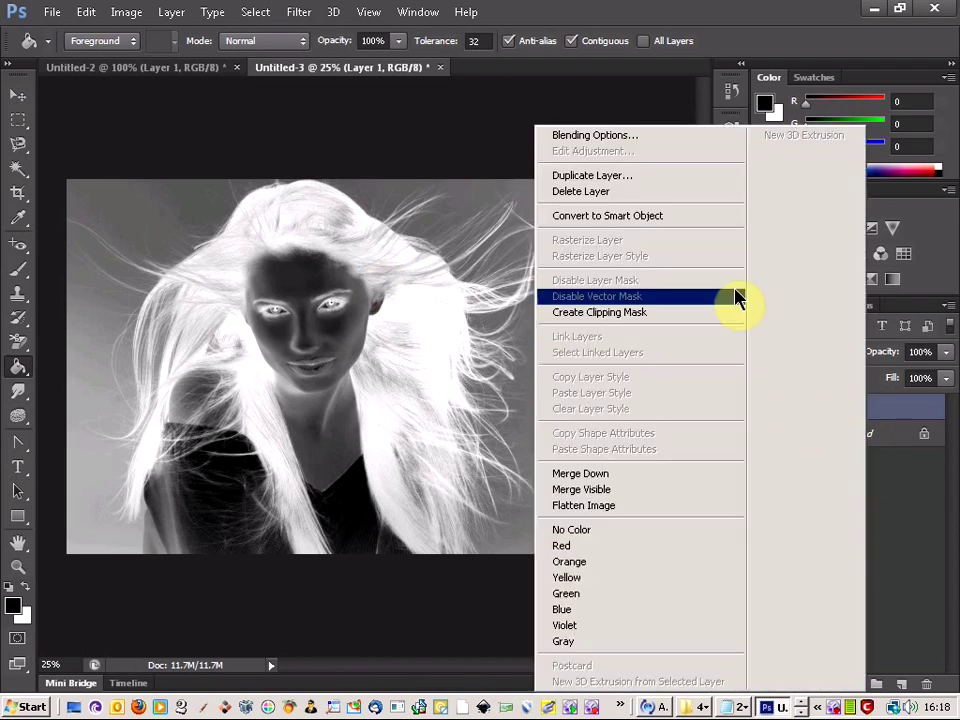
click(686, 177)
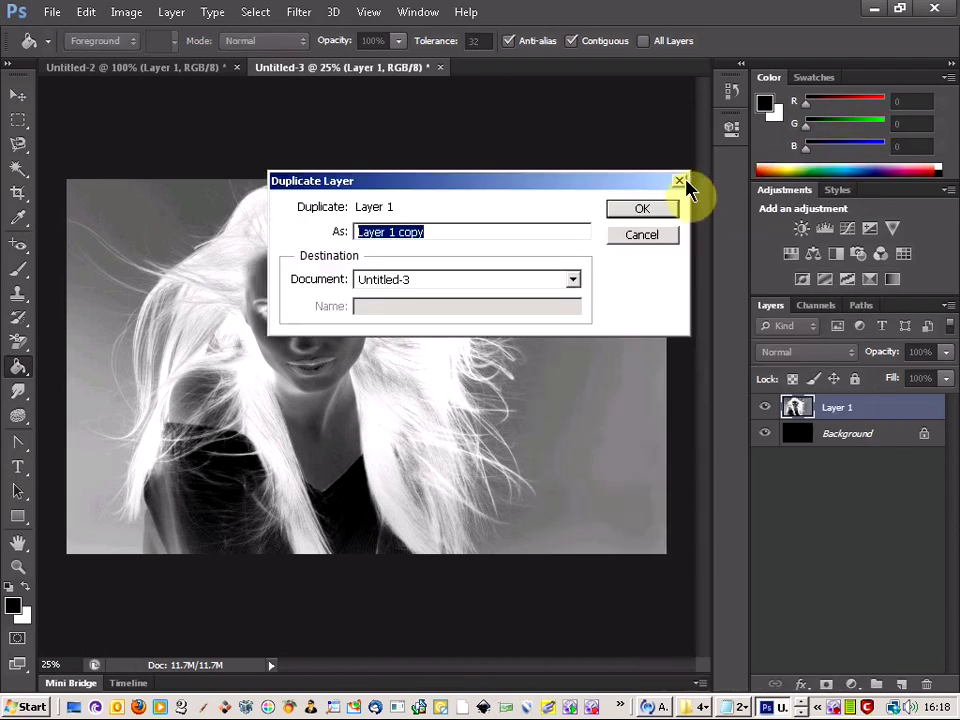
click(643, 212)
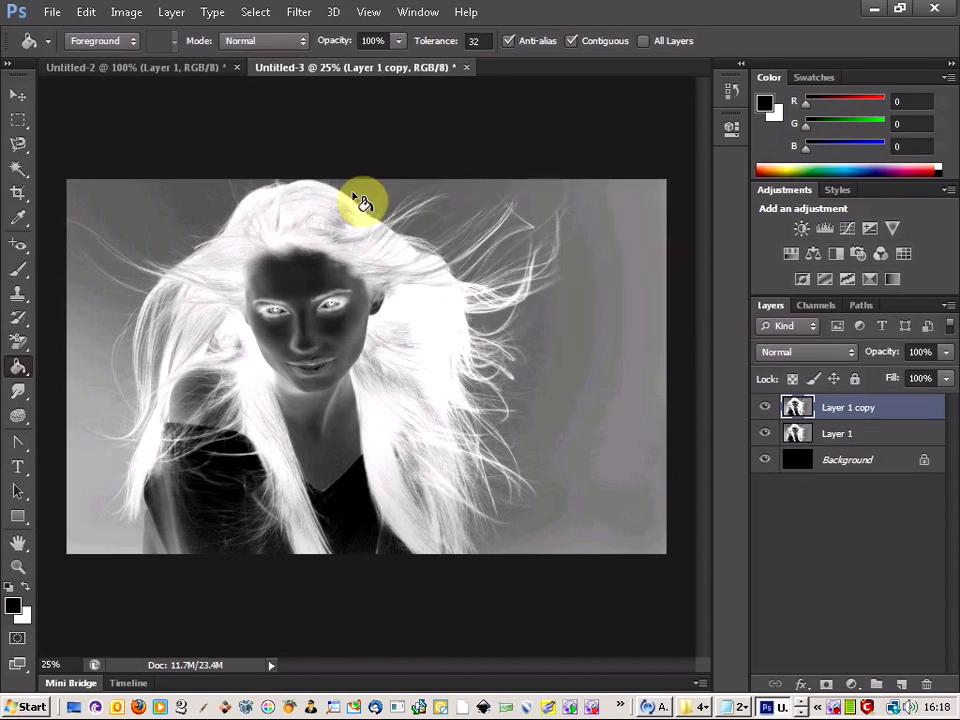
Apply Find Edges to Layer 1 copy, then invert it to white lines on black
click(297, 12)
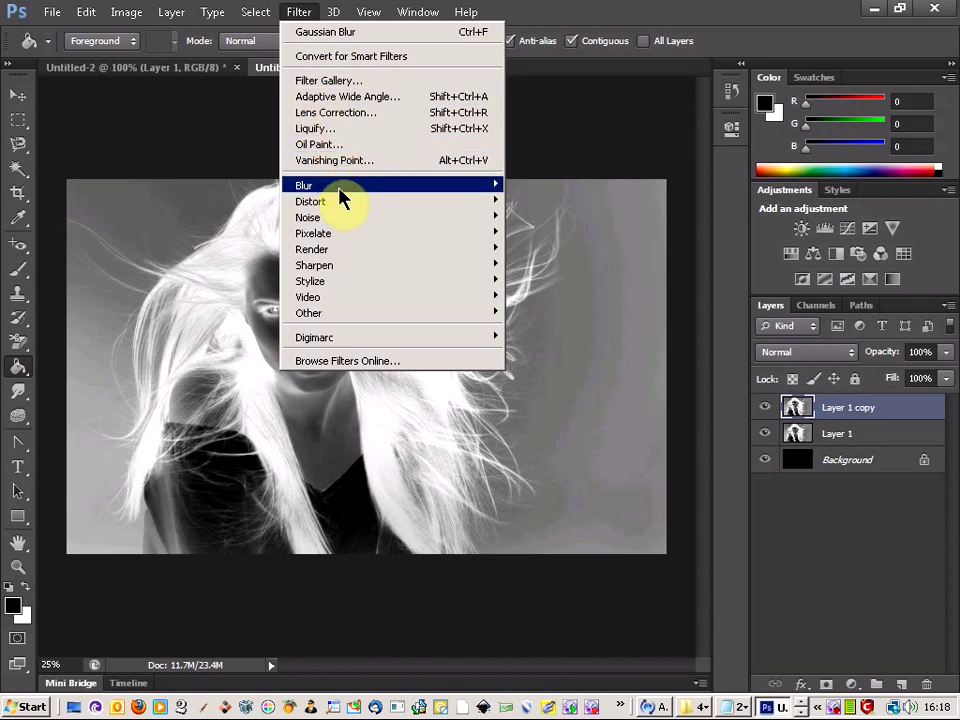
mouse_move(342, 280)
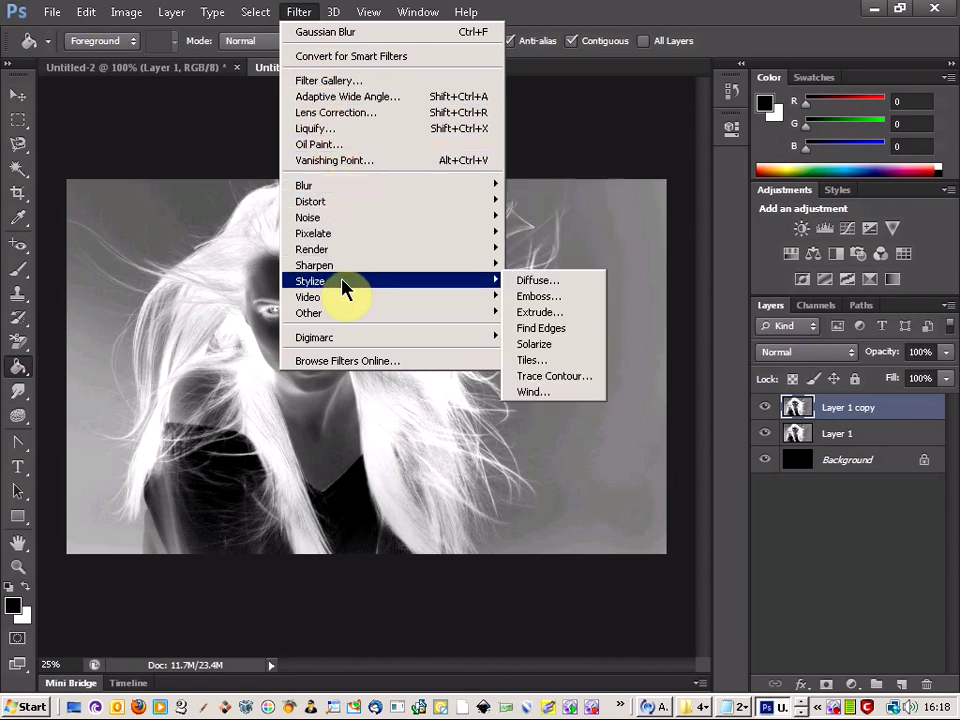
click(527, 330)
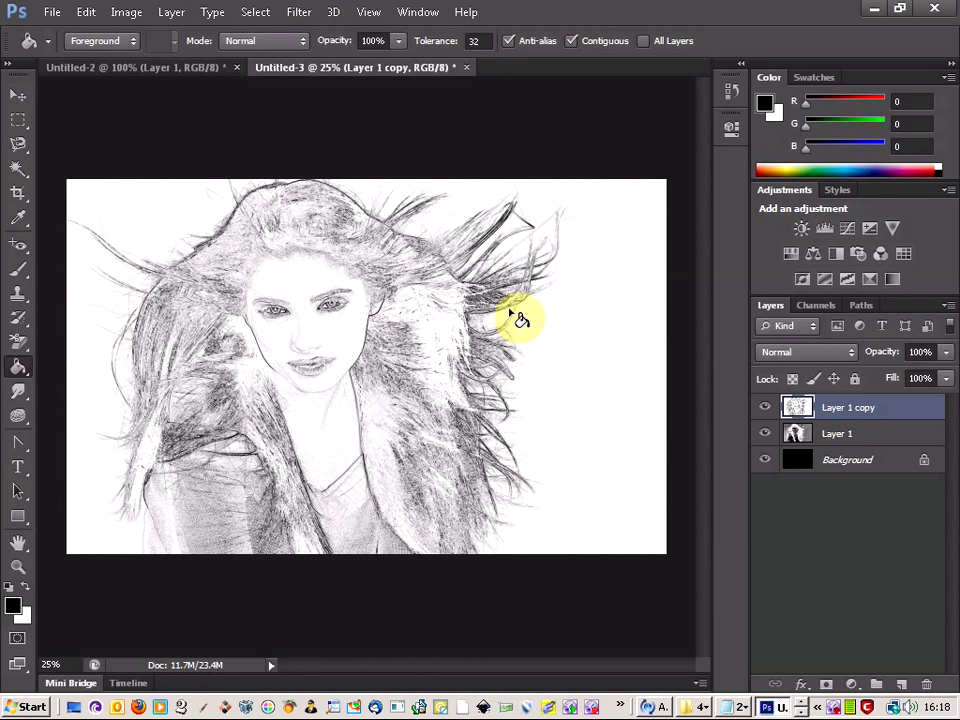
click(134, 14)
mouse_move(190, 58)
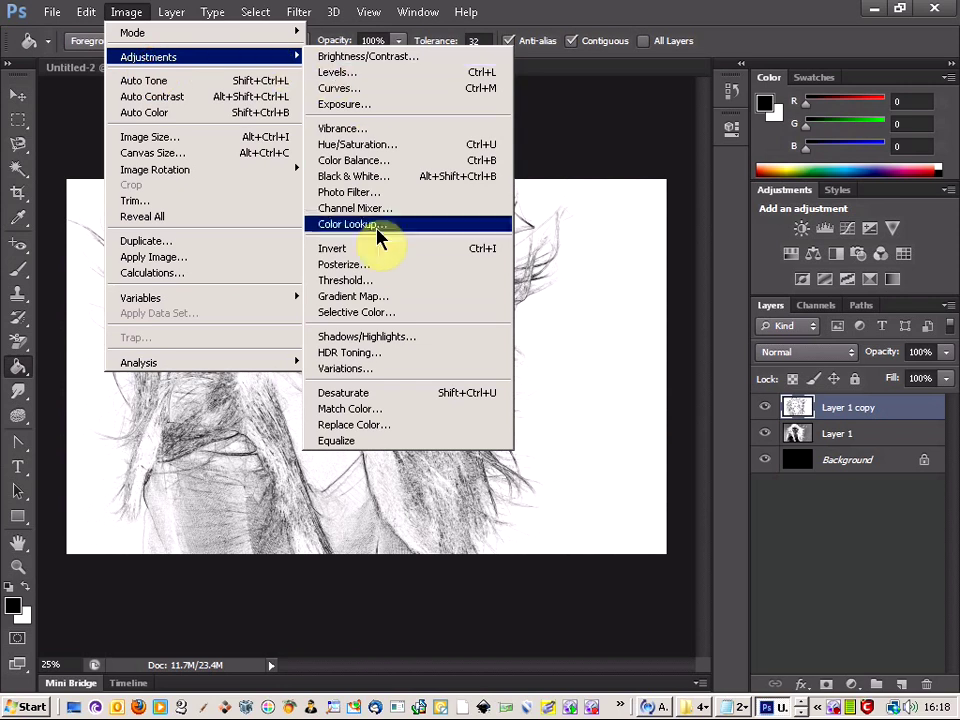
click(378, 255)
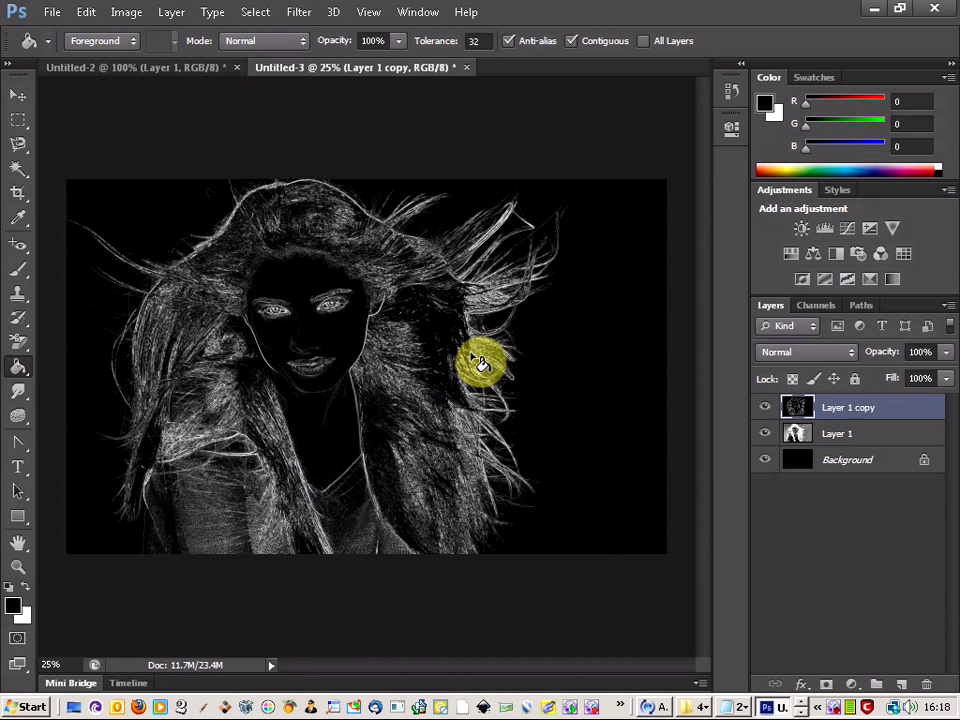
Set Layer 1 copy's blend mode to Hard Light
click(792, 353)
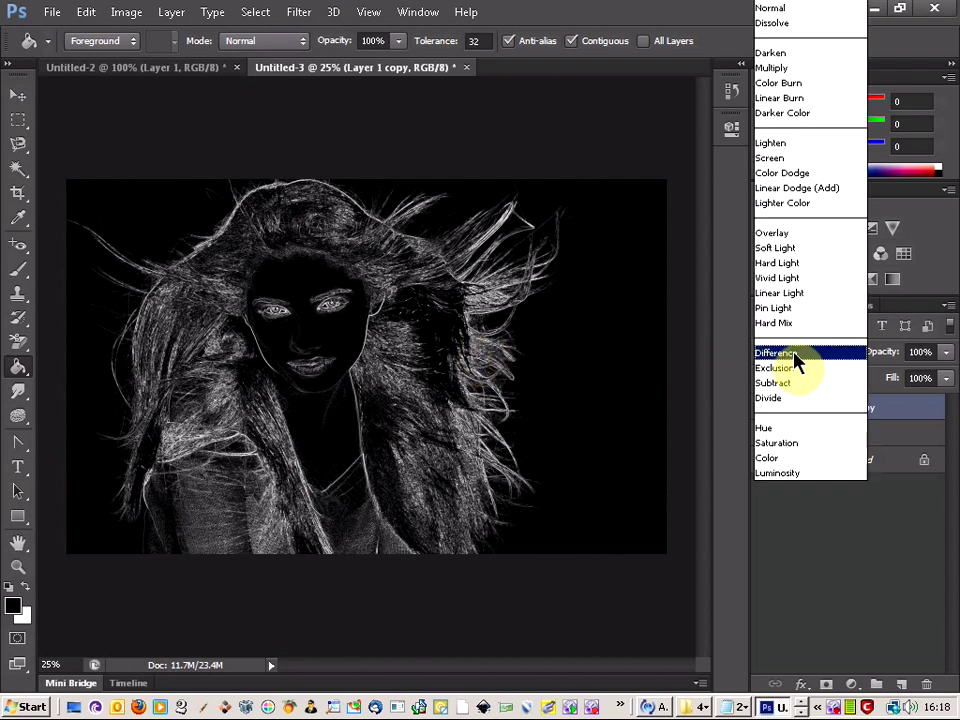
click(786, 263)
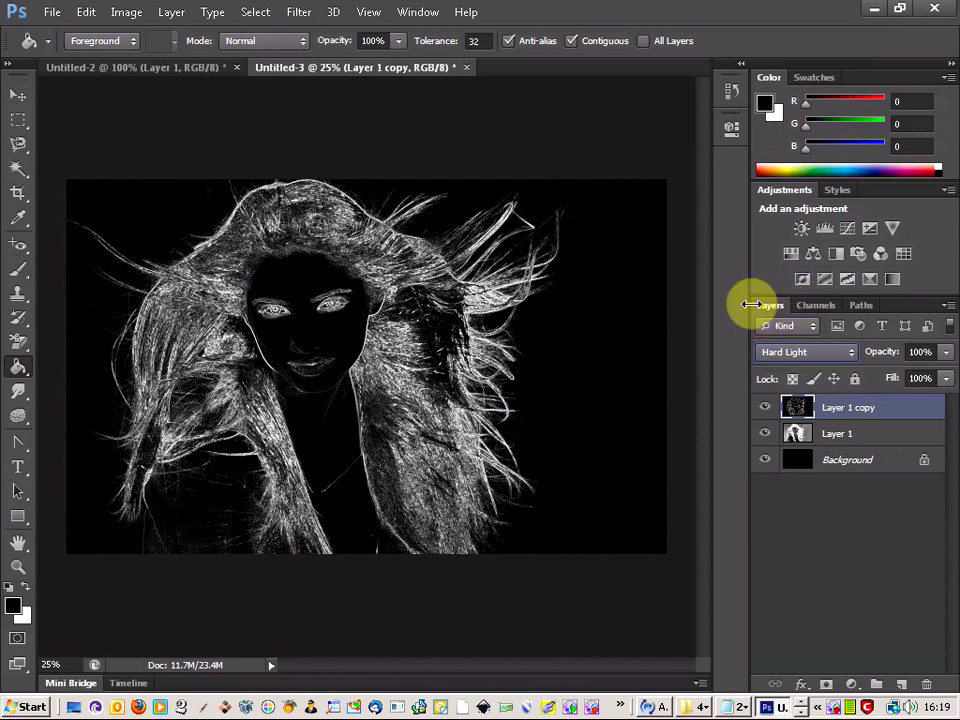
click(810, 356)
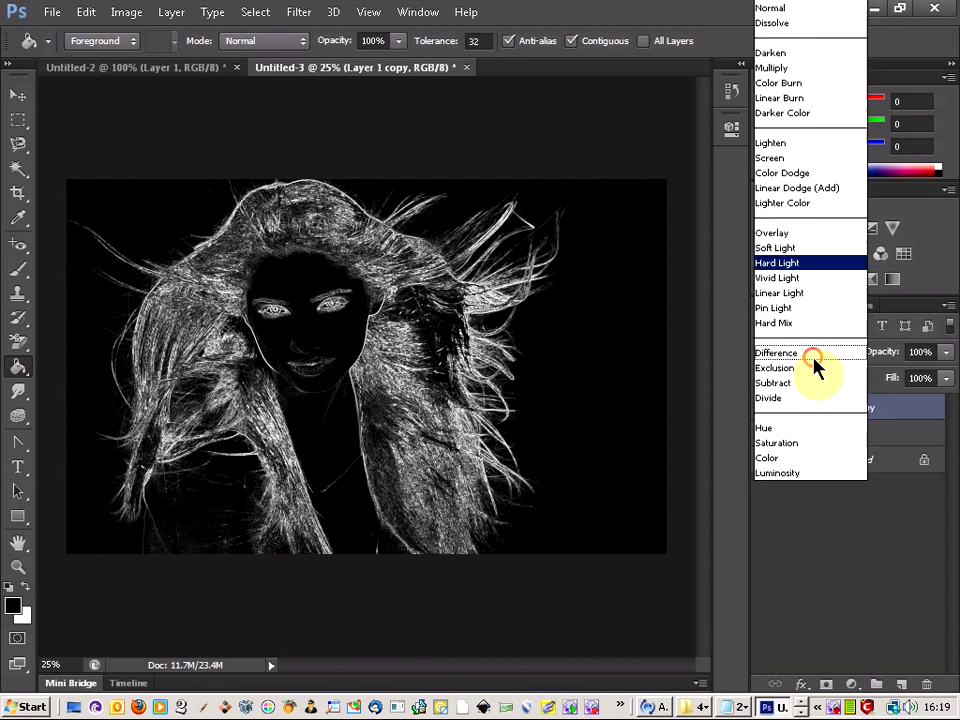
click(790, 262)
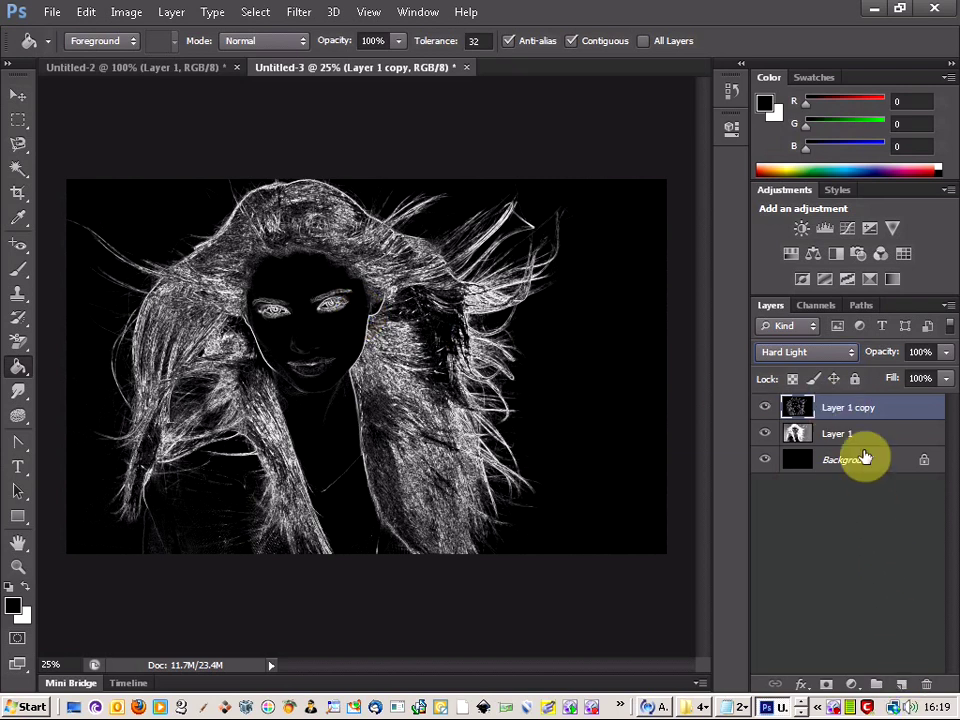
Duplicate Layer 1 copy as Layer 1 copy 2 and set its blend mode to Screen
right_click(866, 410)
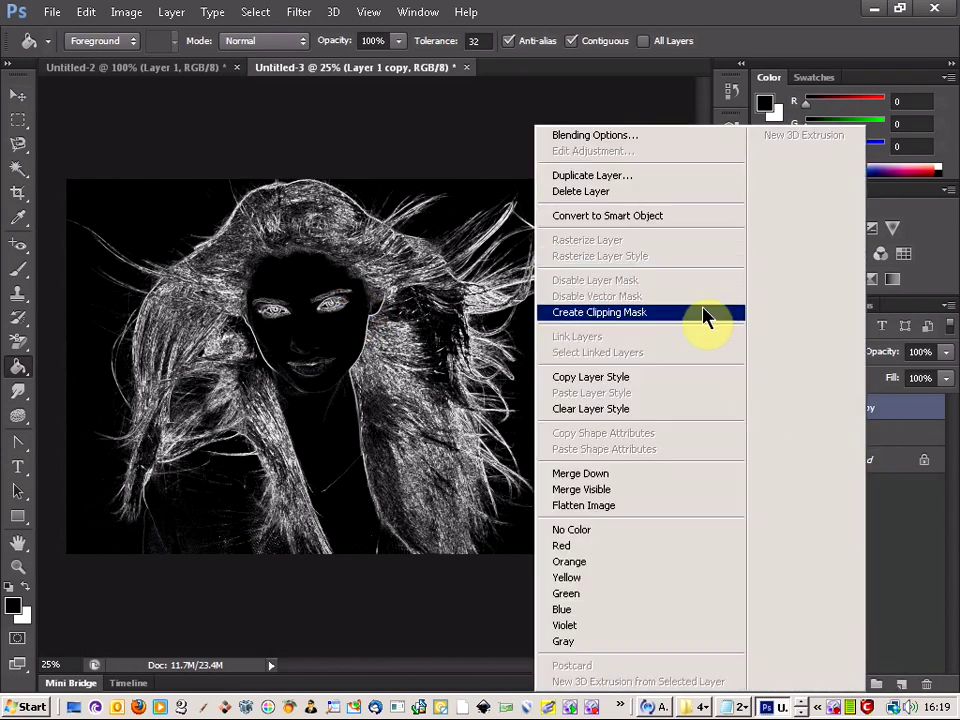
click(680, 178)
click(646, 212)
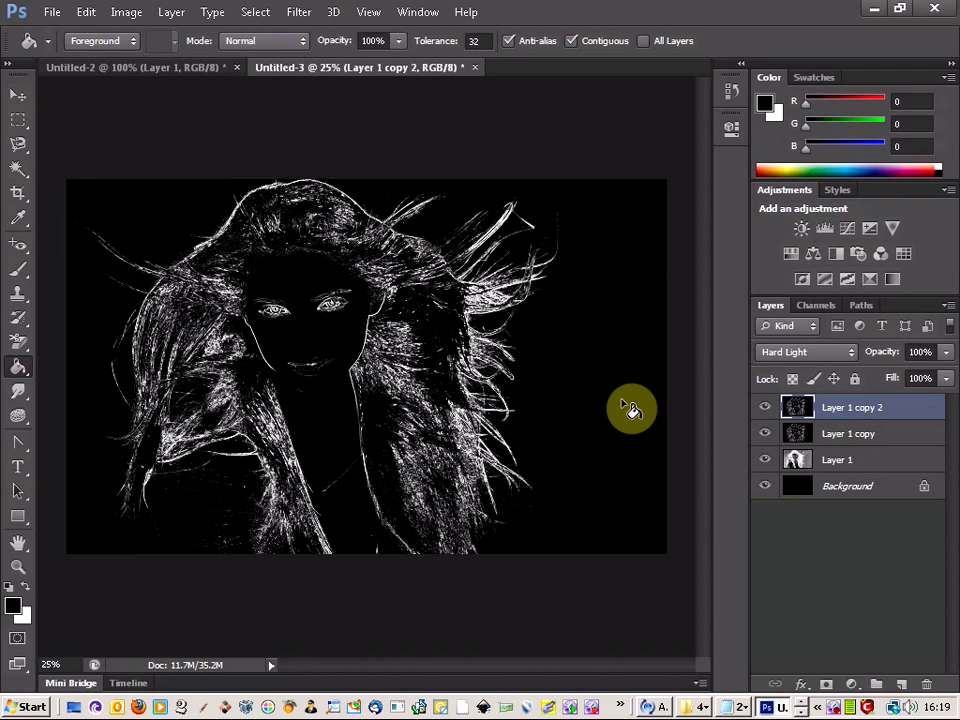
click(852, 356)
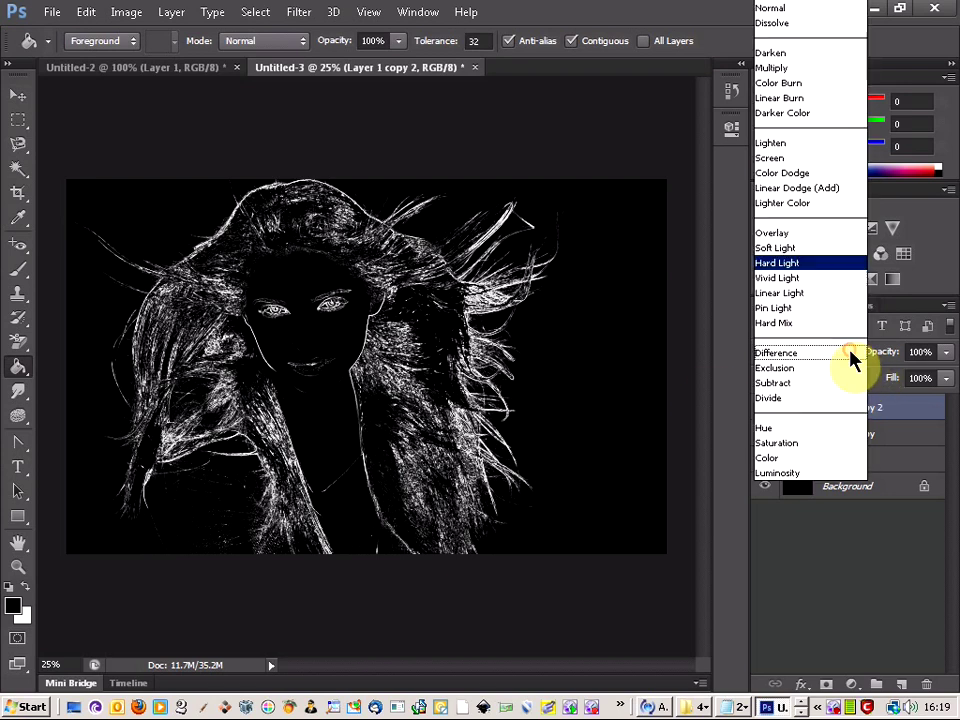
click(823, 159)
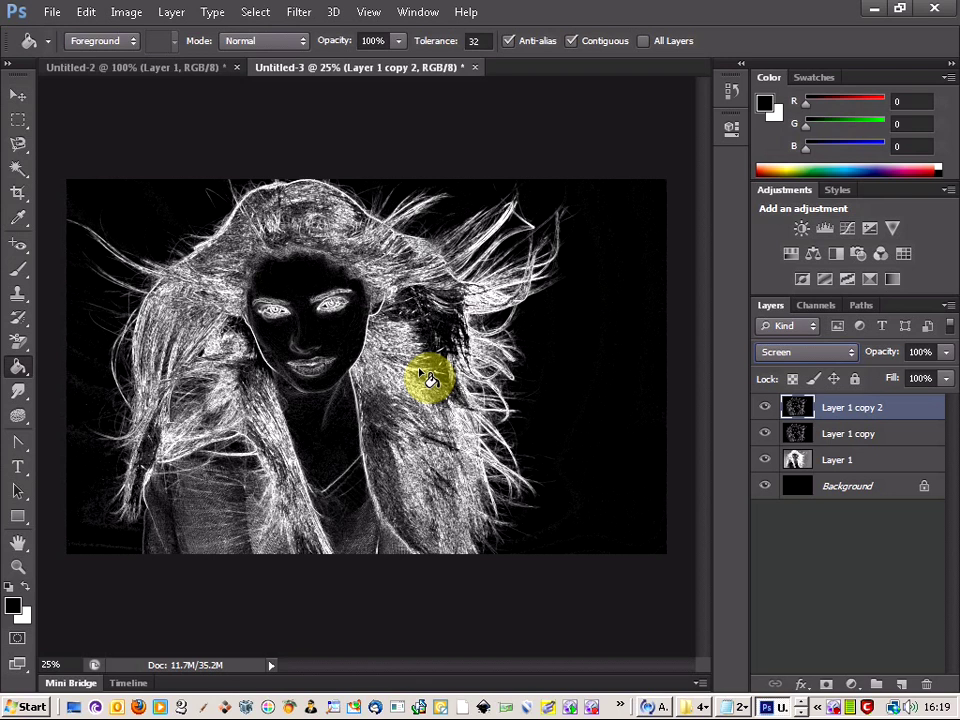
Select all of the fire image in Untitled-2 and paste it into the portrait as Layer 2
click(170, 72)
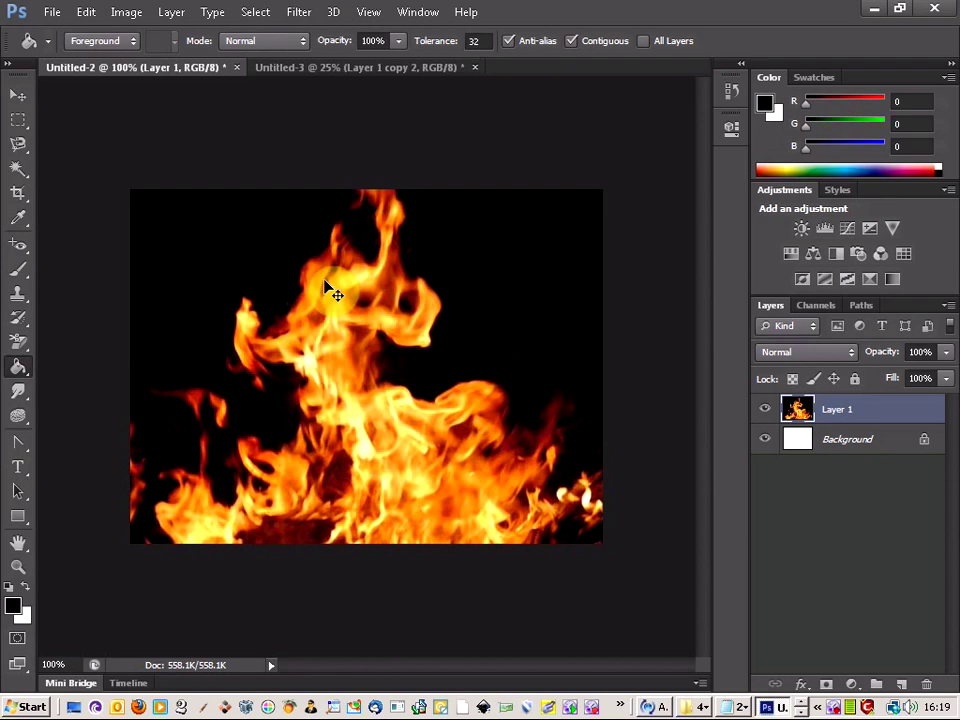
key(ctrl+a)
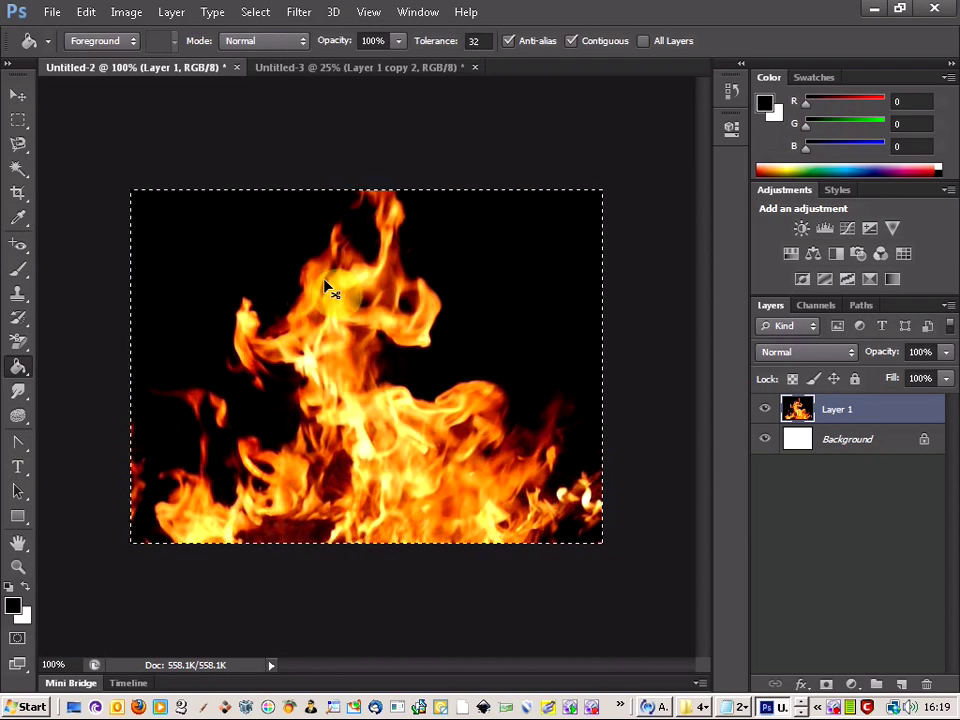
click(317, 70)
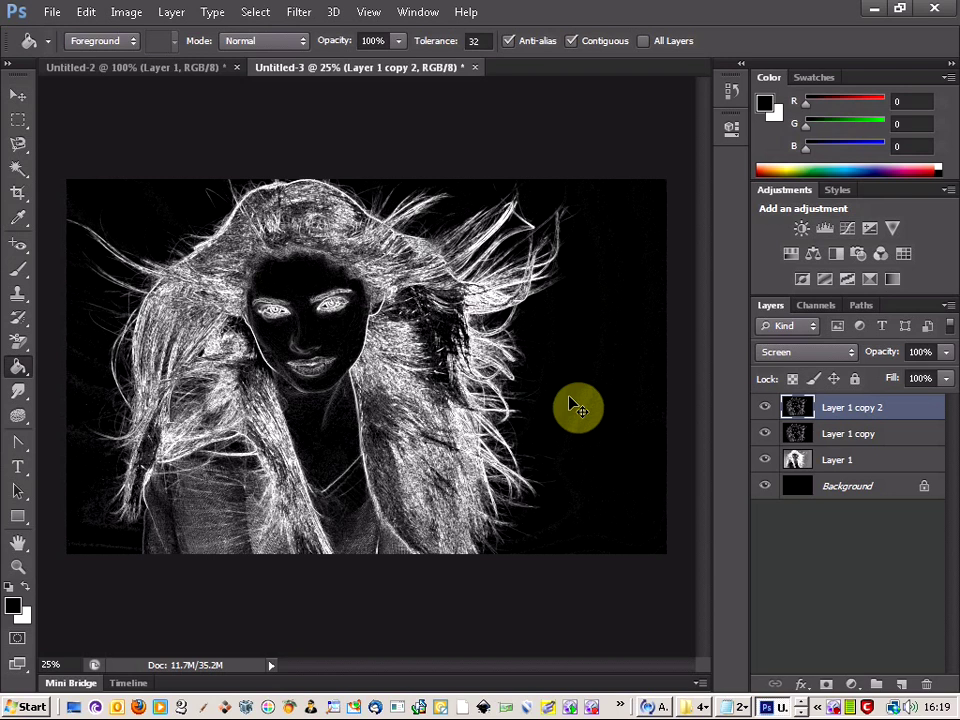
key(ctrl+v)
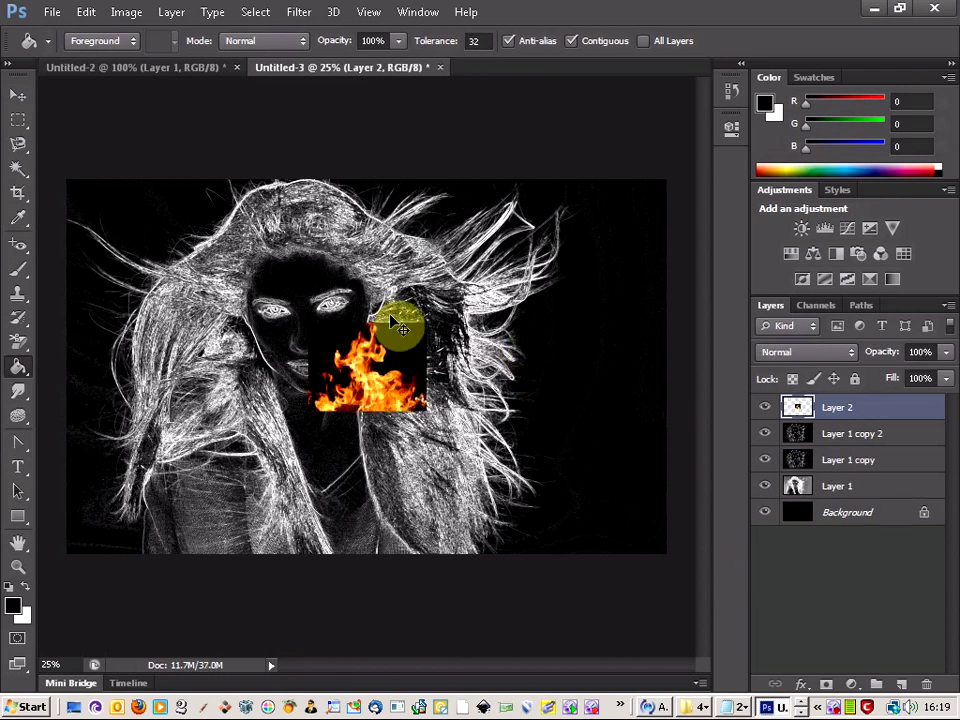
Move Layer 2 into a new Group 1, then rotate it about 85 degrees onto the hair
click(877, 686)
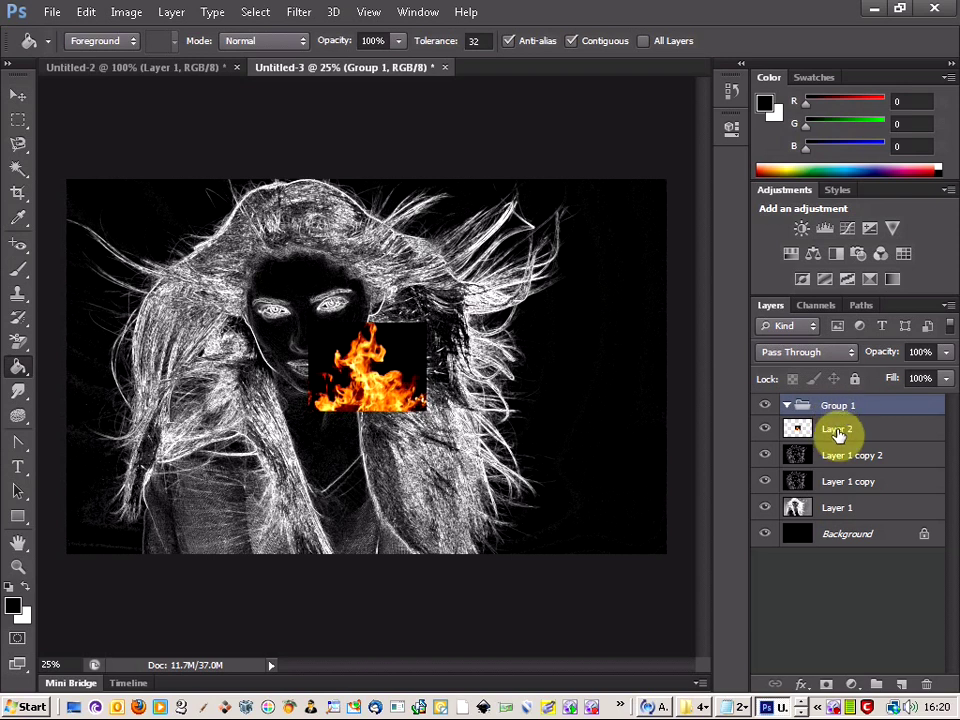
mouse_move(838, 435)
mouse_down()
mouse_move(827, 428)
mouse_move(848, 411)
mouse_move(848, 419)
mouse_up()
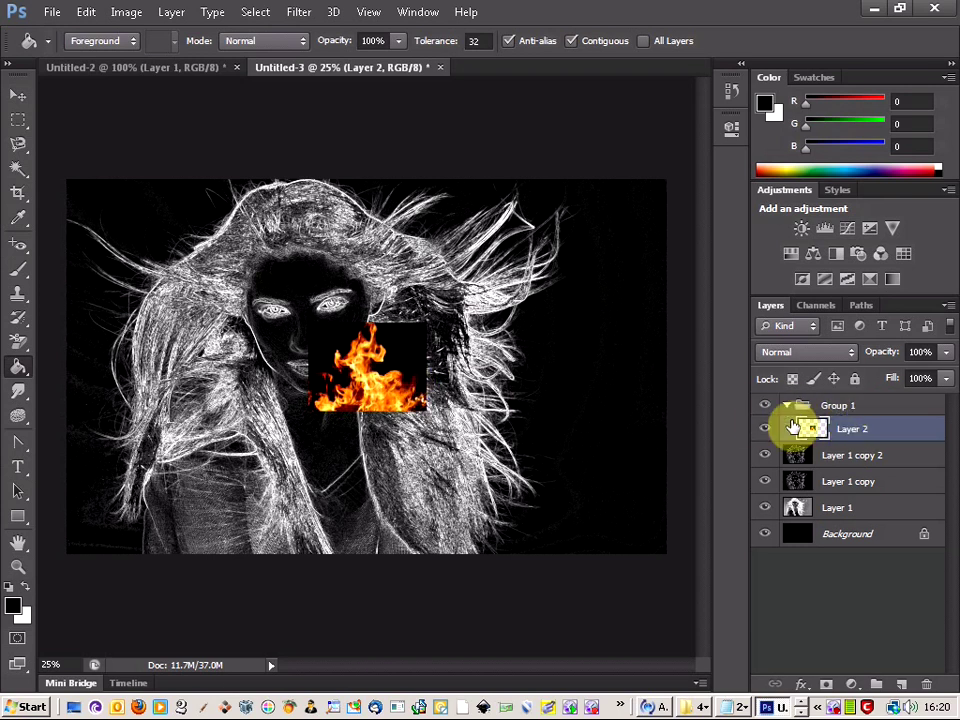
click(17, 95)
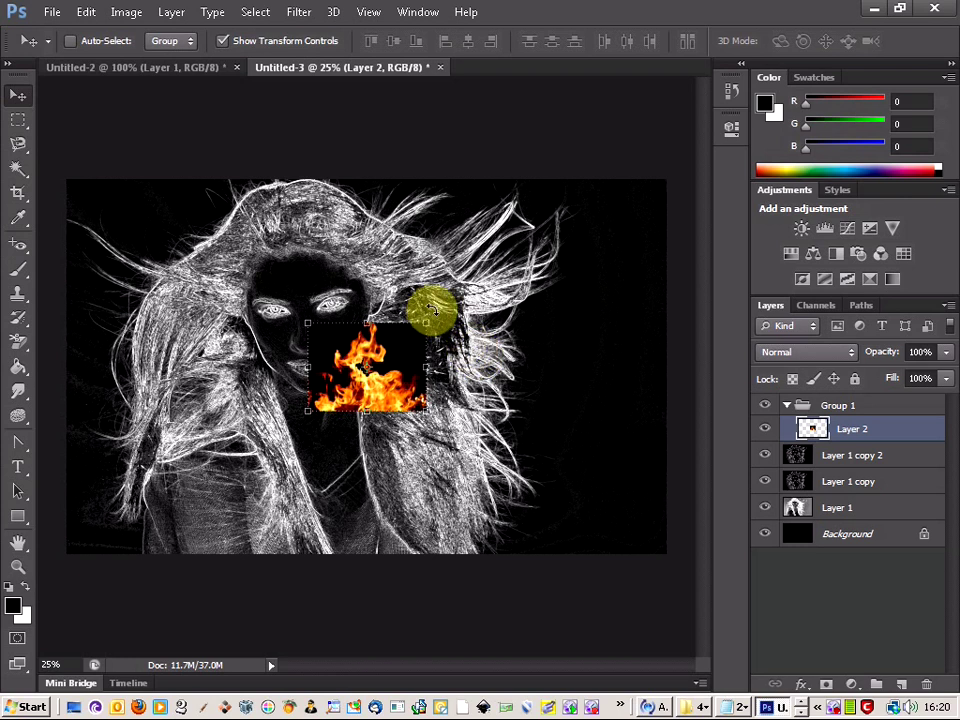
drag(433, 310, 424, 486)
drag(370, 355, 422, 297)
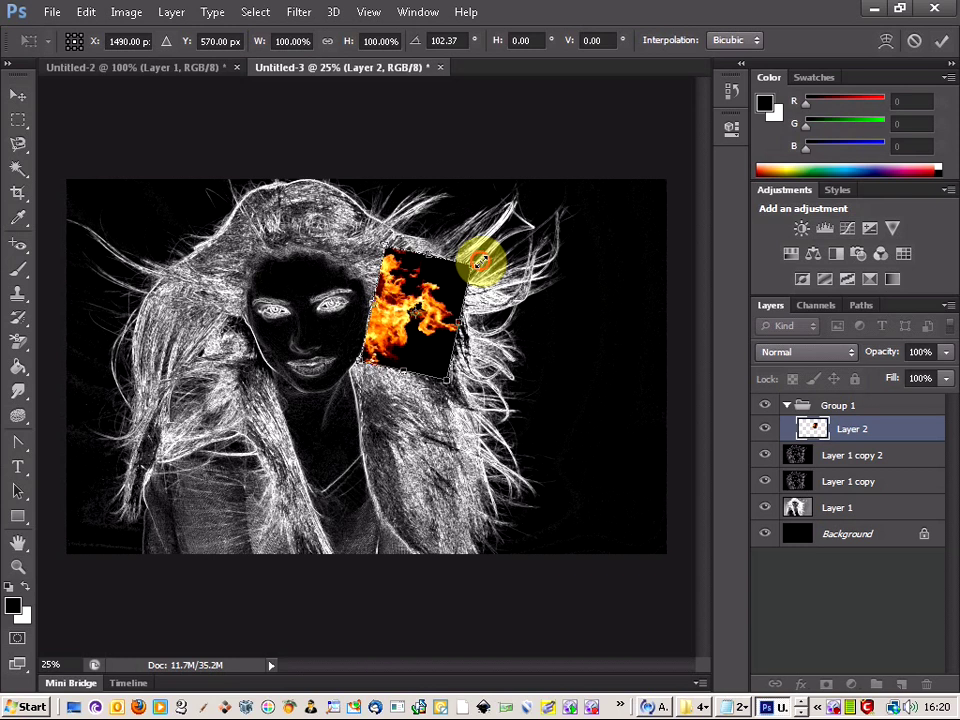
drag(481, 260, 428, 278)
Set the fire layer to Screen, stretch it along the right-side hair, and apply the transform
click(812, 356)
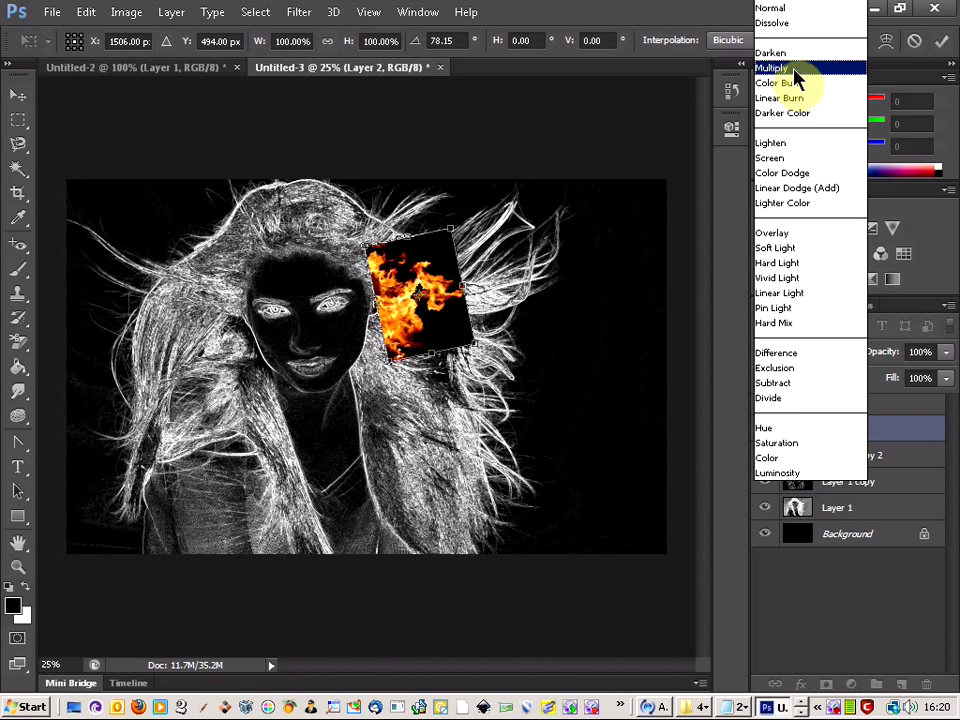
click(768, 158)
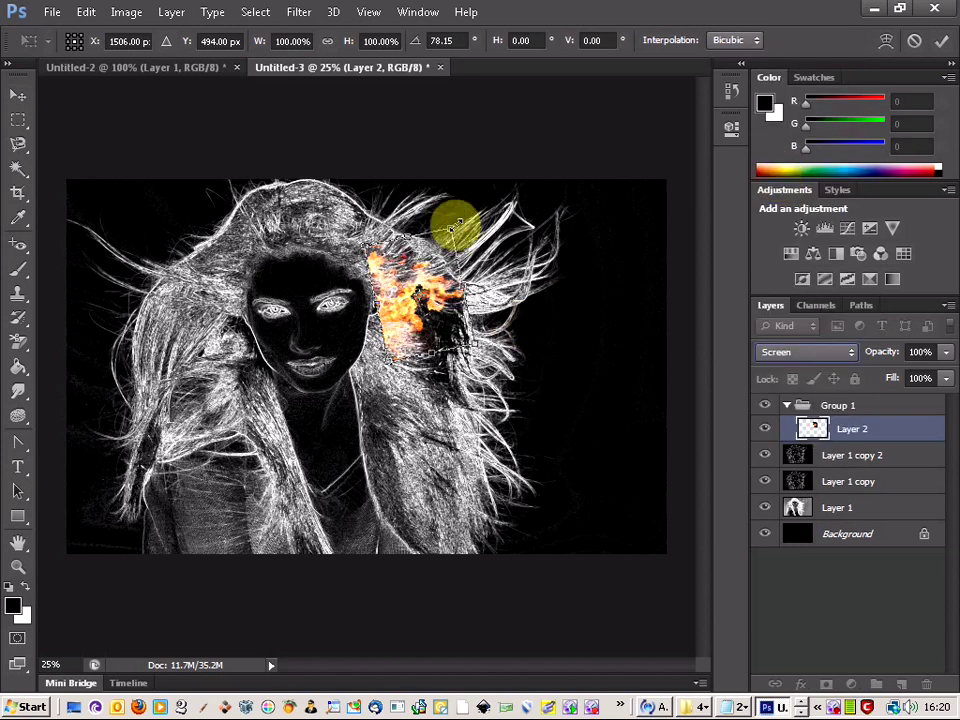
drag(460, 225, 494, 214)
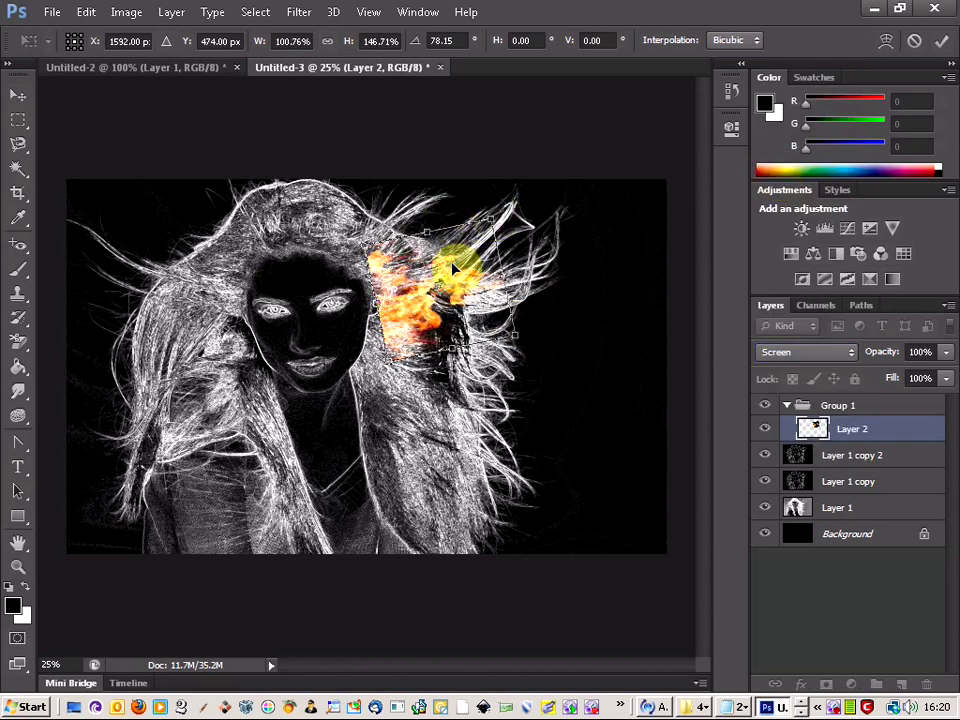
drag(453, 268, 444, 244)
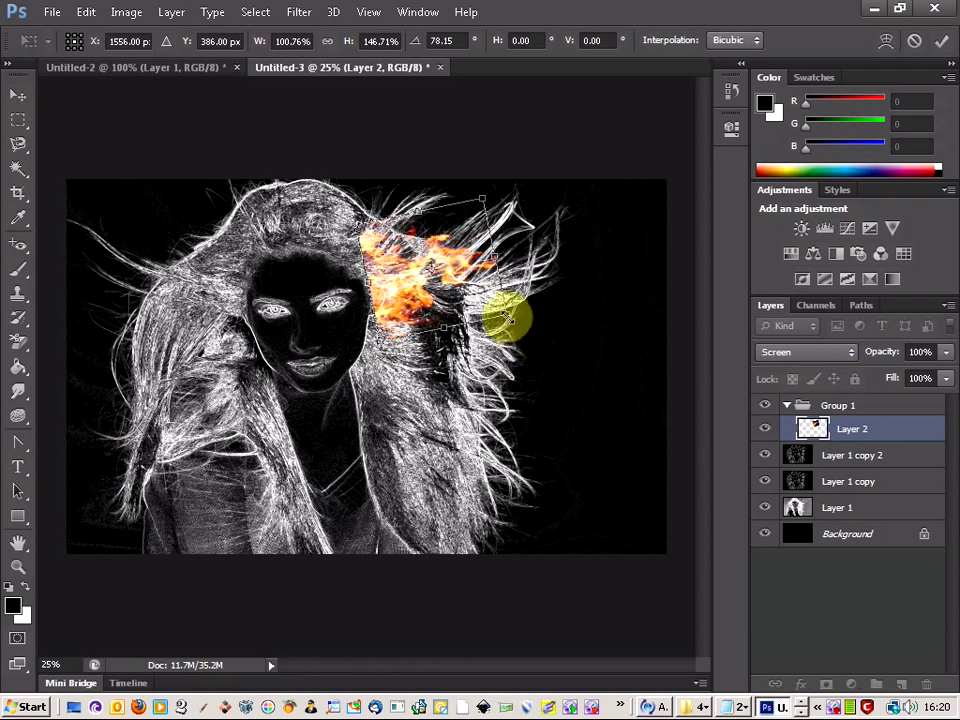
drag(508, 318, 531, 332)
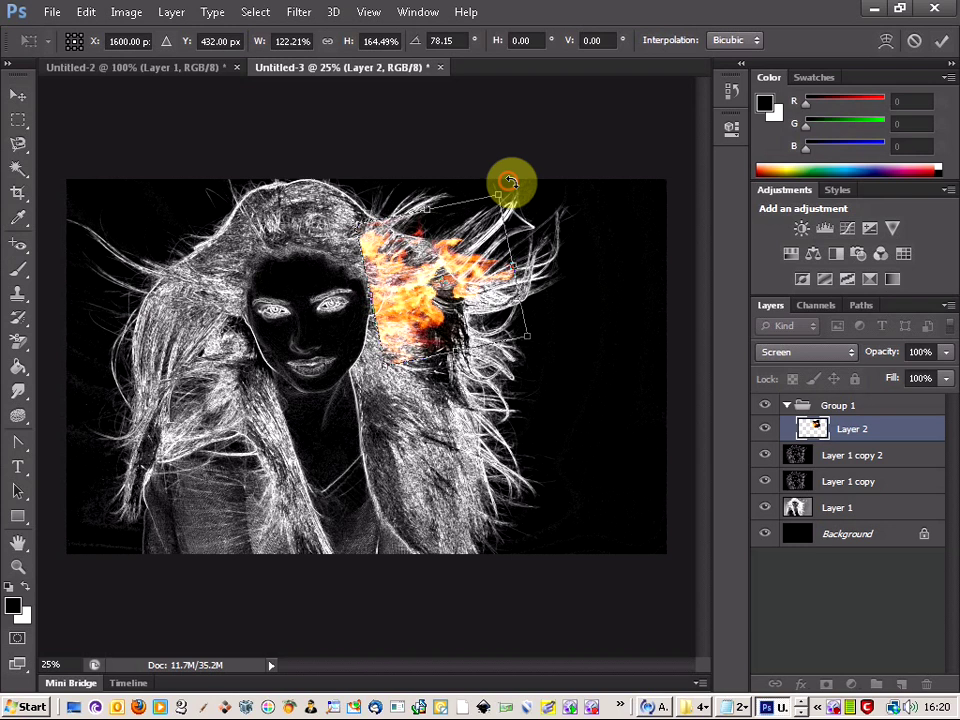
drag(510, 181, 510, 186)
drag(429, 171, 424, 238)
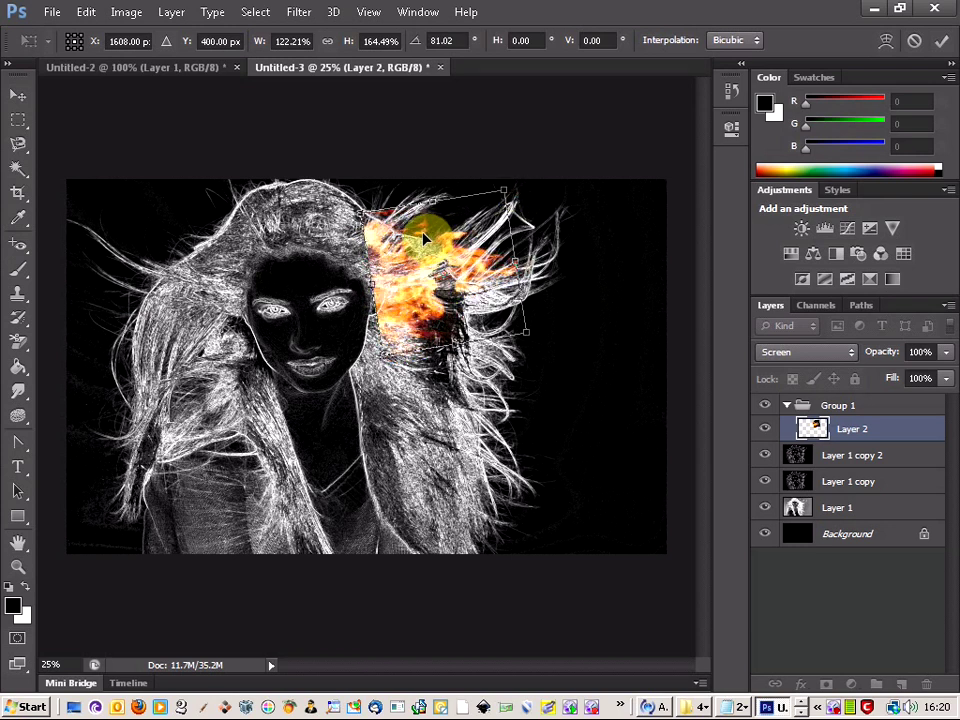
drag(523, 266, 576, 252)
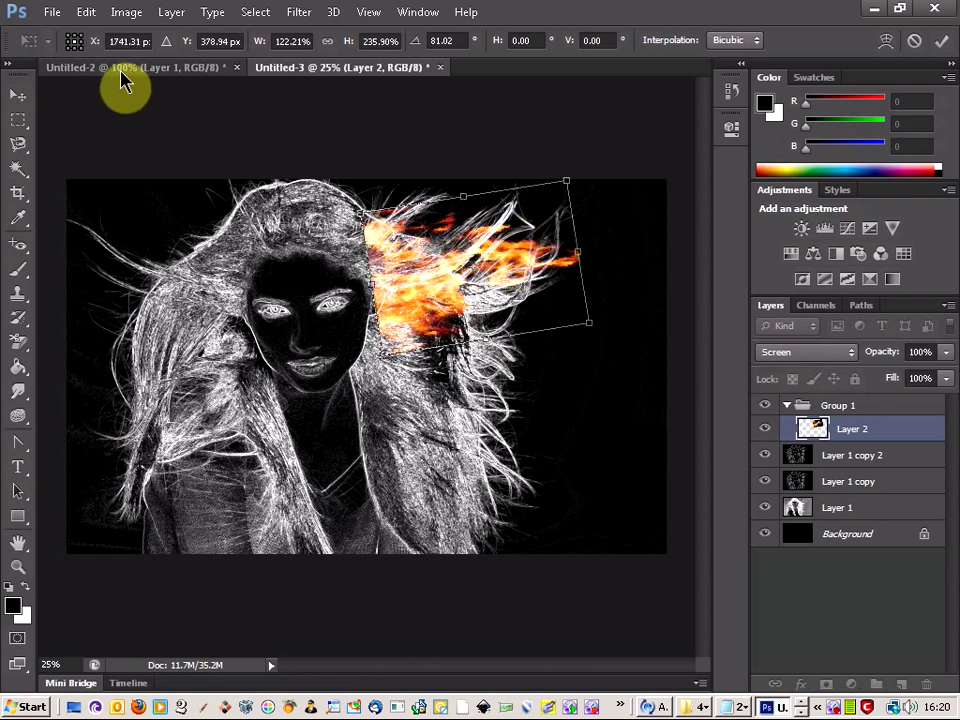
click(18, 120)
click(412, 279)
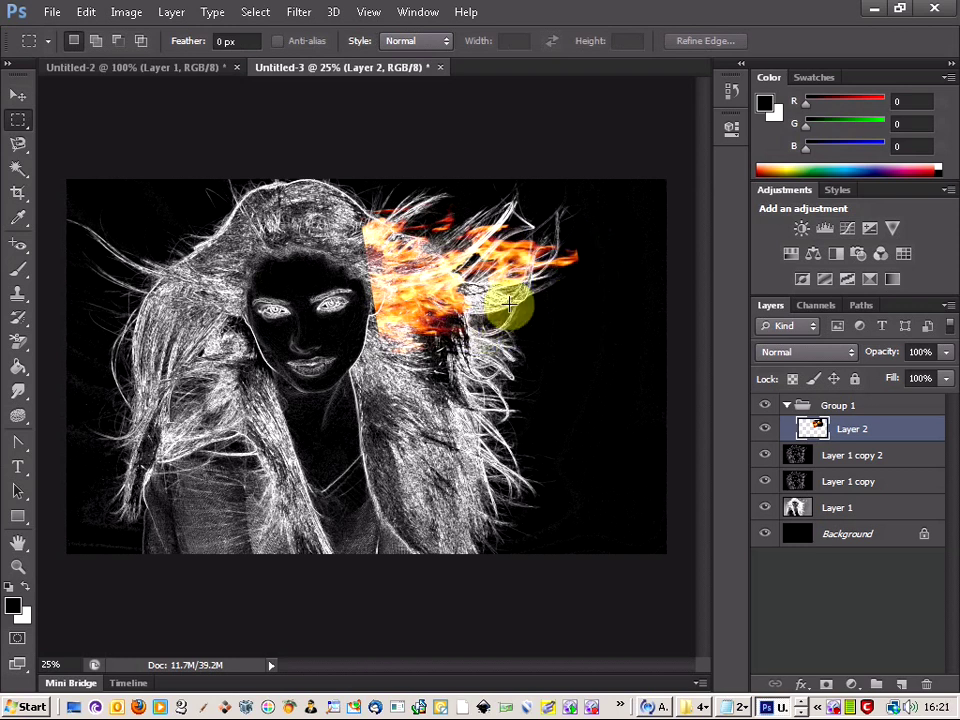
Paste a second fire as Layer 3 in Screen mode, rotated and stretched over the lower right hair
key(ctrl+v)
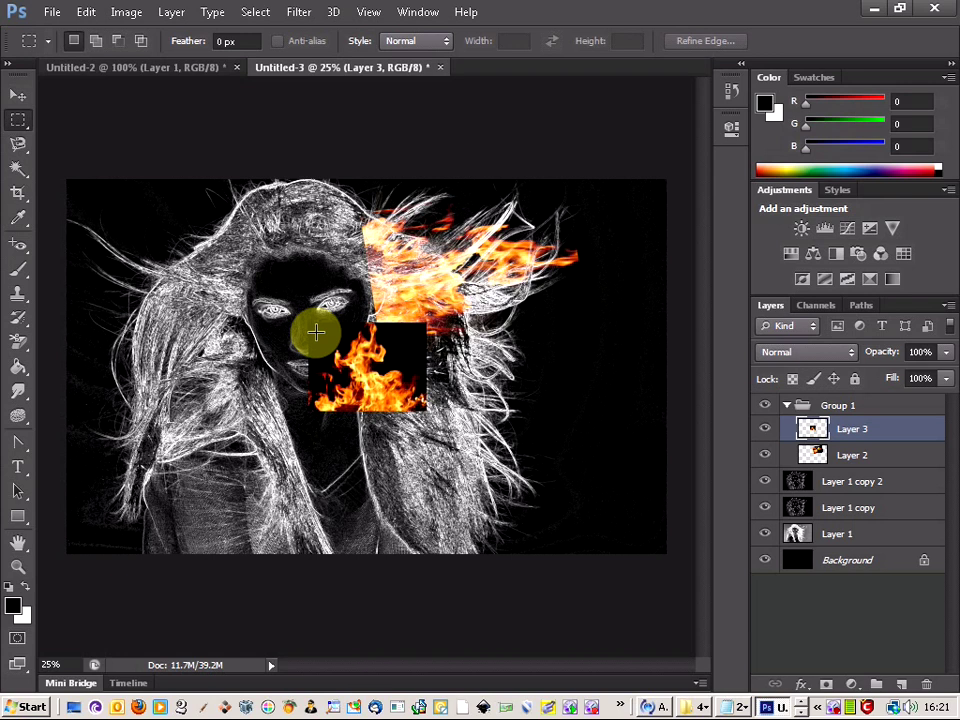
click(18, 94)
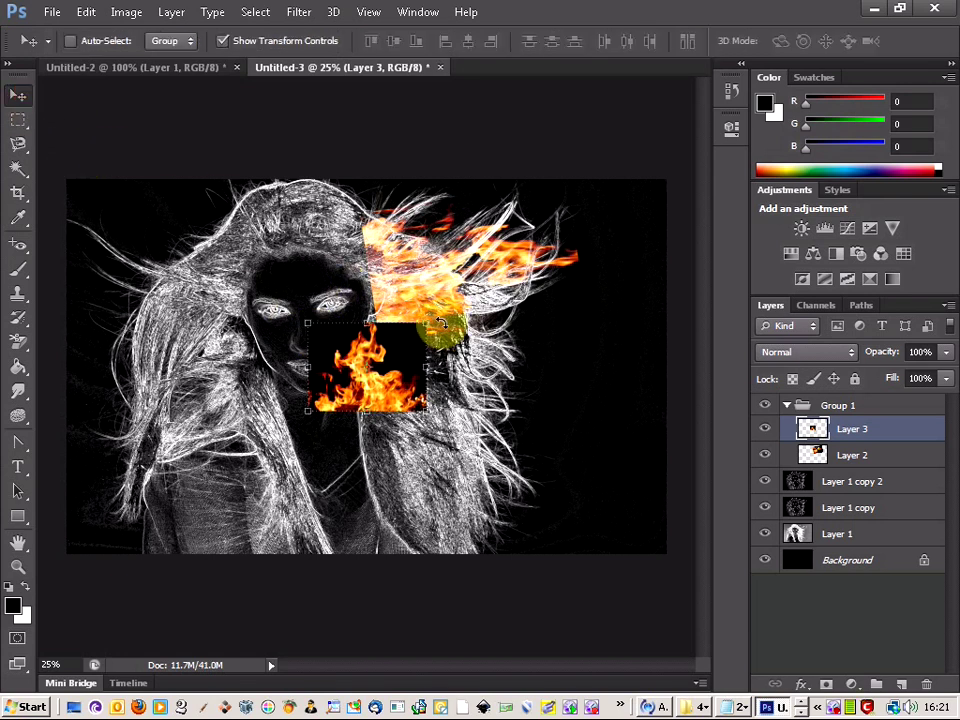
click(793, 356)
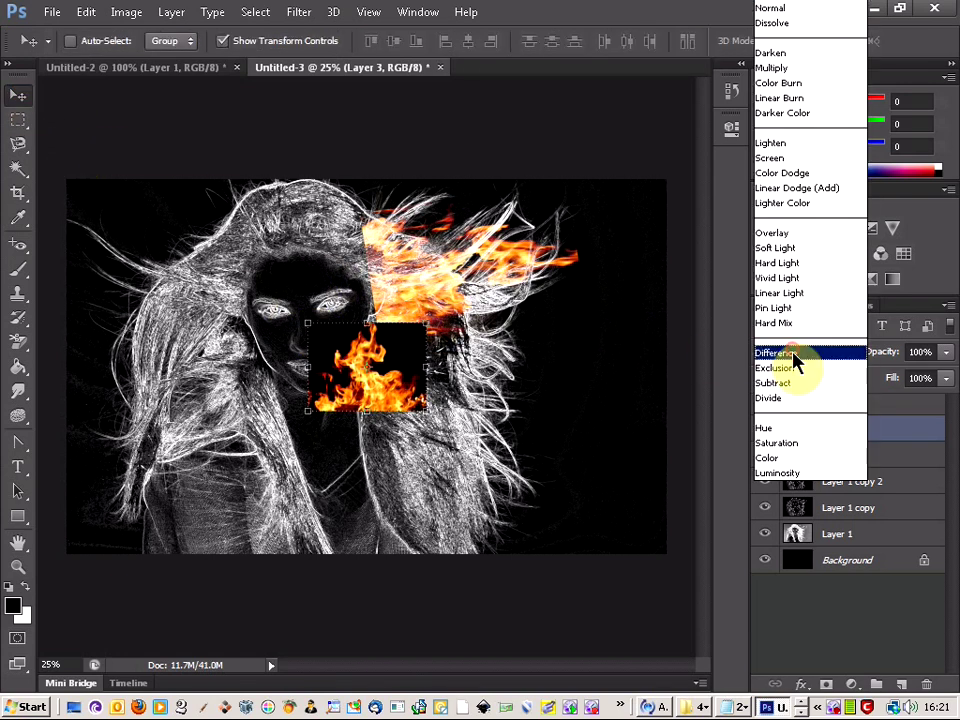
click(786, 159)
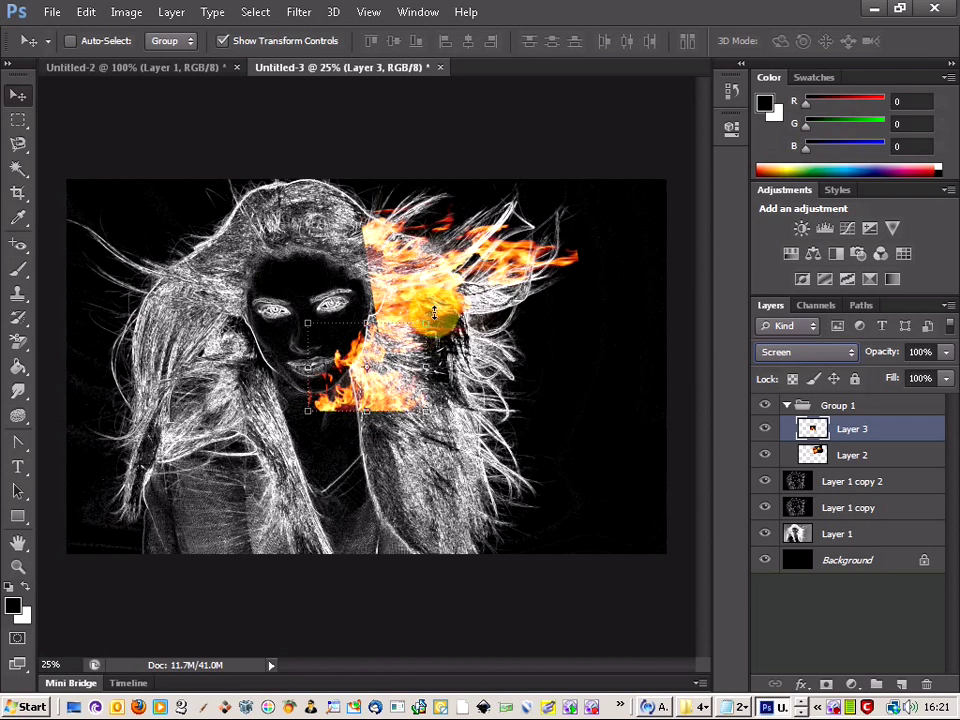
mouse_move(433, 307)
mouse_down()
mouse_move(465, 381)
mouse_move(446, 444)
mouse_move(363, 375)
mouse_move(417, 312)
mouse_up()
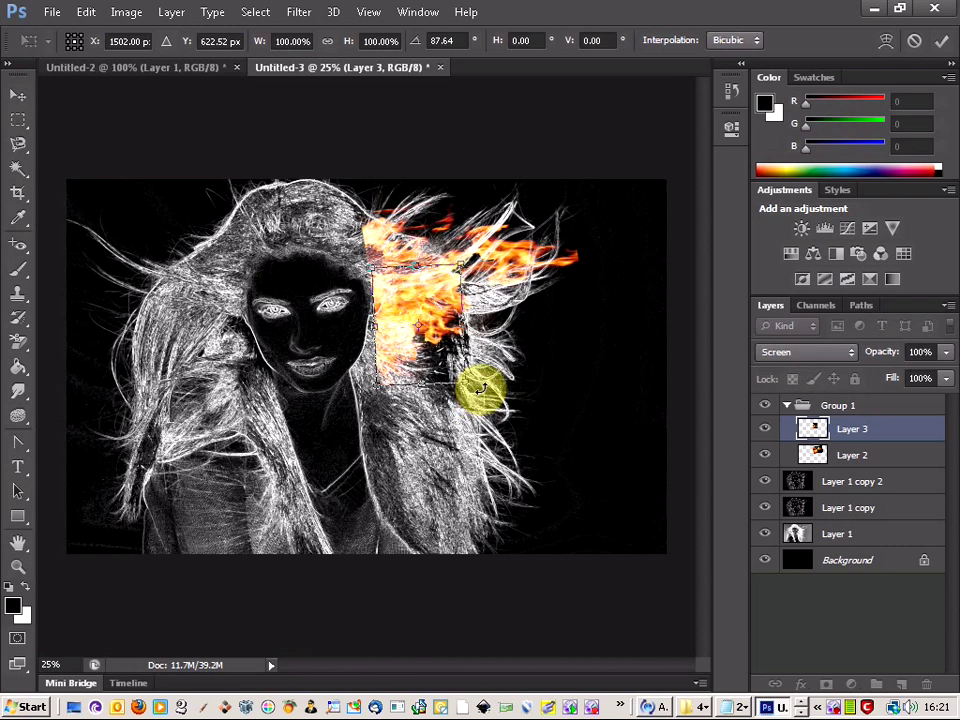
drag(481, 388, 513, 276)
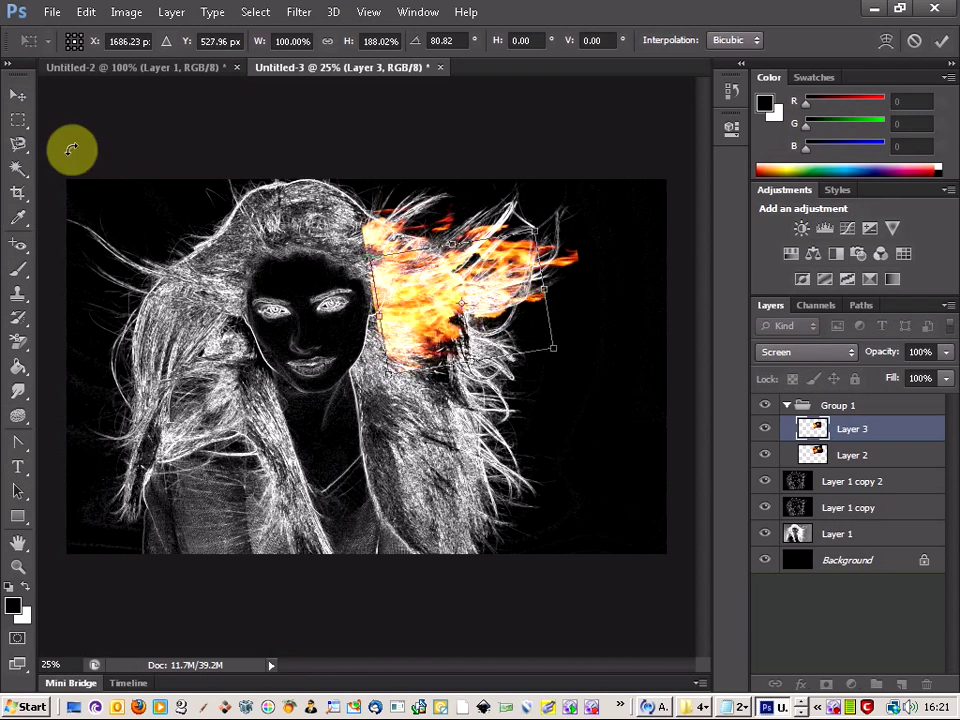
click(18, 119)
click(403, 280)
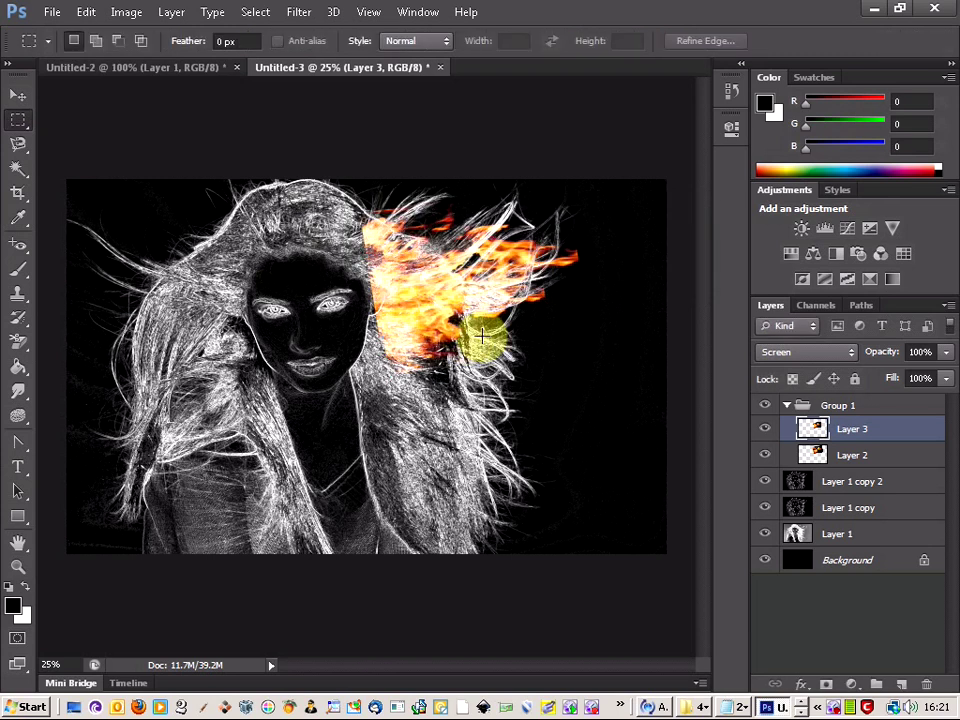
Paste a third fire as Layer 4, rotate it about 96 degrees and move it onto the hair
key(ctrl+v)
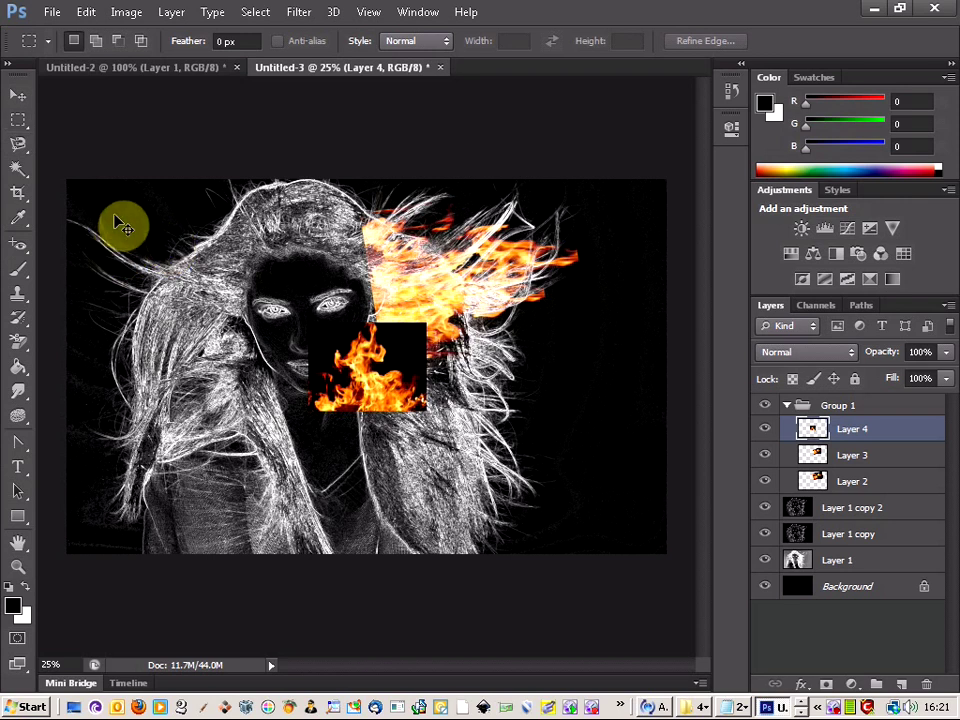
key(ctrl+t)
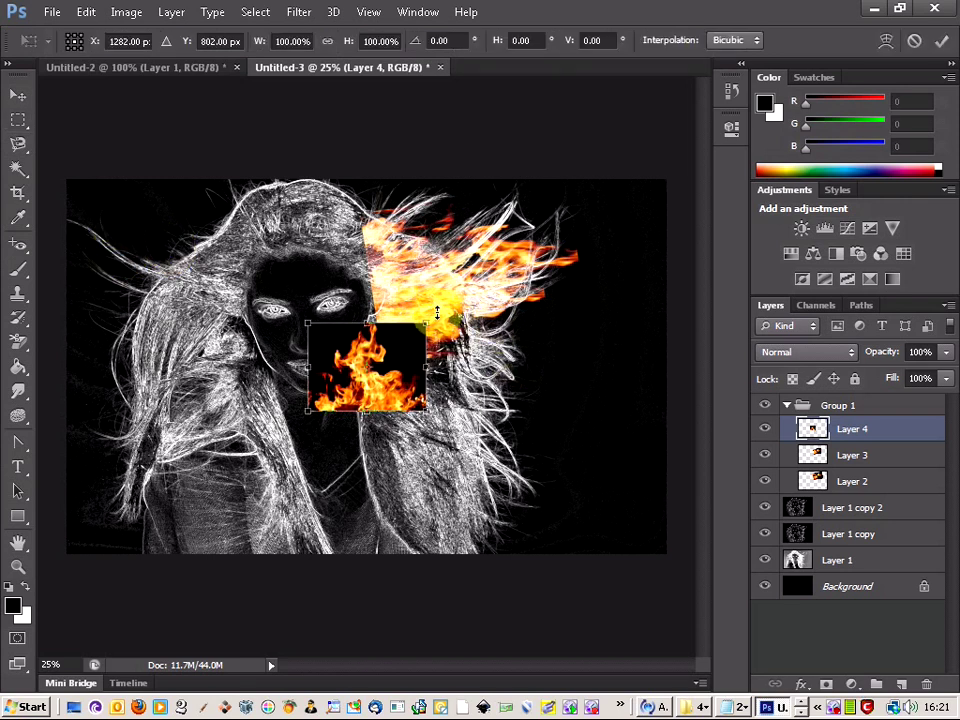
drag(440, 313, 428, 470)
drag(376, 344, 452, 337)
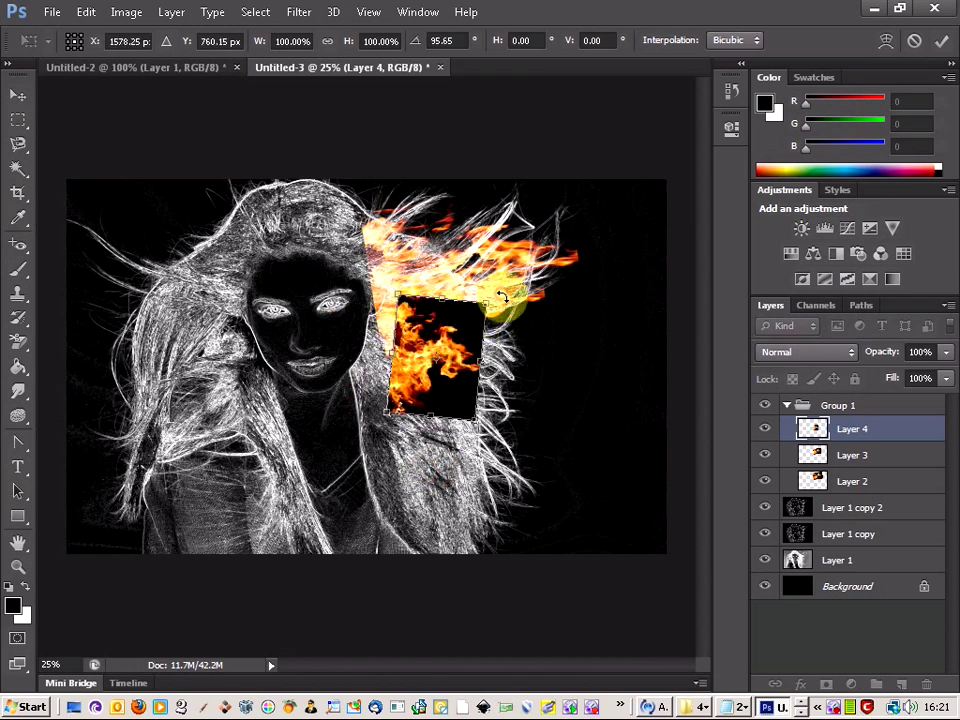
drag(503, 297, 510, 293)
click(86, 12)
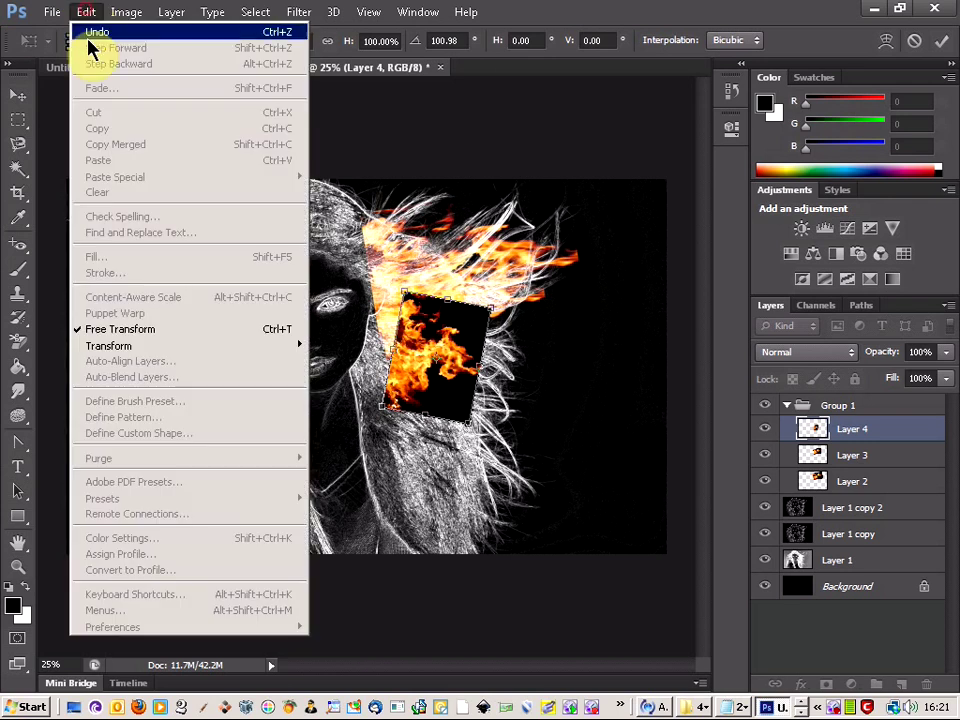
mouse_move(156, 347)
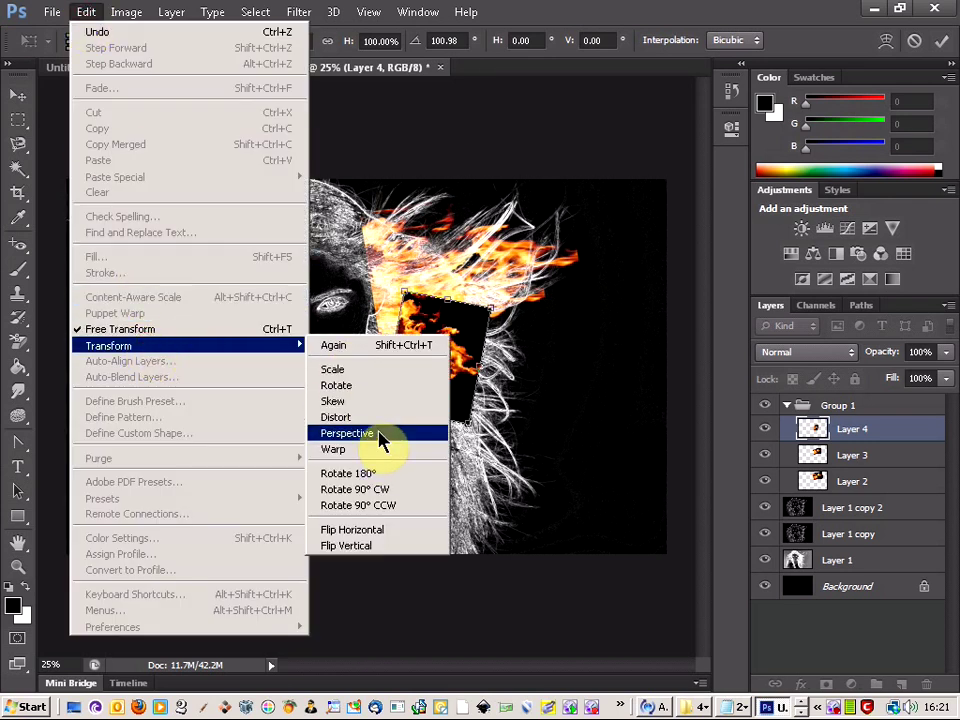
click(548, 70)
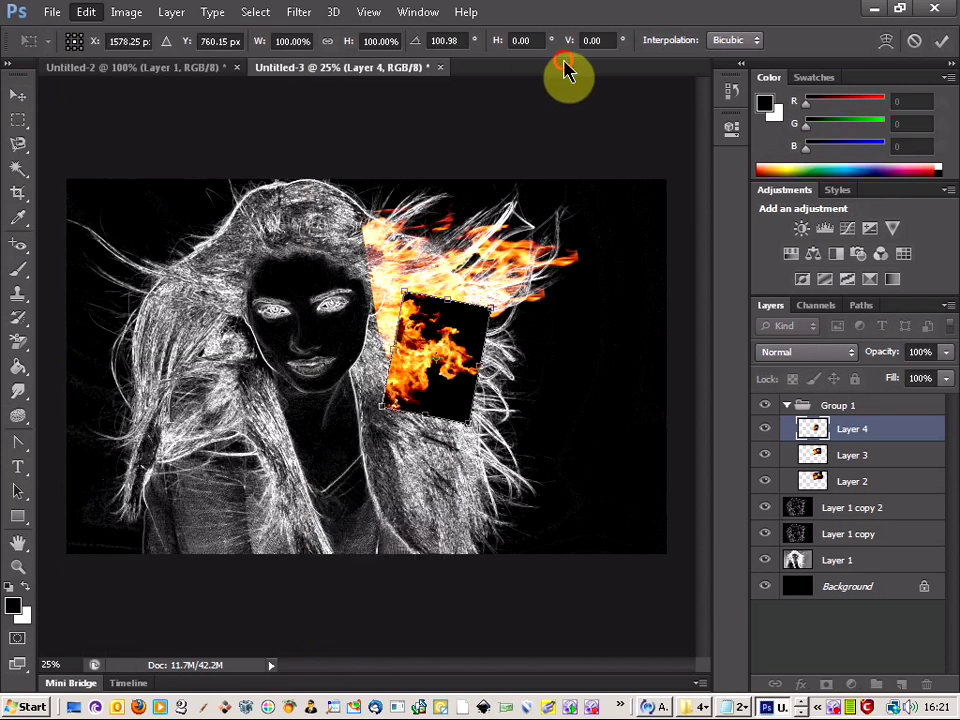
Set Layer 4 to Screen, stretch it across the hair, and apply the transform
click(787, 352)
click(782, 156)
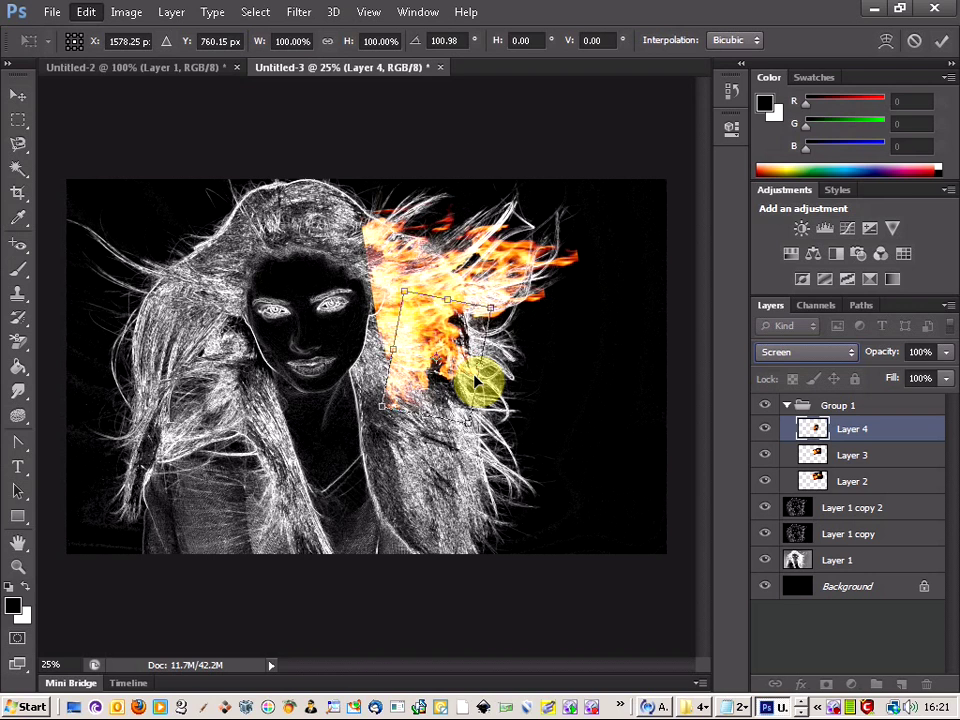
drag(478, 365, 531, 372)
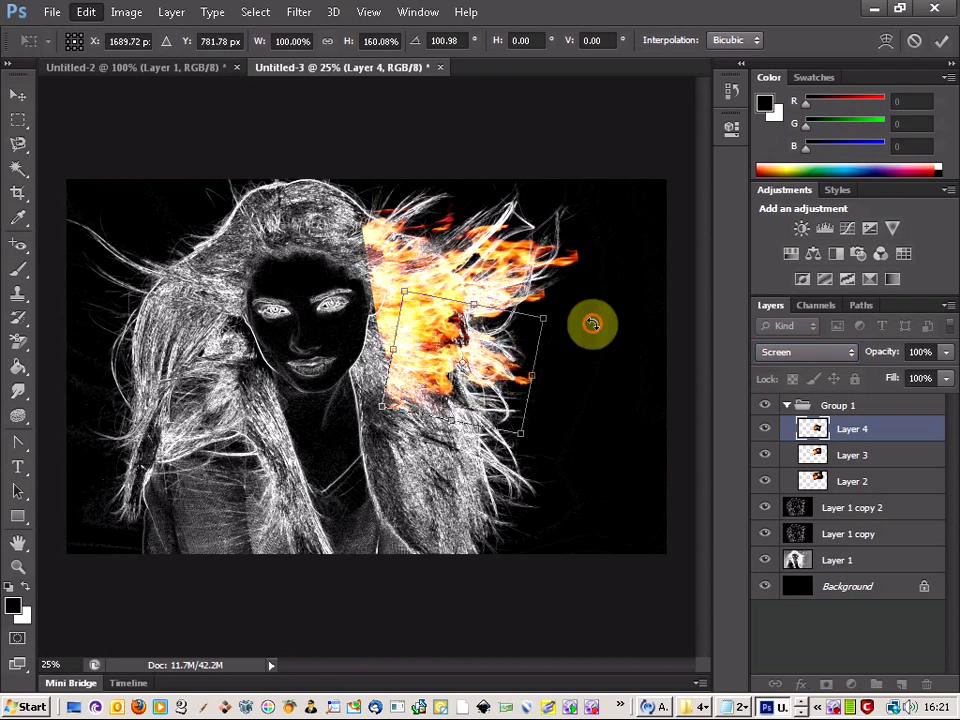
click(18, 120)
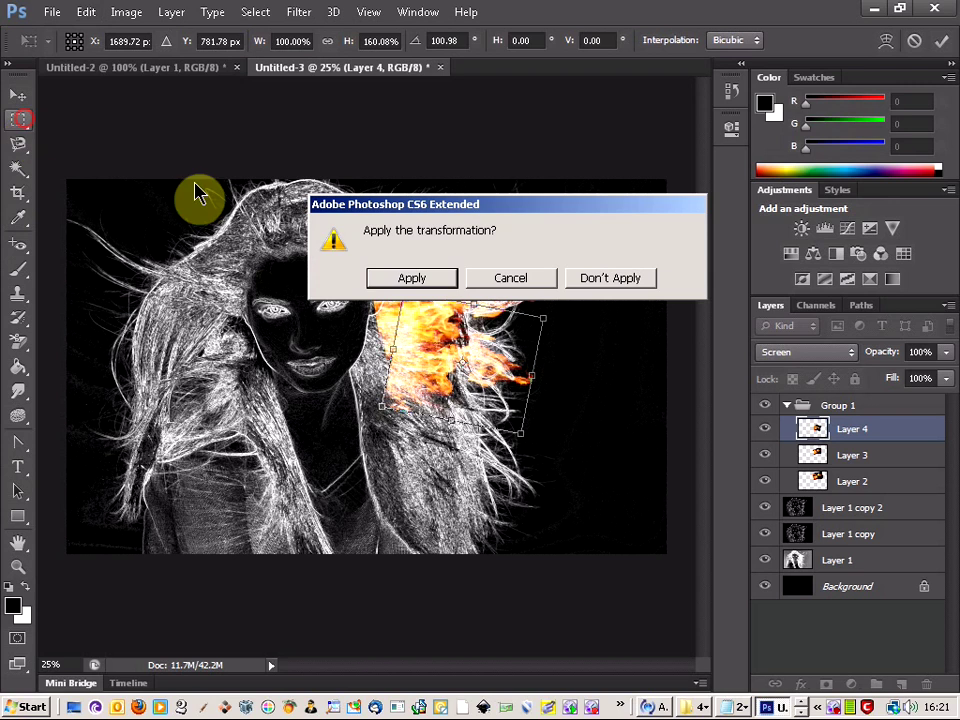
click(434, 280)
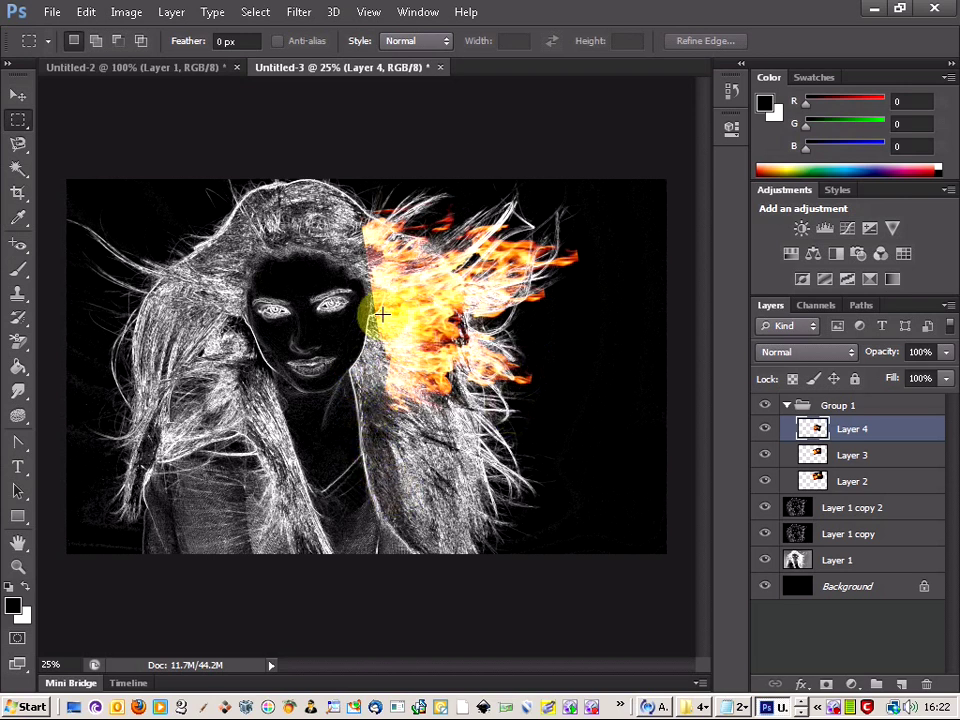
Add flame layers up to Layer 16 in Group 1, then select Layer 16 at the group's top
right_click(833, 709)
click(739, 484)
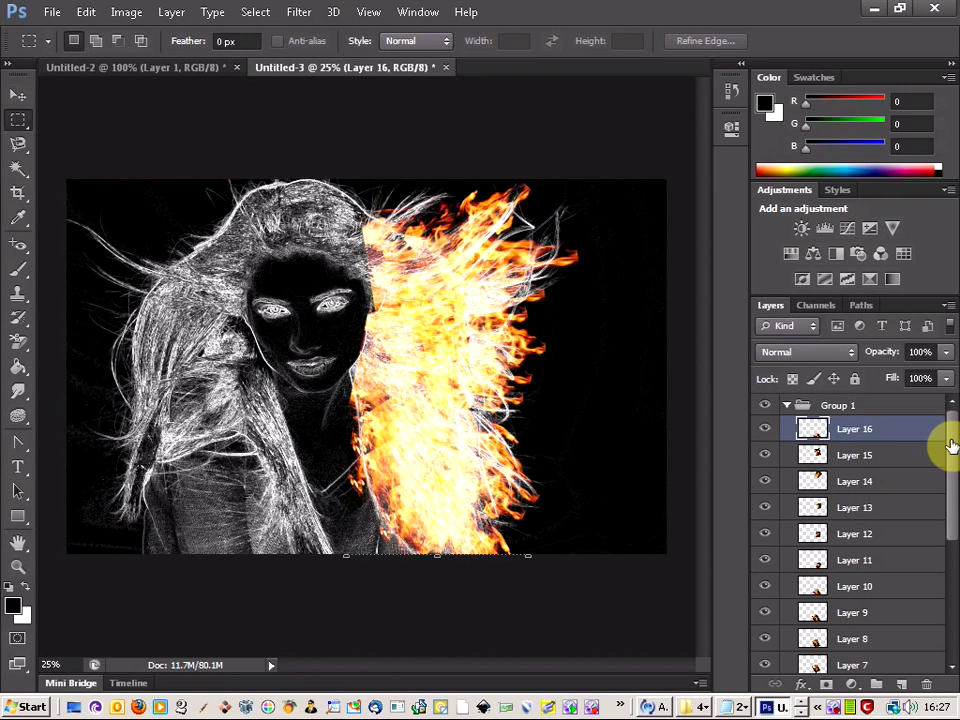
mouse_move(950, 472)
mouse_down()
mouse_move(949, 564)
mouse_move(949, 459)
mouse_up()
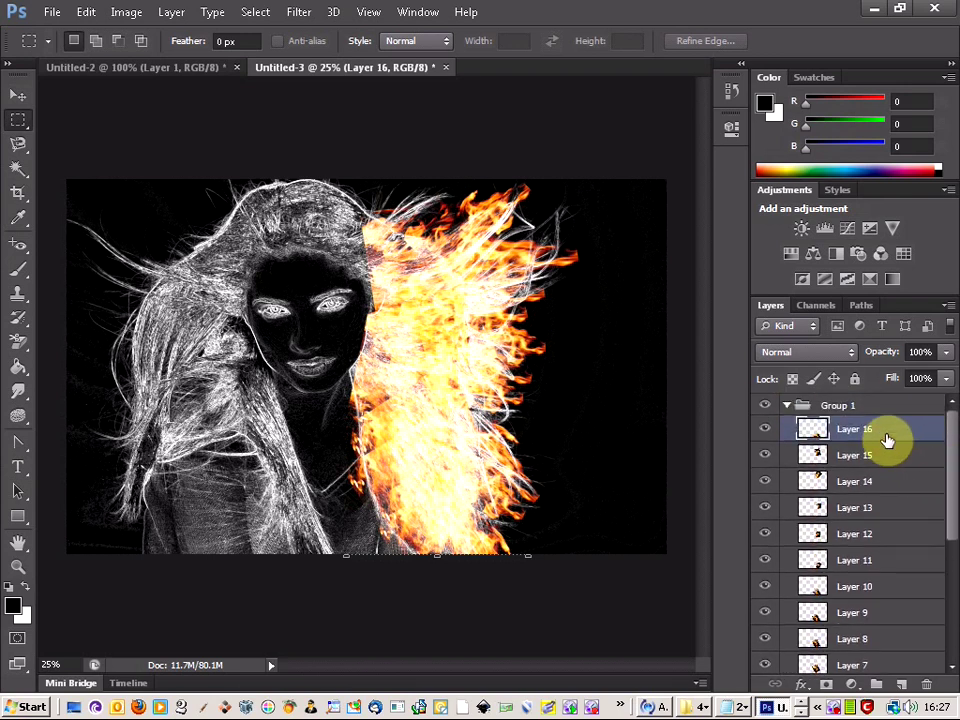
click(789, 407)
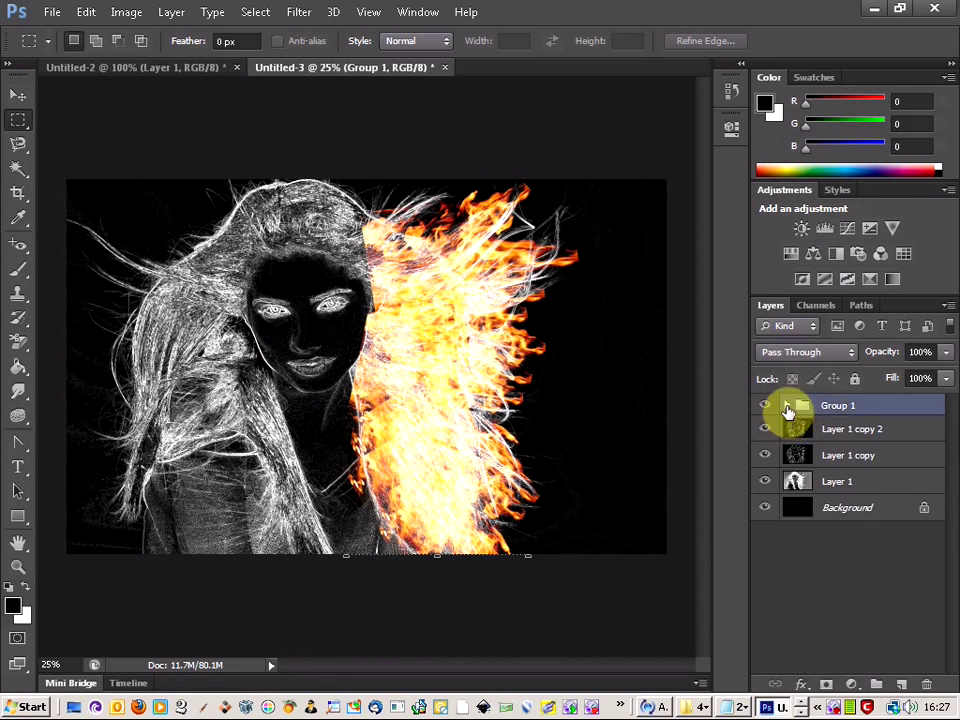
click(786, 406)
click(899, 437)
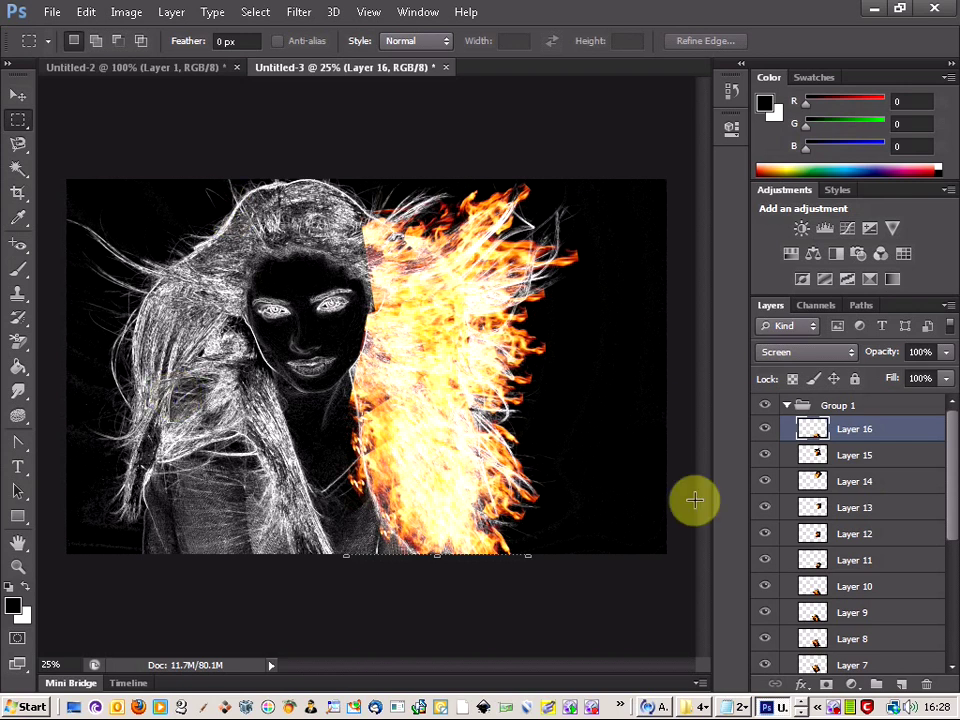
Keep adding flame layers over the left-side hair until Group 1 reaches Layer 37
right_click(834, 708)
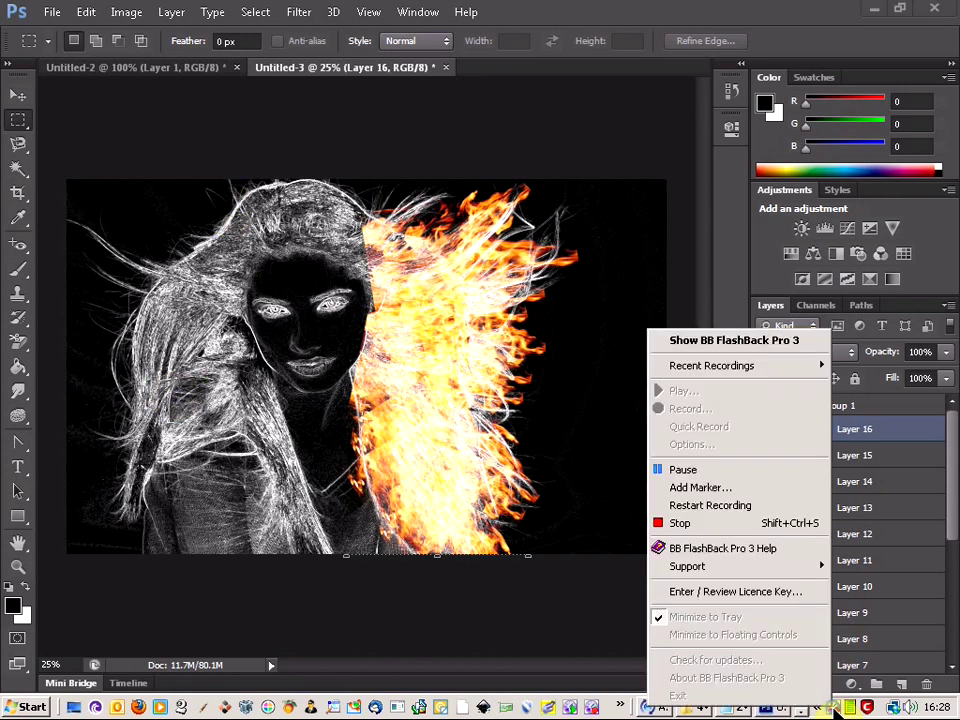
click(780, 467)
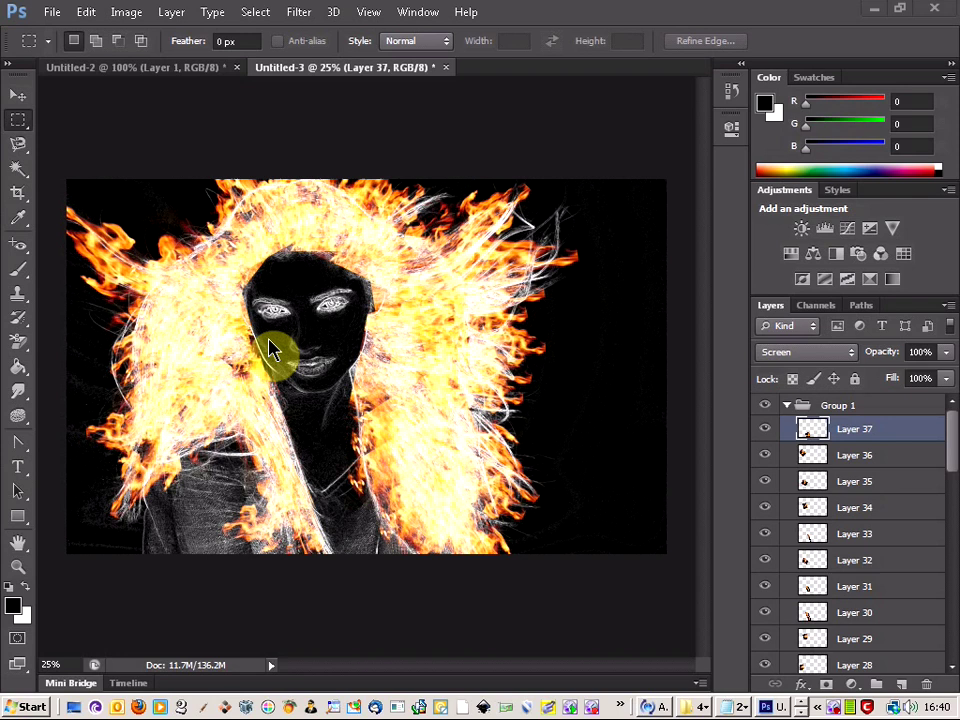
click(304, 263)
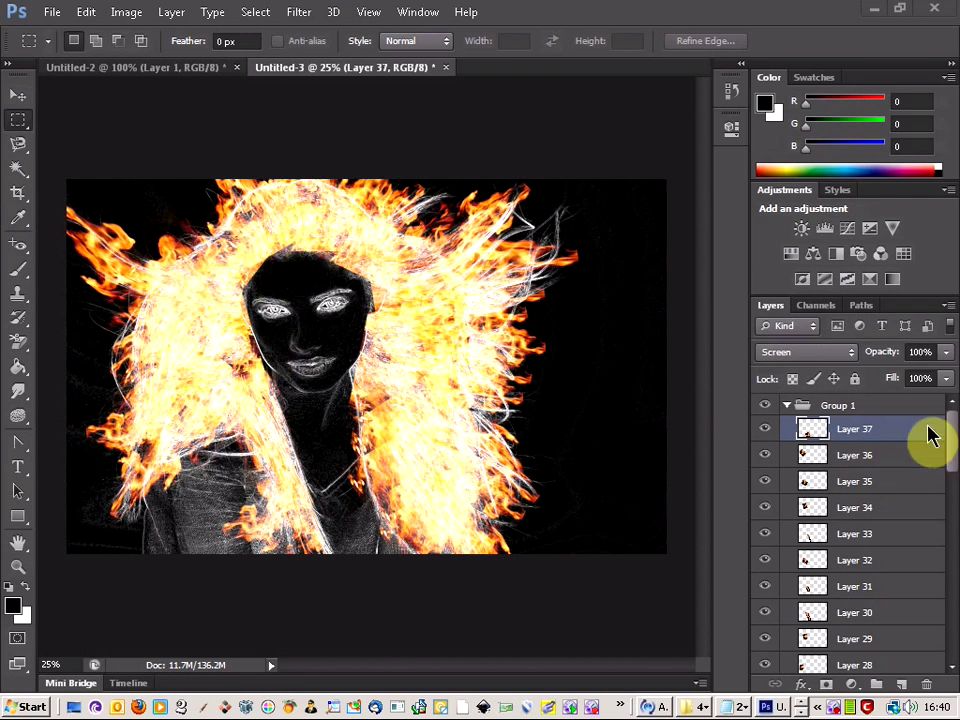
click(80, 241)
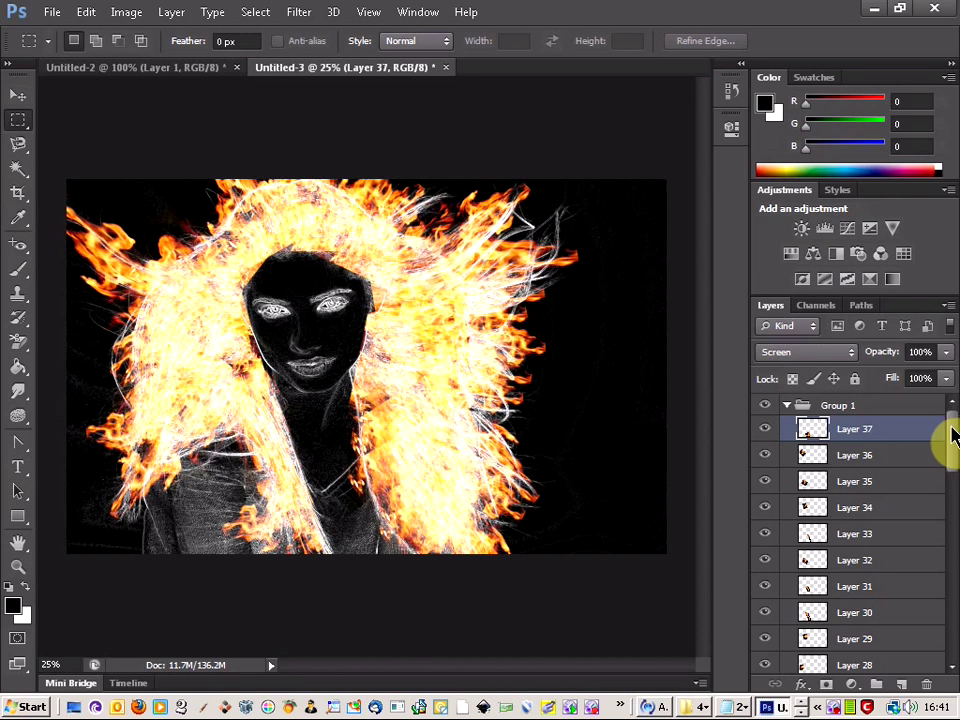
Select flame Layers 2 through 37 and merge them into a single layer
drag(952, 432, 945, 621)
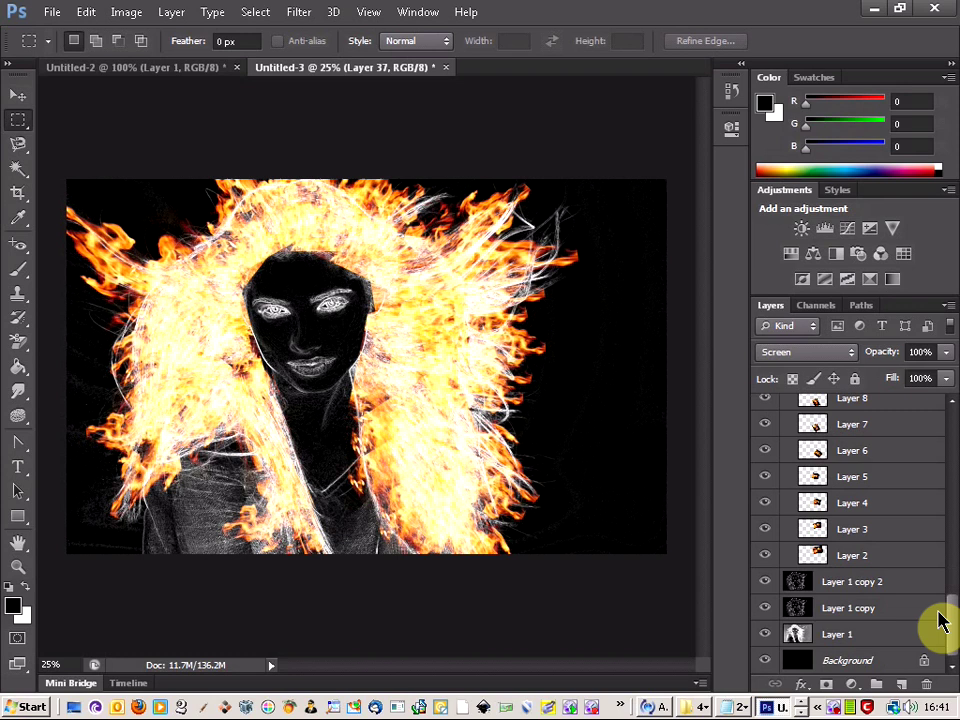
shift+click(891, 556)
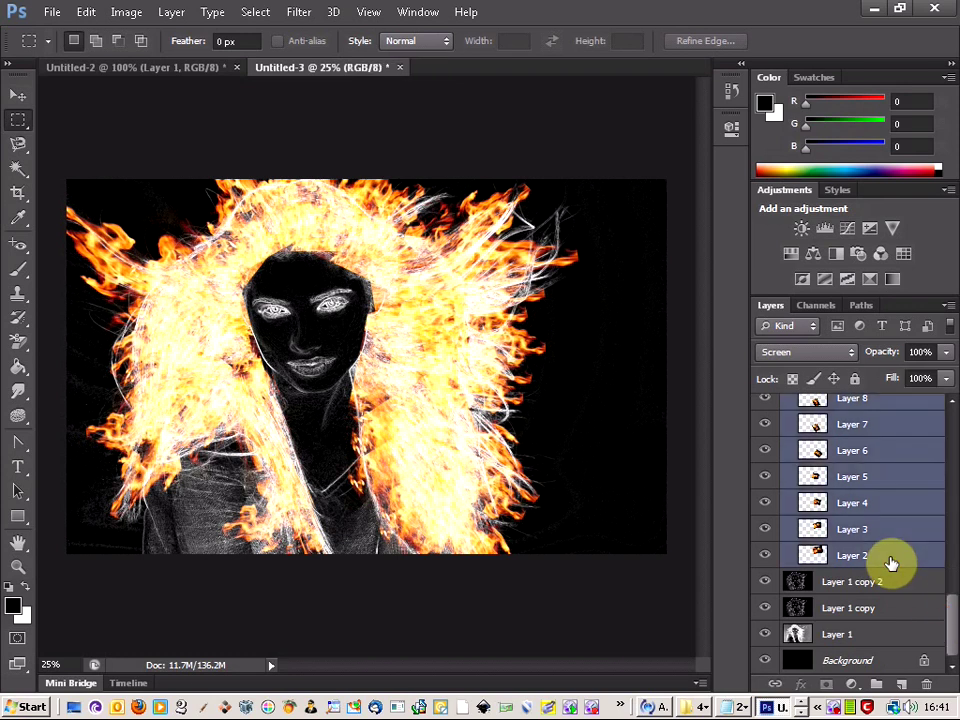
right_click(911, 565)
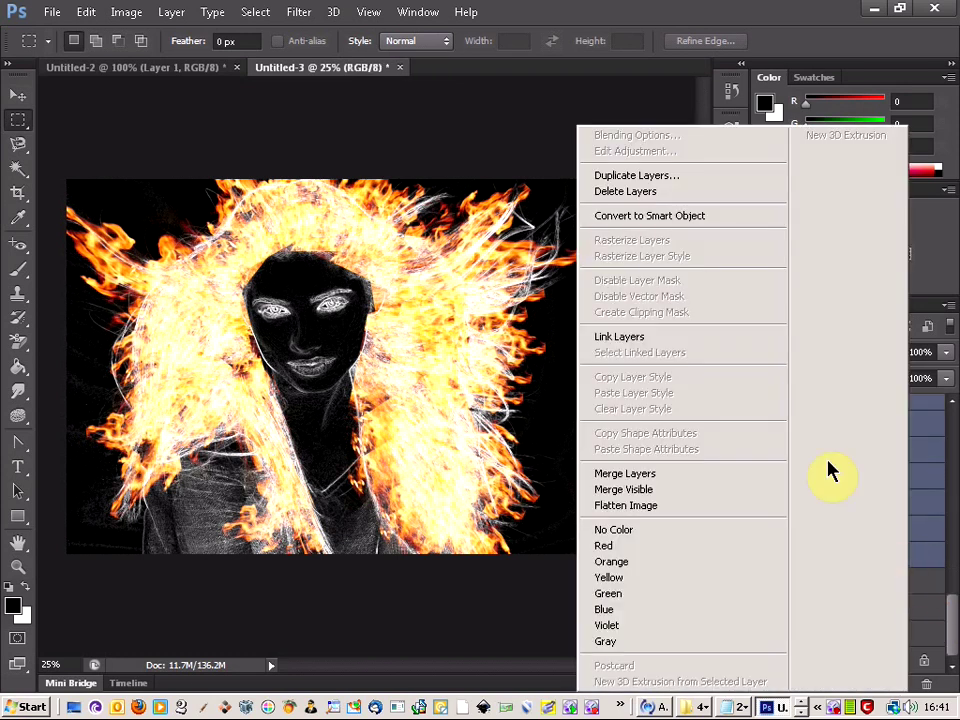
click(737, 492)
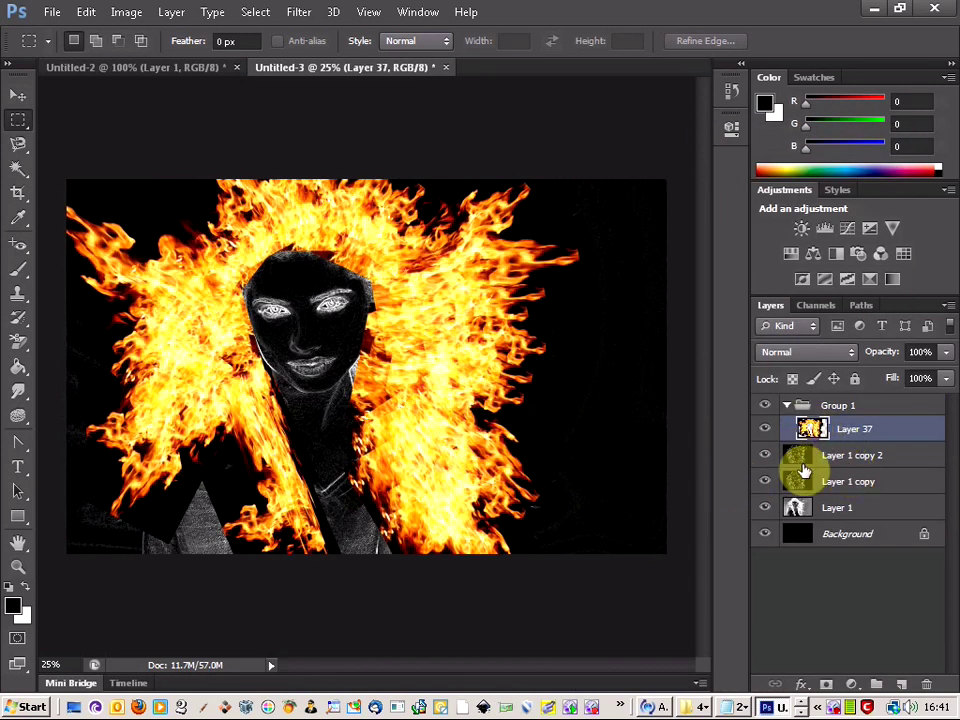
Paste the fire photo from Untitled-2 into the portrait document as a new layer
click(788, 407)
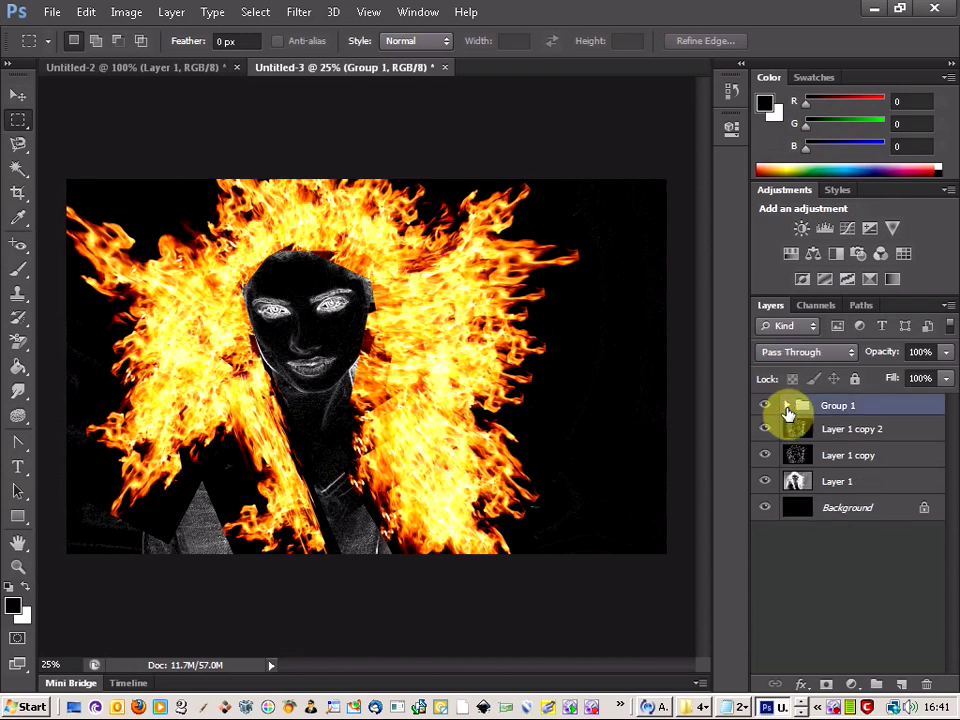
click(908, 688)
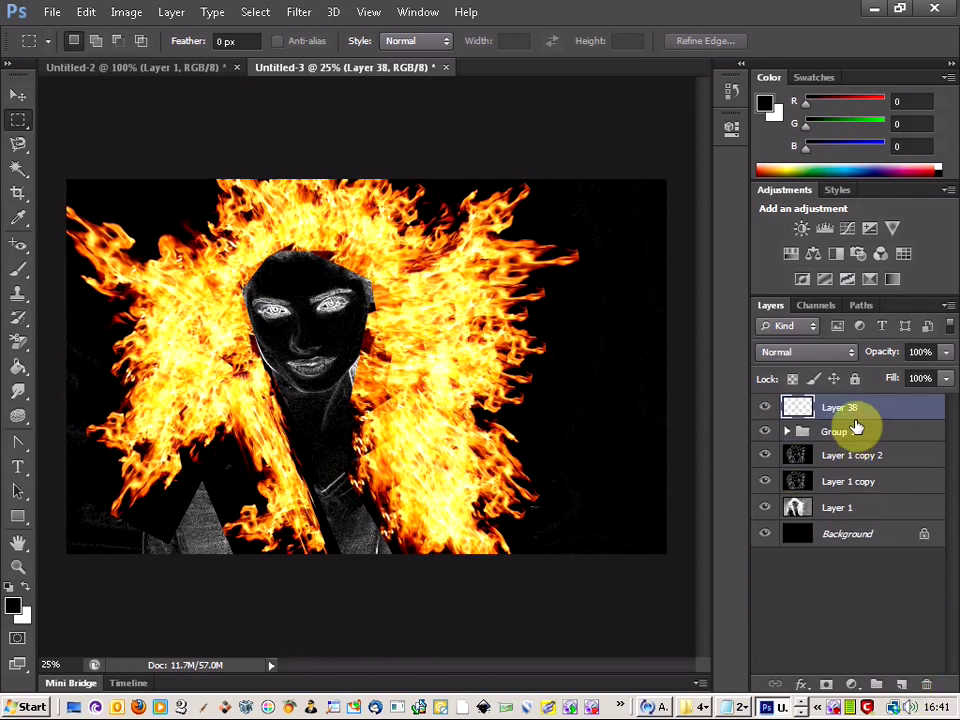
click(121, 67)
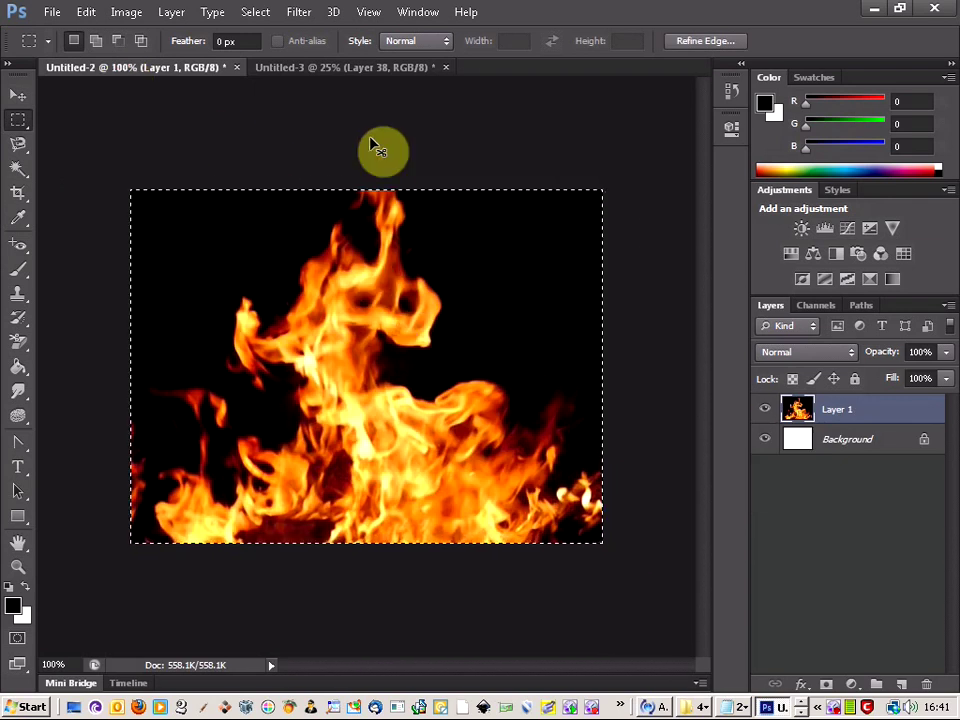
click(343, 67)
key(ctrl+v)
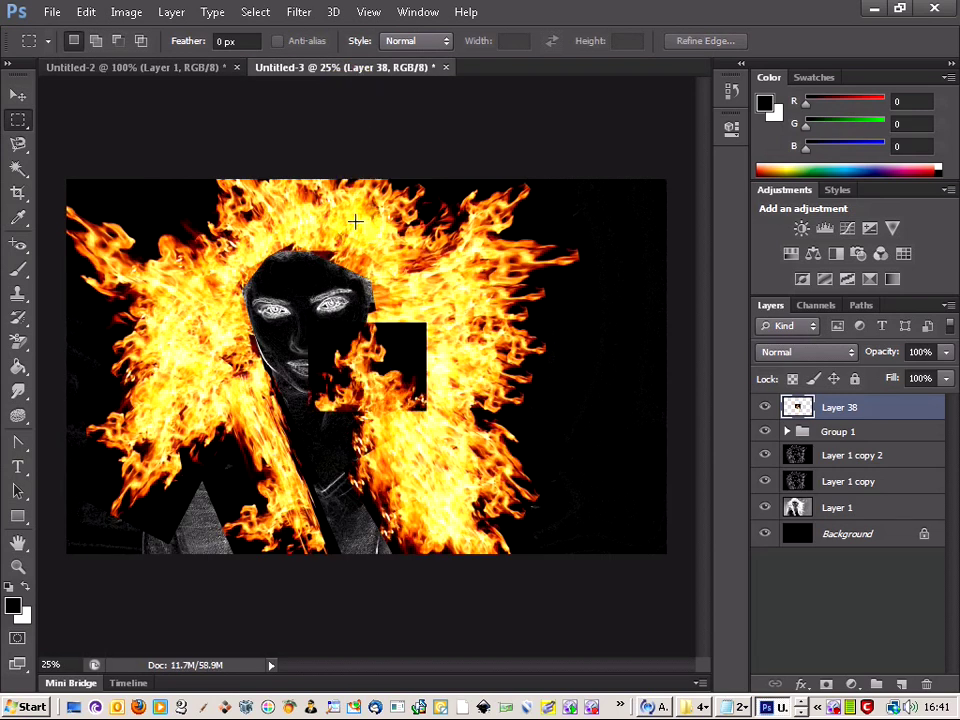
Enlarge the pasted fire across most of the portrait and move Layer 38 into Group 1
click(18, 94)
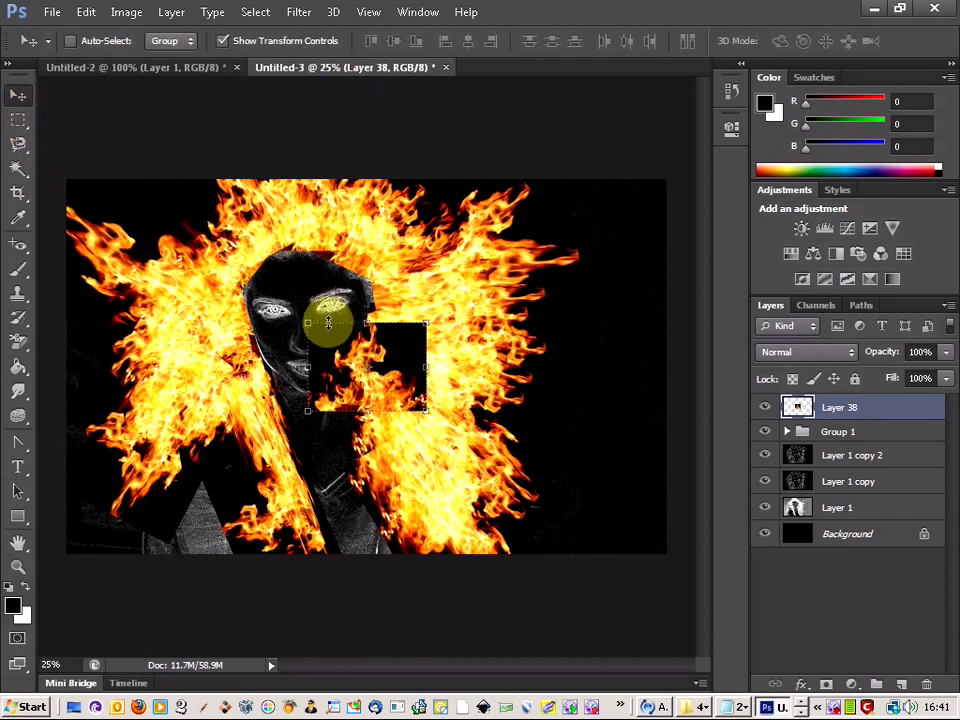
drag(383, 352, 192, 222)
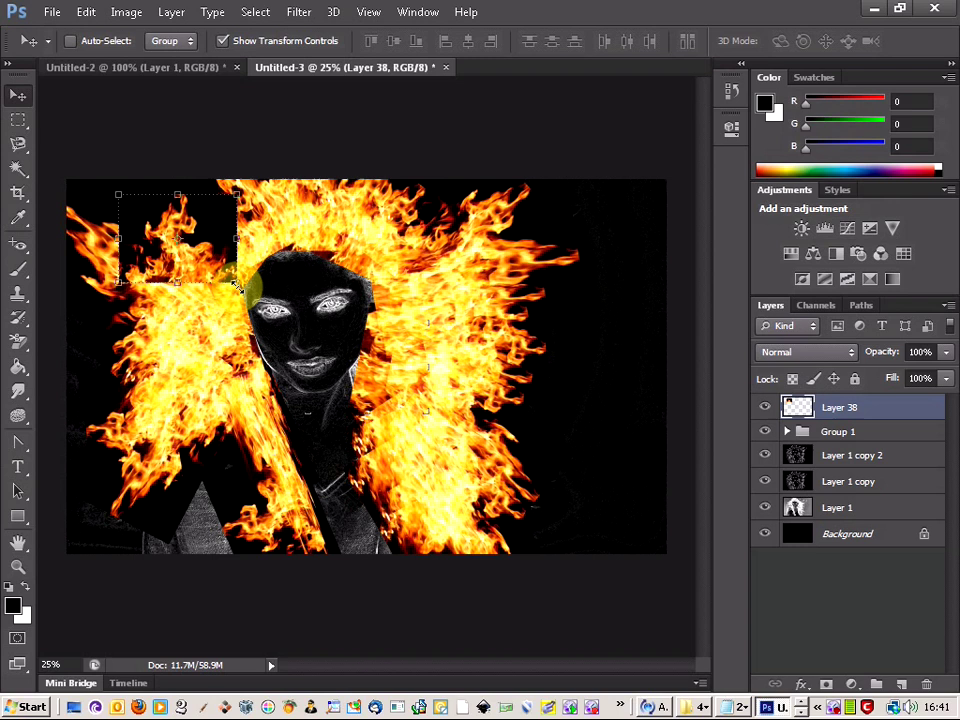
drag(236, 287, 474, 569)
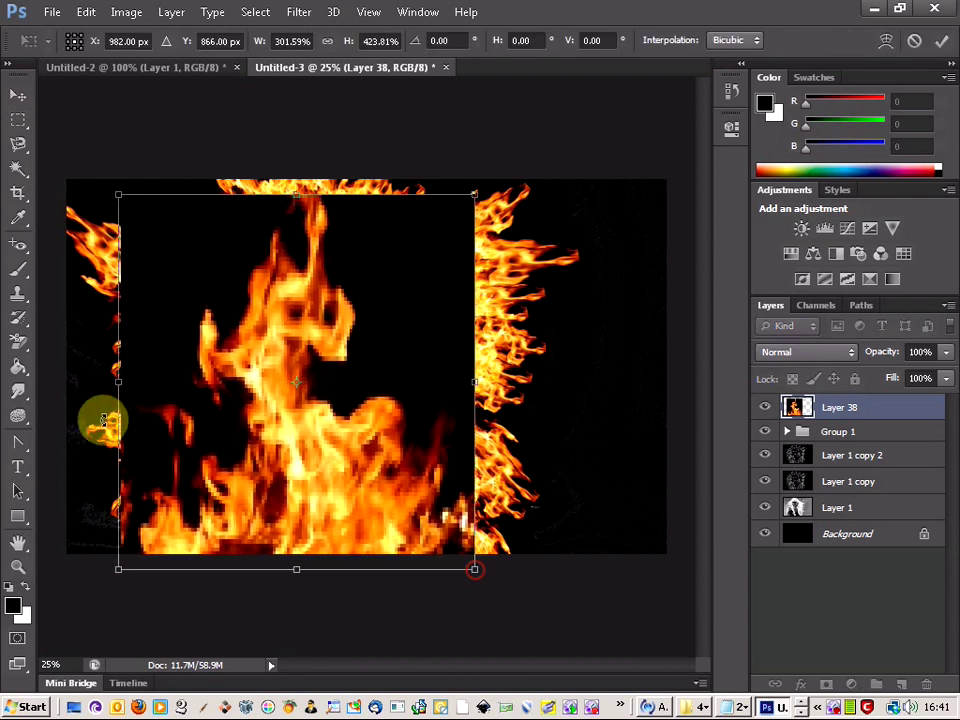
drag(117, 382, 101, 381)
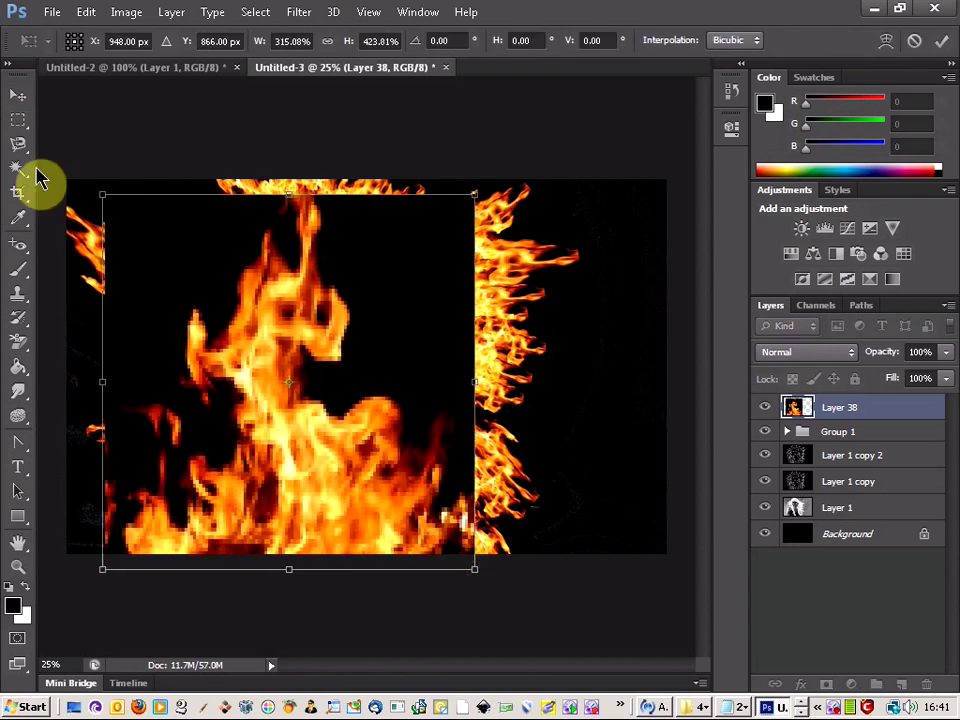
click(18, 120)
click(433, 276)
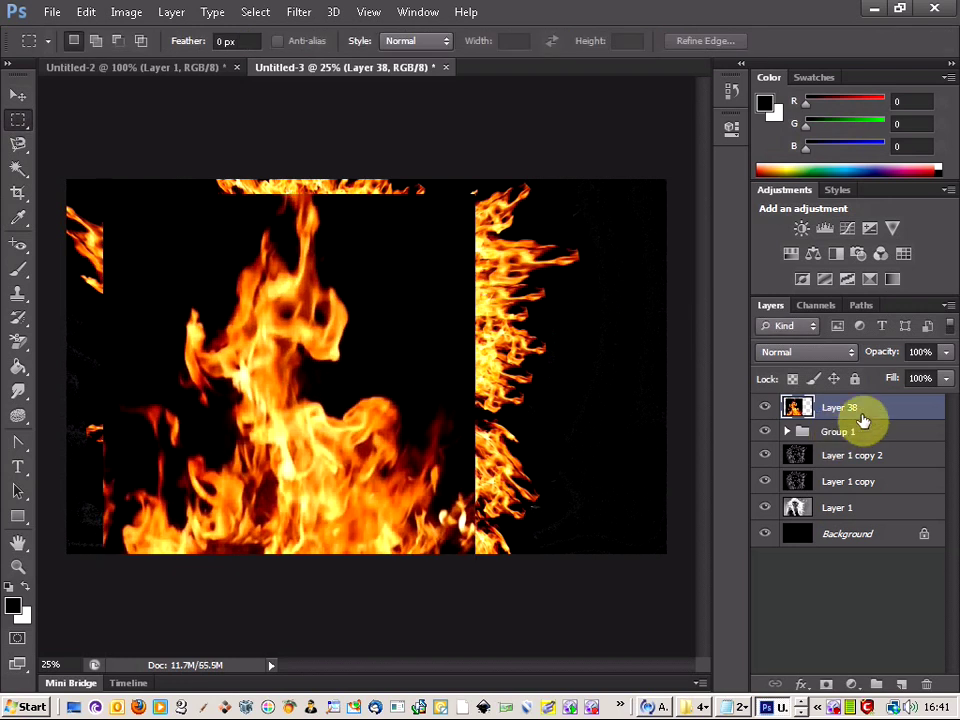
drag(868, 416, 860, 433)
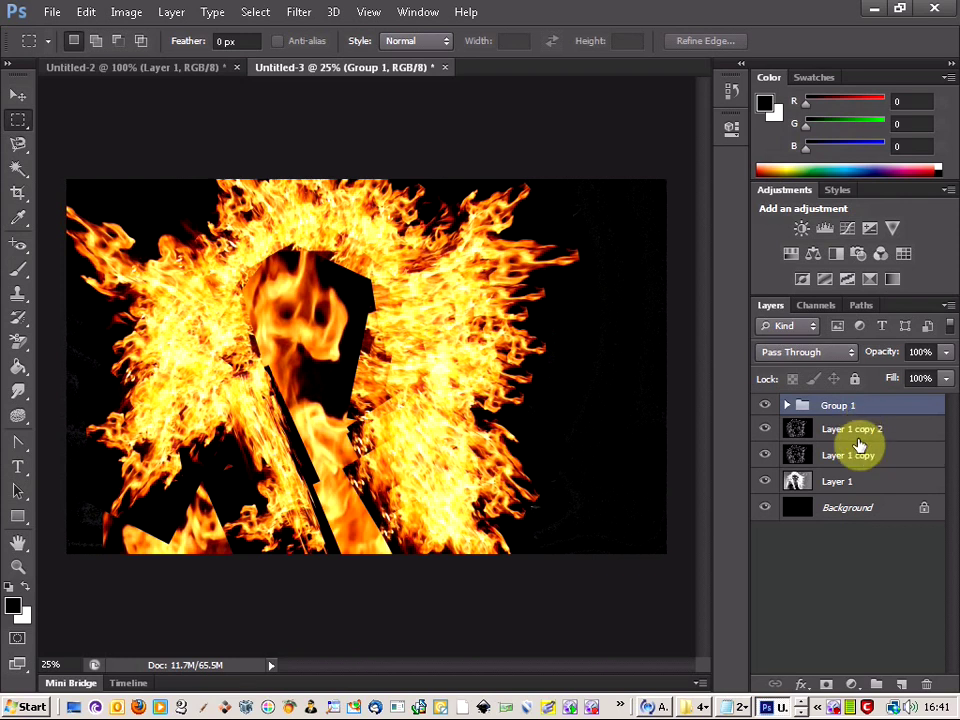
Reposition Layer 38 in the stack so it sits just under Group 1
click(787, 405)
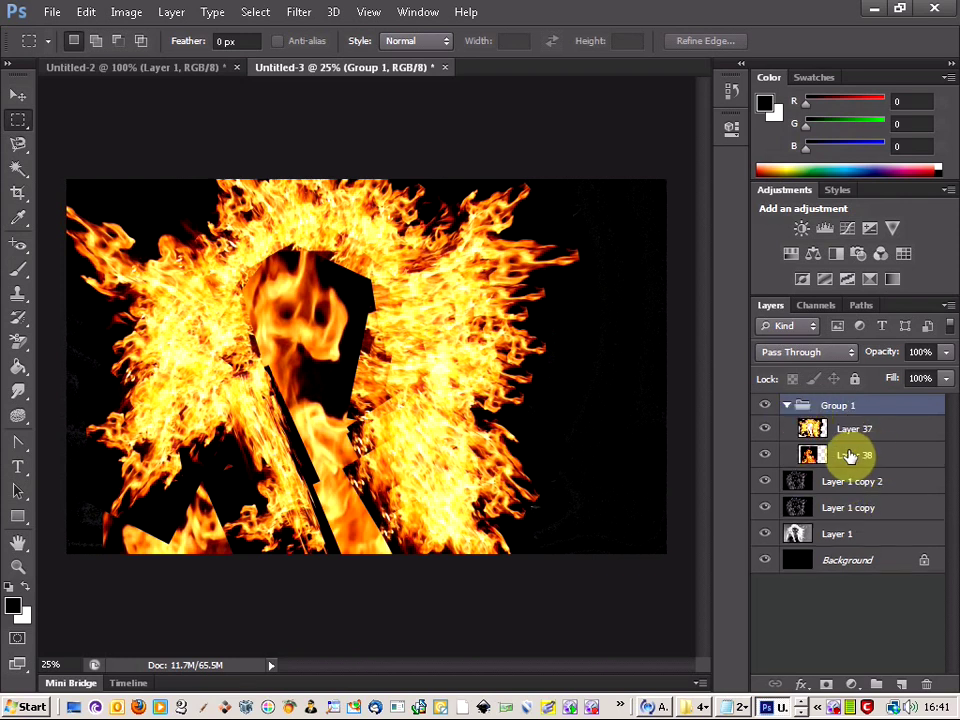
click(853, 457)
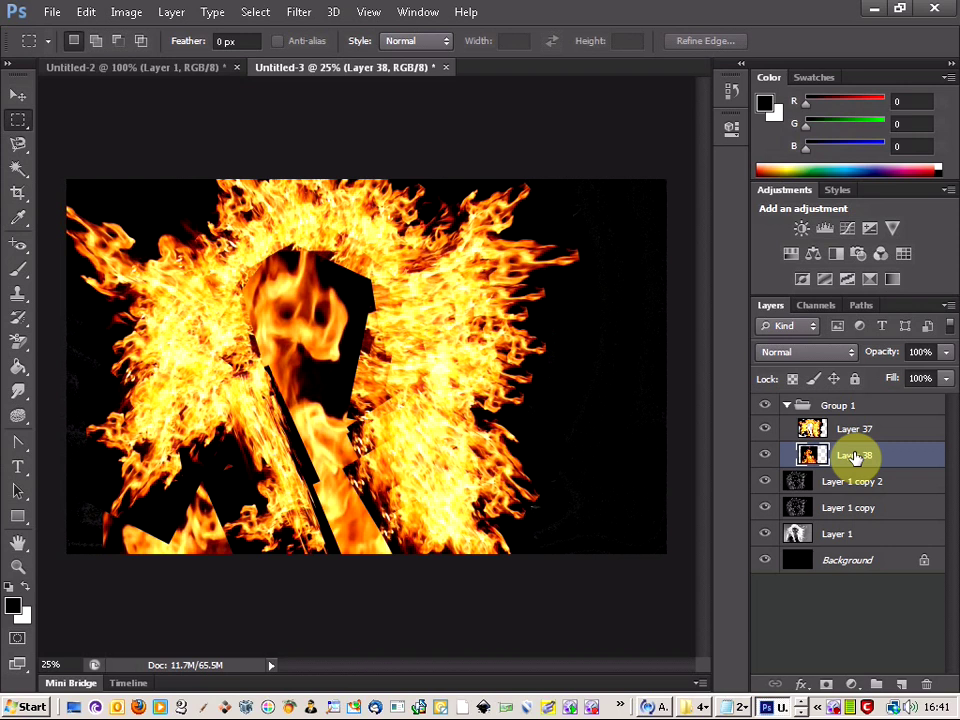
drag(855, 457, 842, 483)
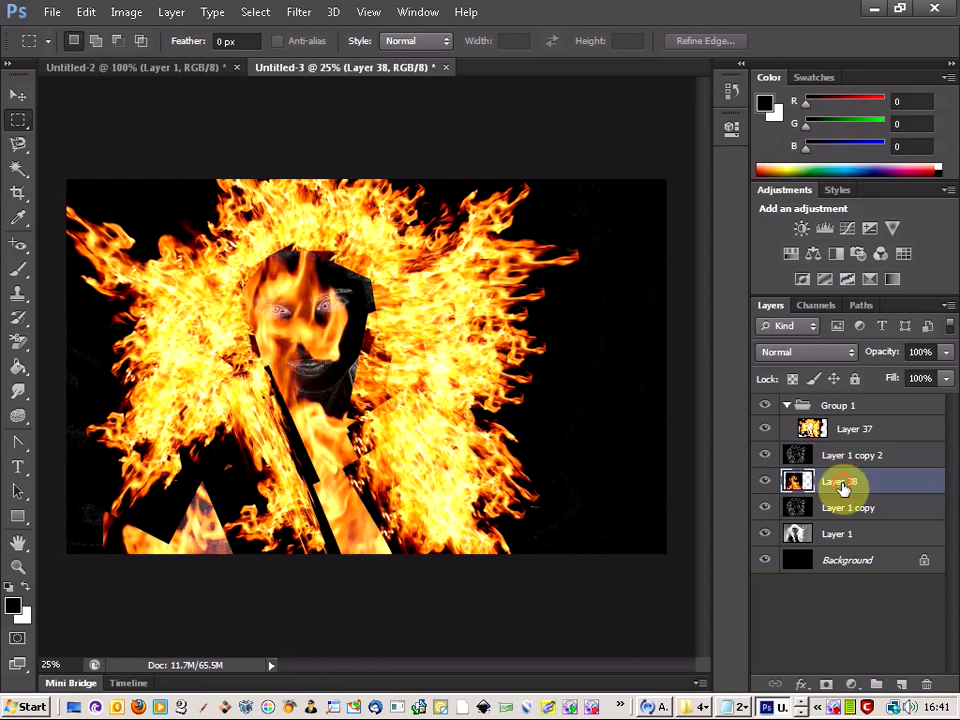
click(788, 407)
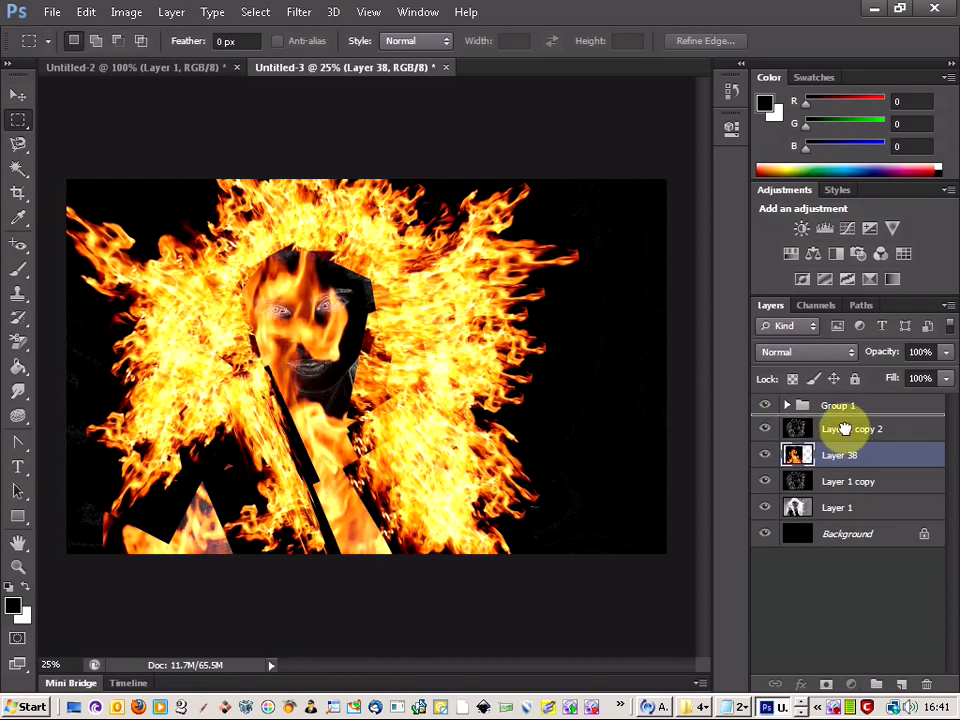
drag(845, 429, 846, 429)
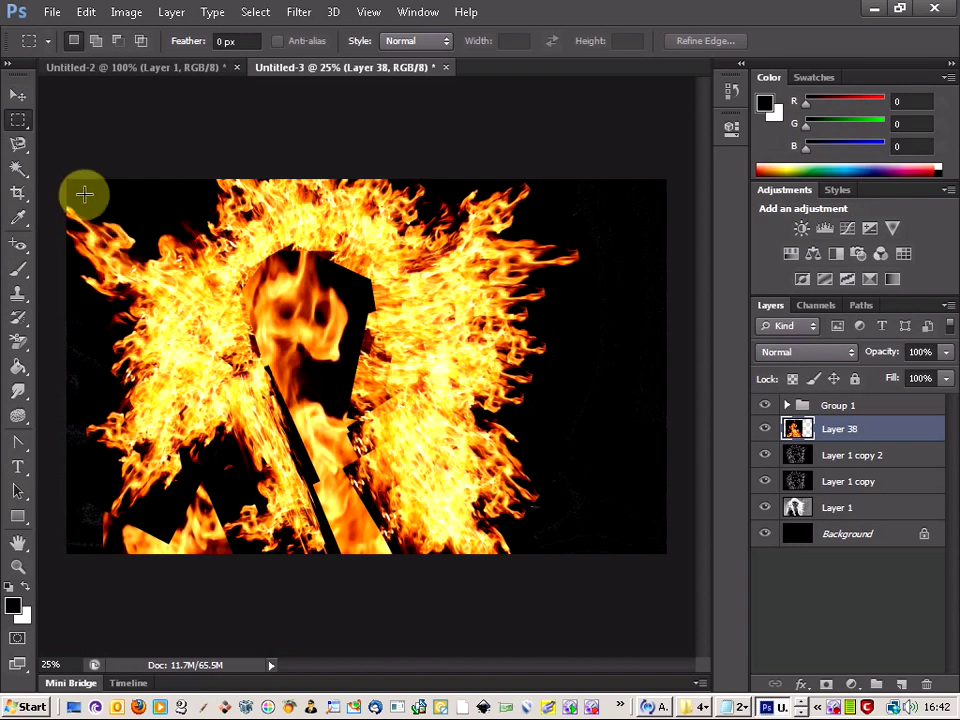
Apply a Gaussian Blur of about 140.5 pixels to Layer 38
click(292, 13)
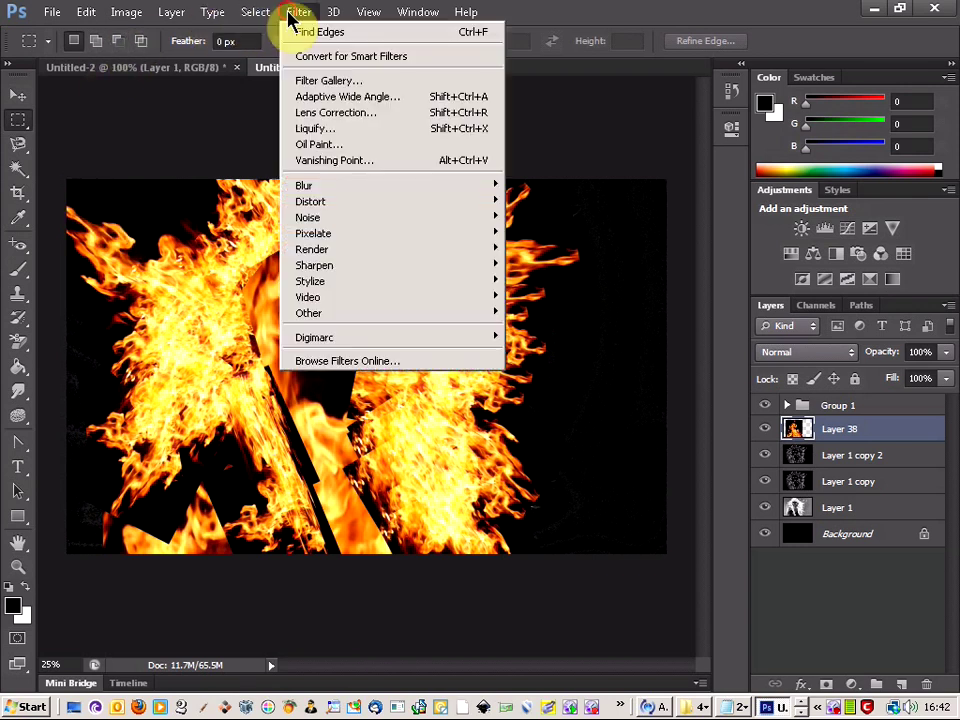
mouse_move(343, 191)
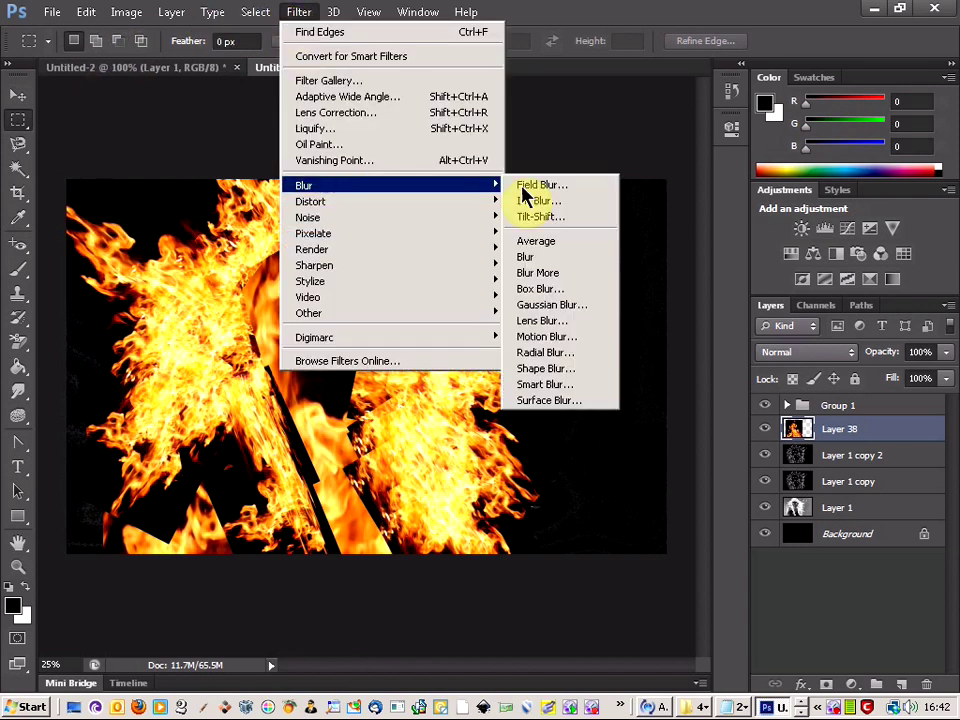
click(555, 302)
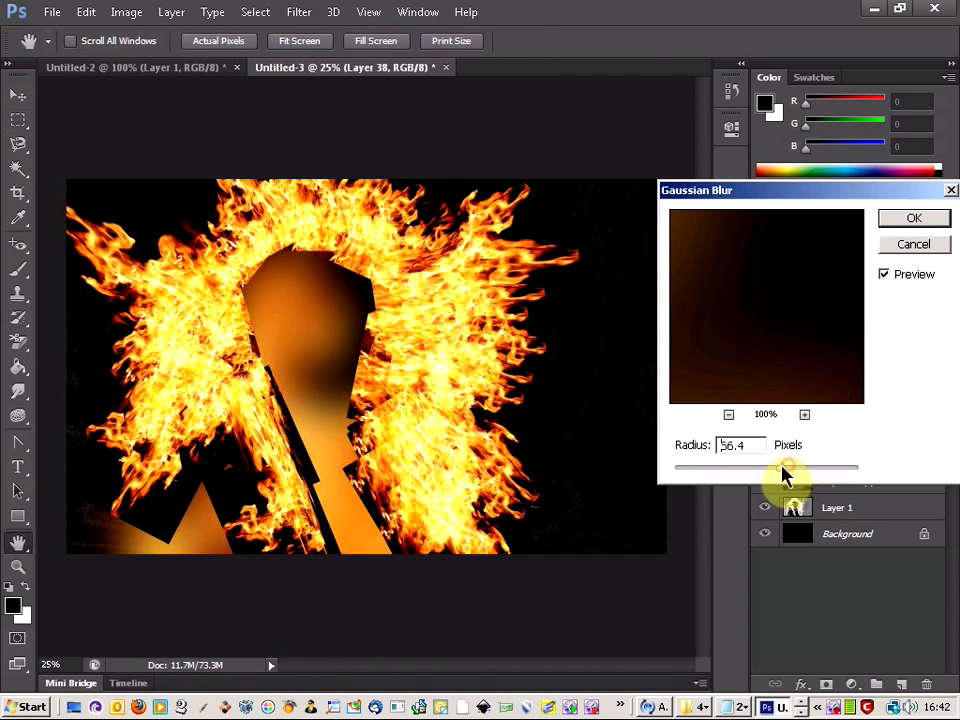
mouse_move(784, 475)
mouse_down()
mouse_move(773, 476)
mouse_move(800, 480)
mouse_up()
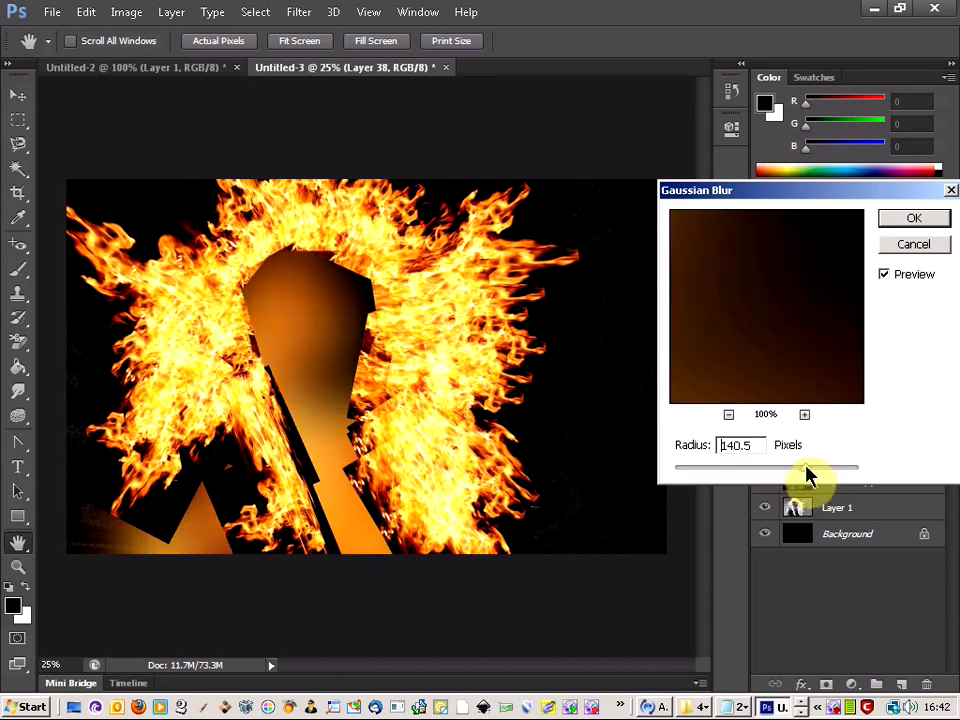
click(914, 220)
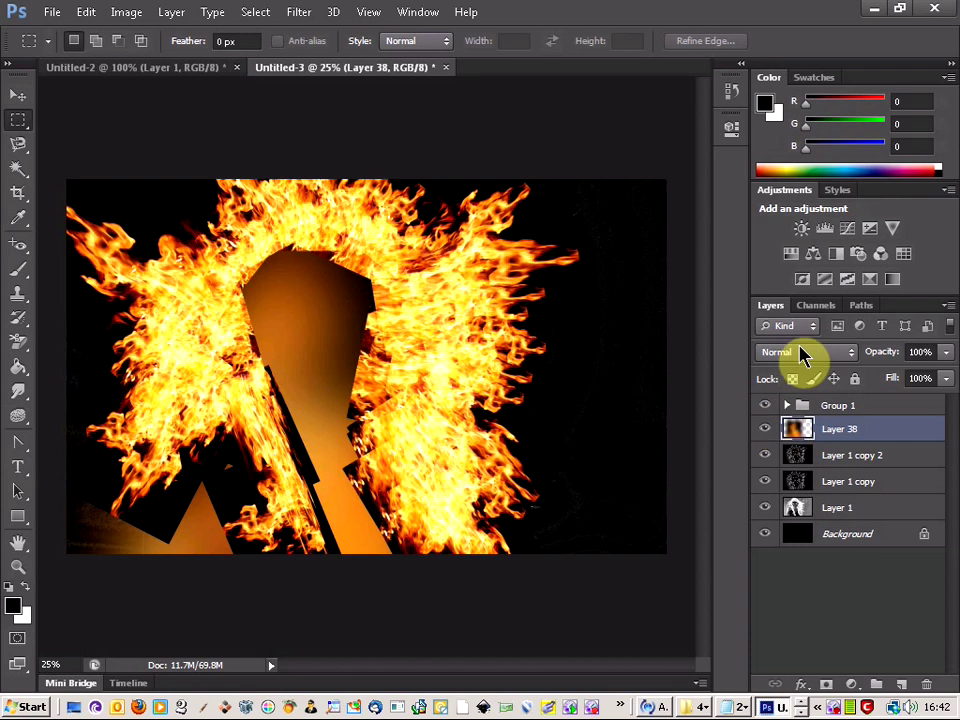
Place Layer 38 in Group 1 beneath Layer 37 and set its blend mode to Screen
click(787, 405)
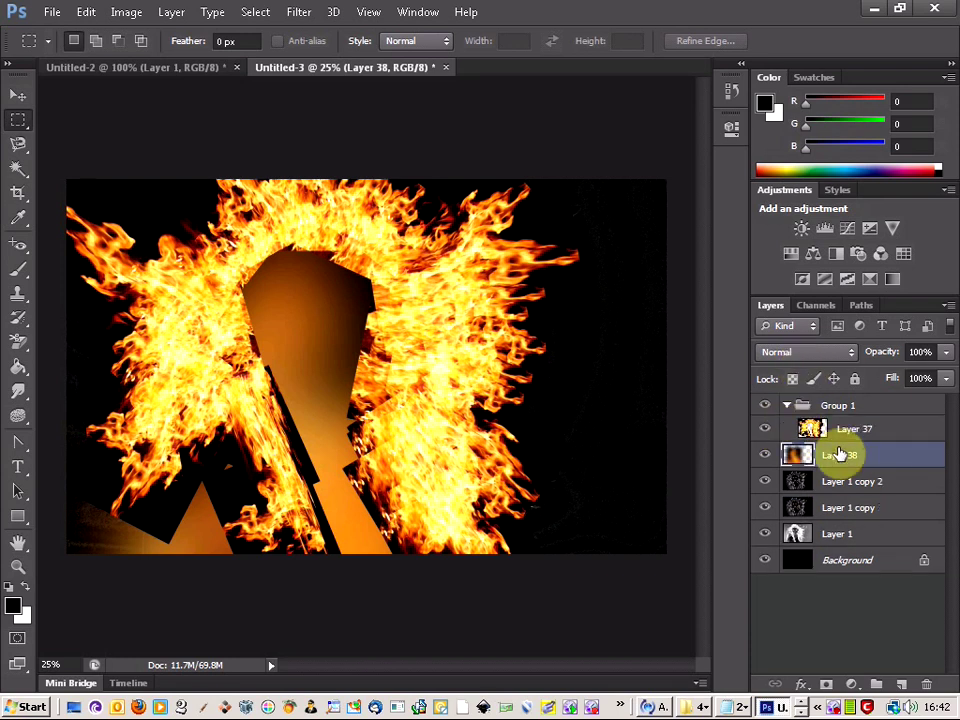
mouse_move(840, 455)
mouse_down()
mouse_move(853, 454)
mouse_move(853, 429)
mouse_move(855, 460)
mouse_up()
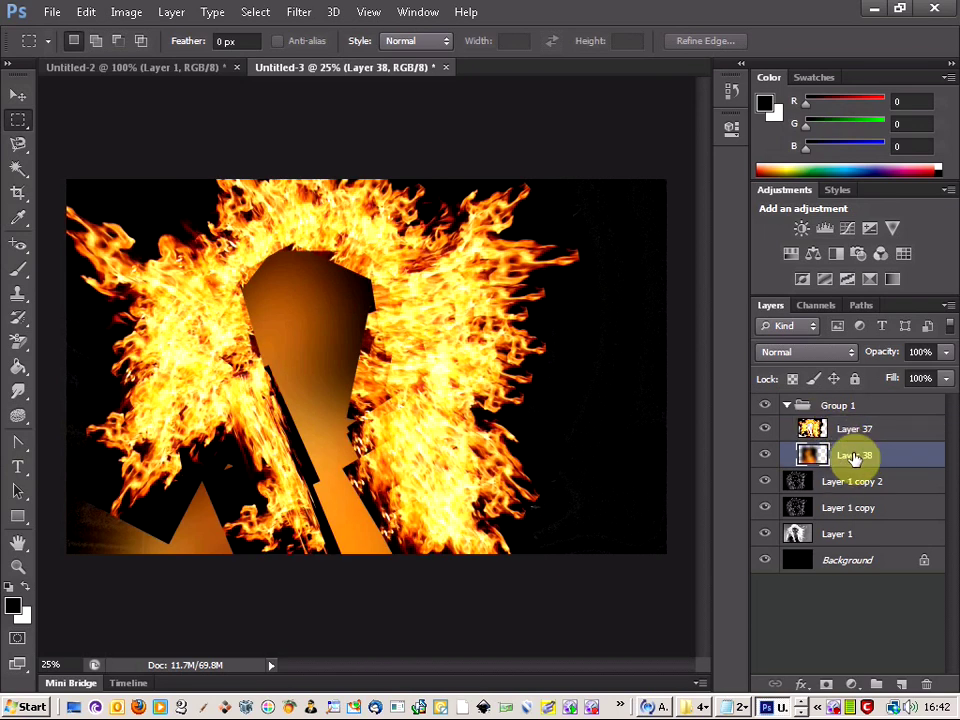
click(806, 352)
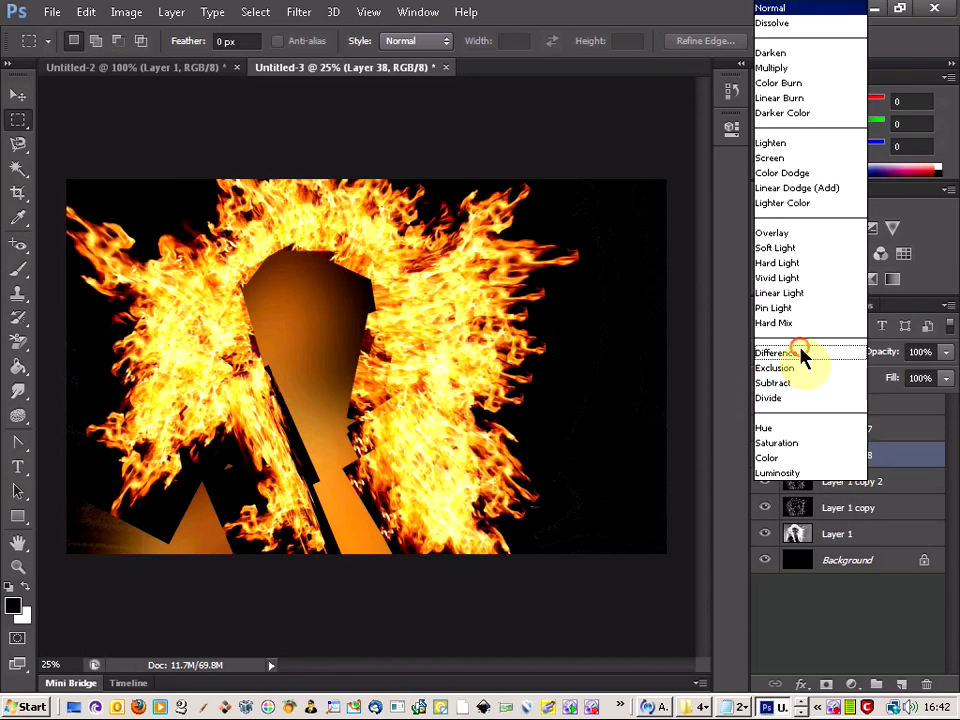
click(777, 157)
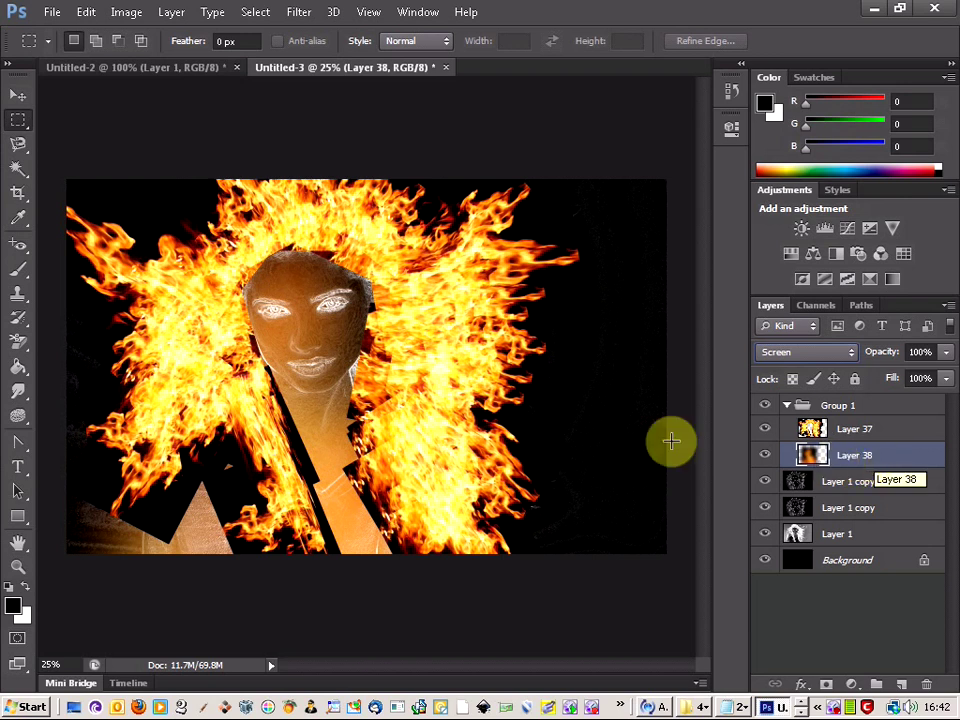
click(18, 95)
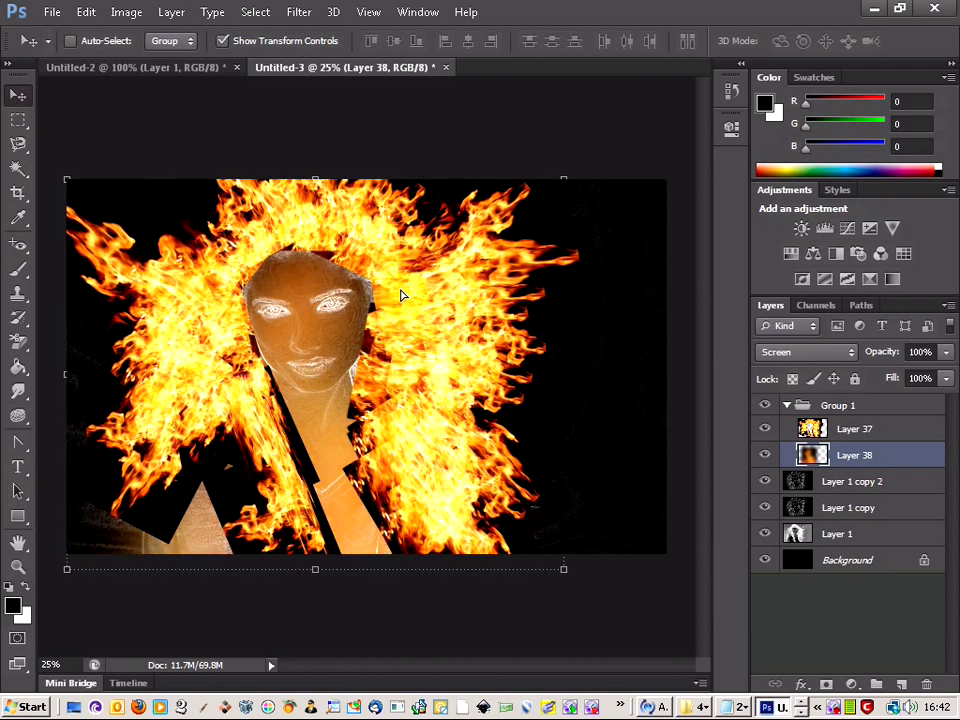
Nudge Layer 38 and apply a second, softer Gaussian Blur of about 49.7 pixels
drag(405, 291, 530, 378)
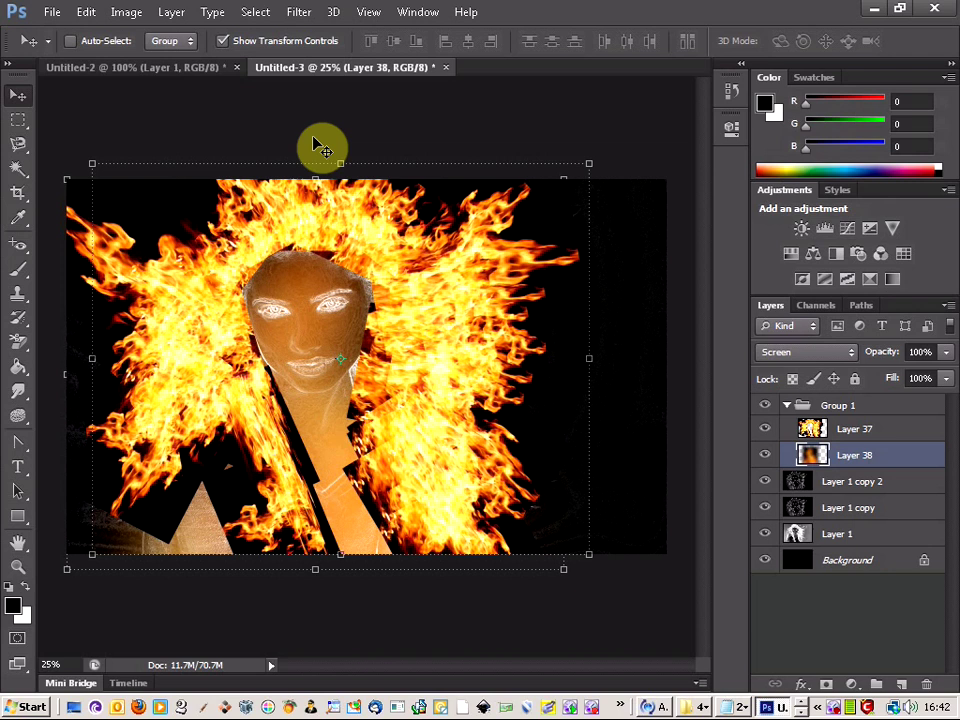
click(256, 13)
mouse_move(298, 13)
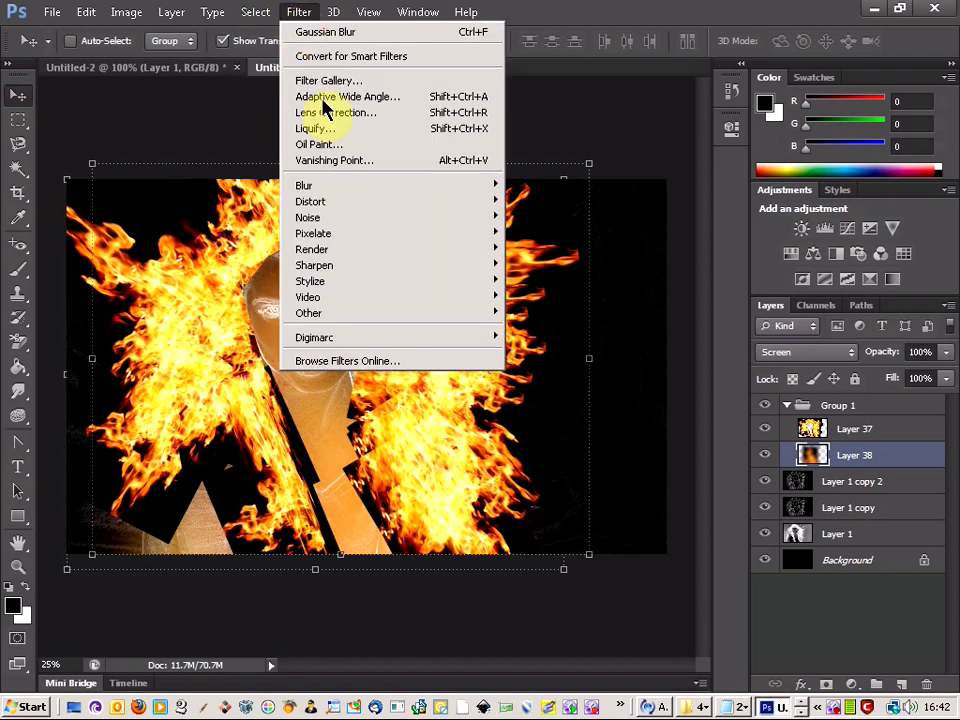
mouse_move(354, 186)
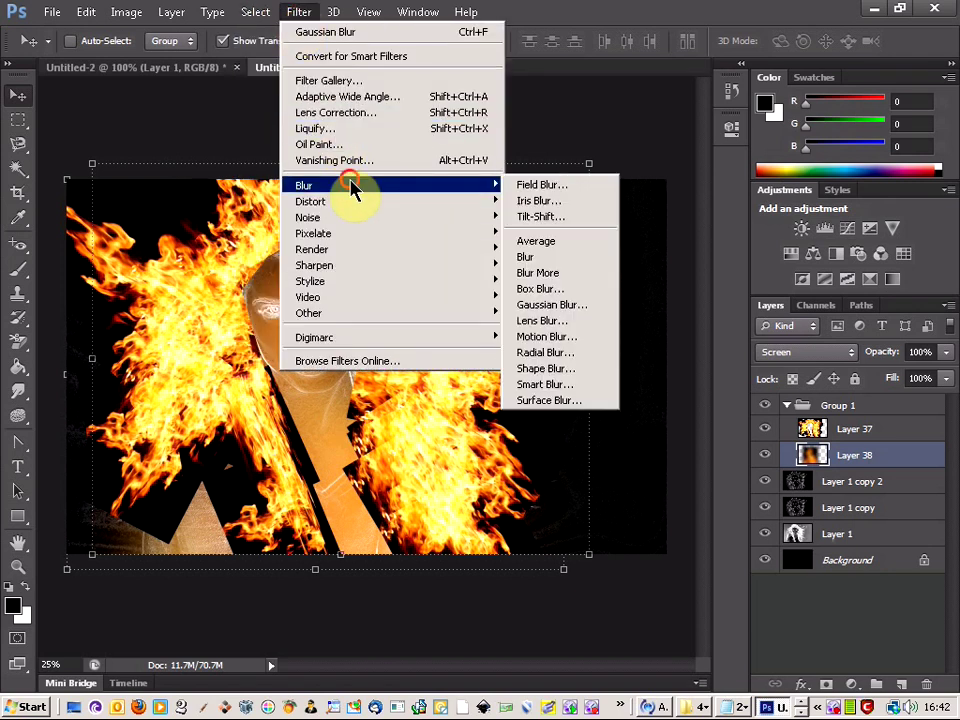
click(578, 308)
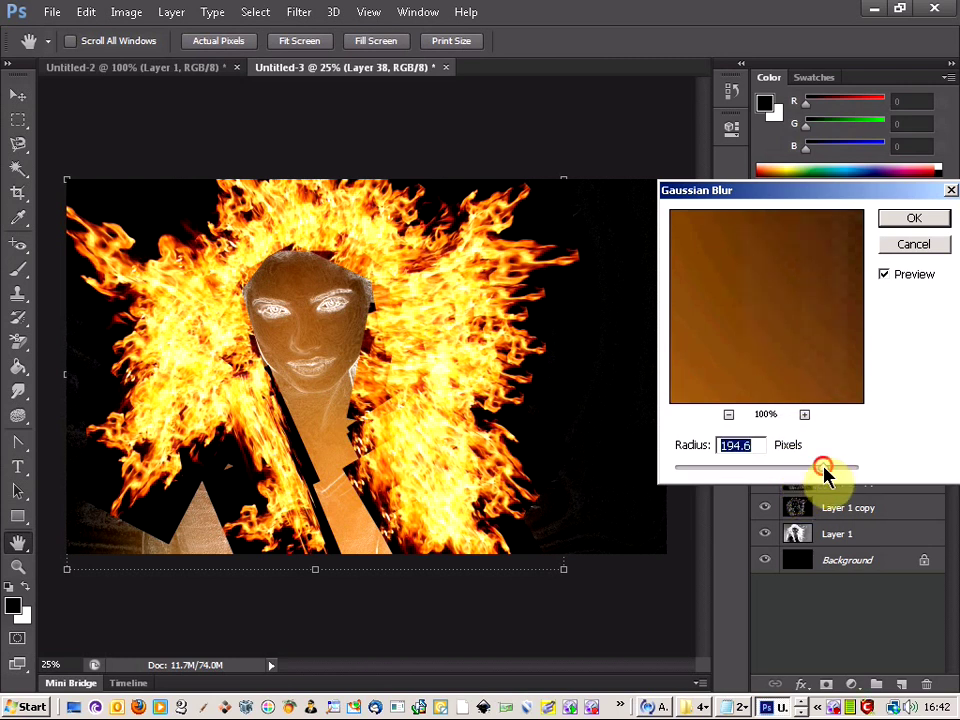
drag(824, 474, 786, 478)
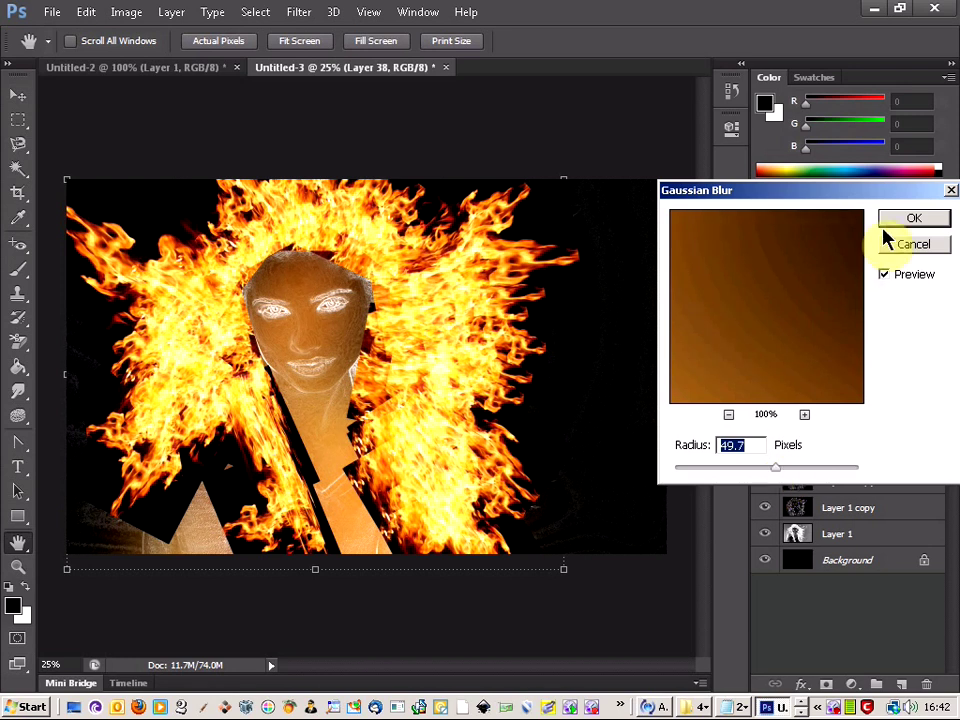
click(914, 222)
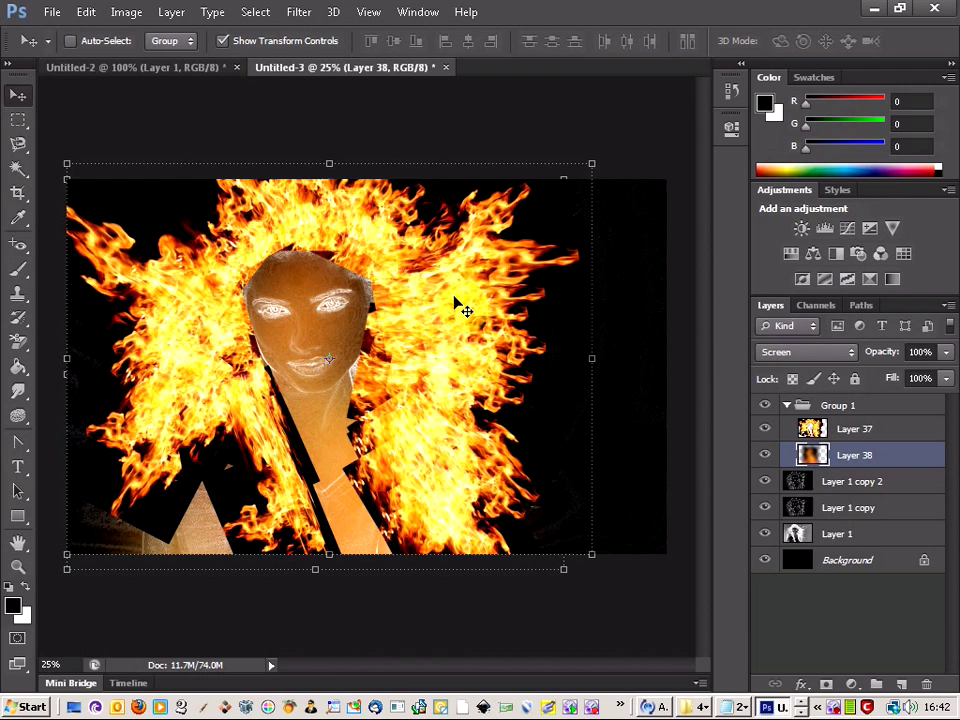
Set white as the foreground colour and choose the Background Eraser Tool
click(17, 122)
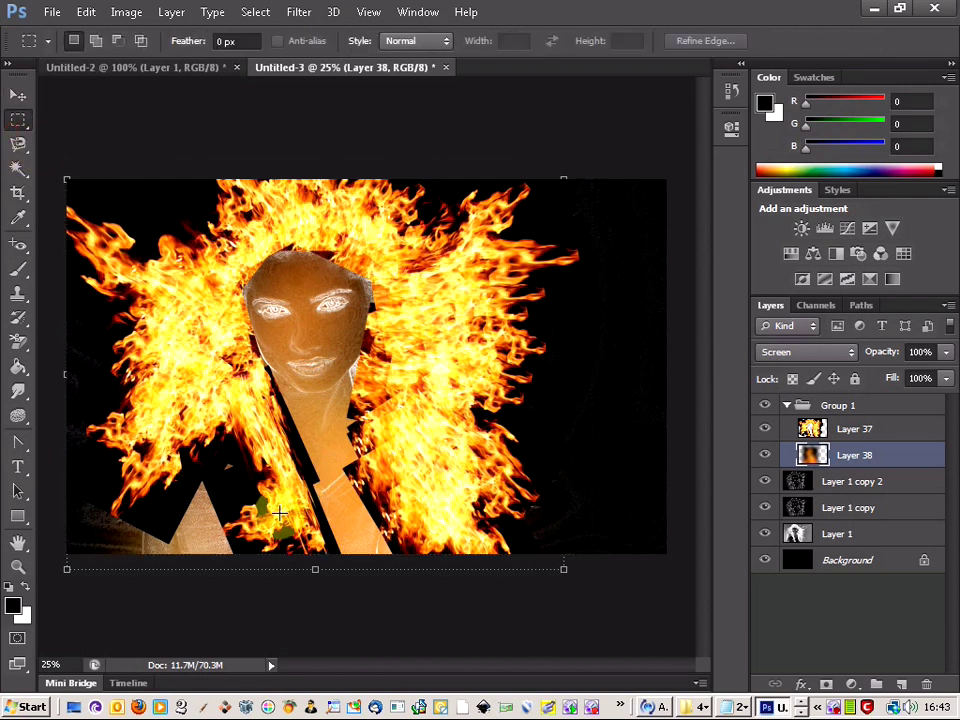
click(248, 511)
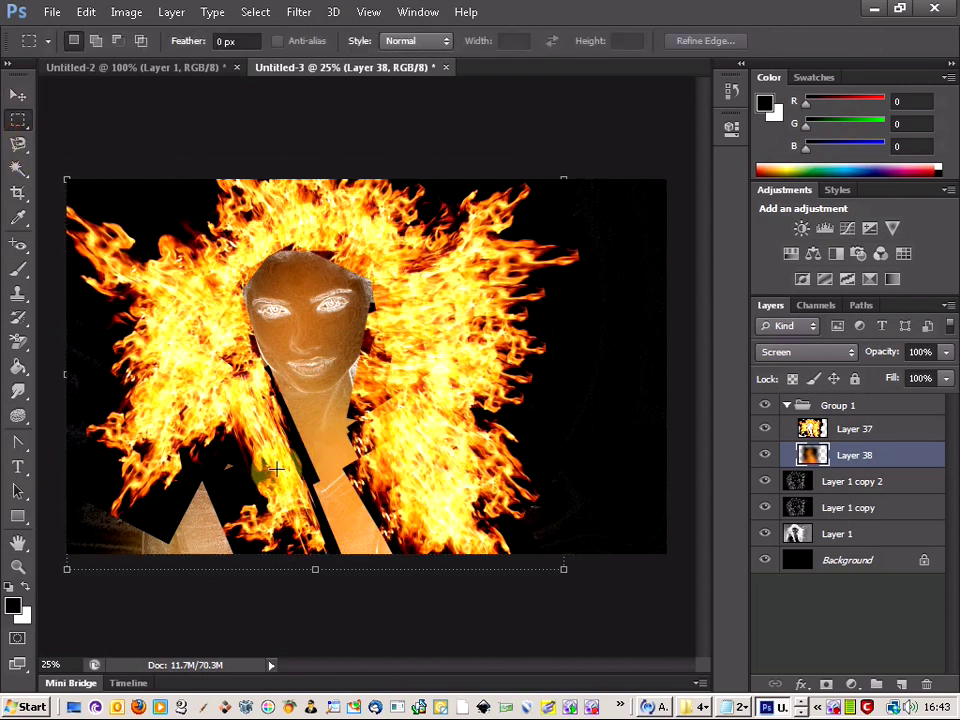
click(236, 493)
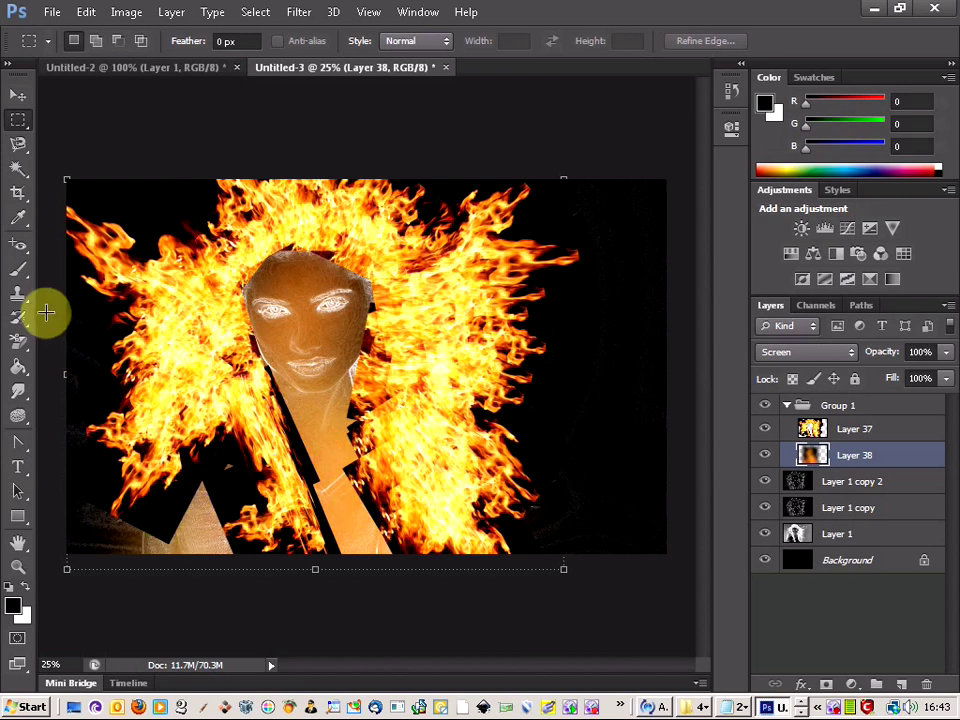
click(25, 588)
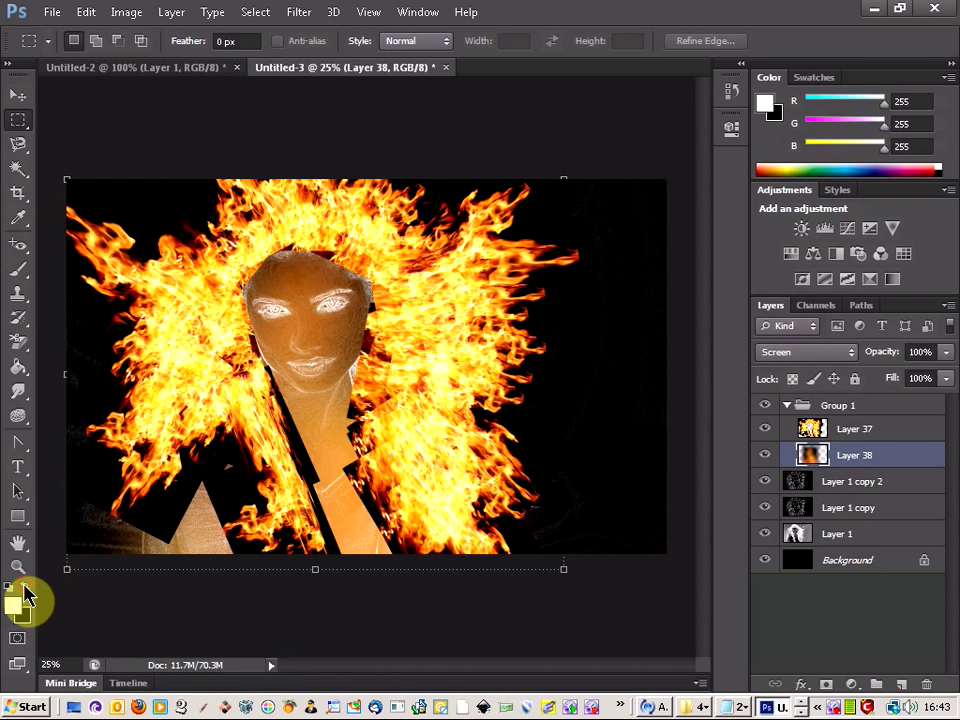
click(14, 342)
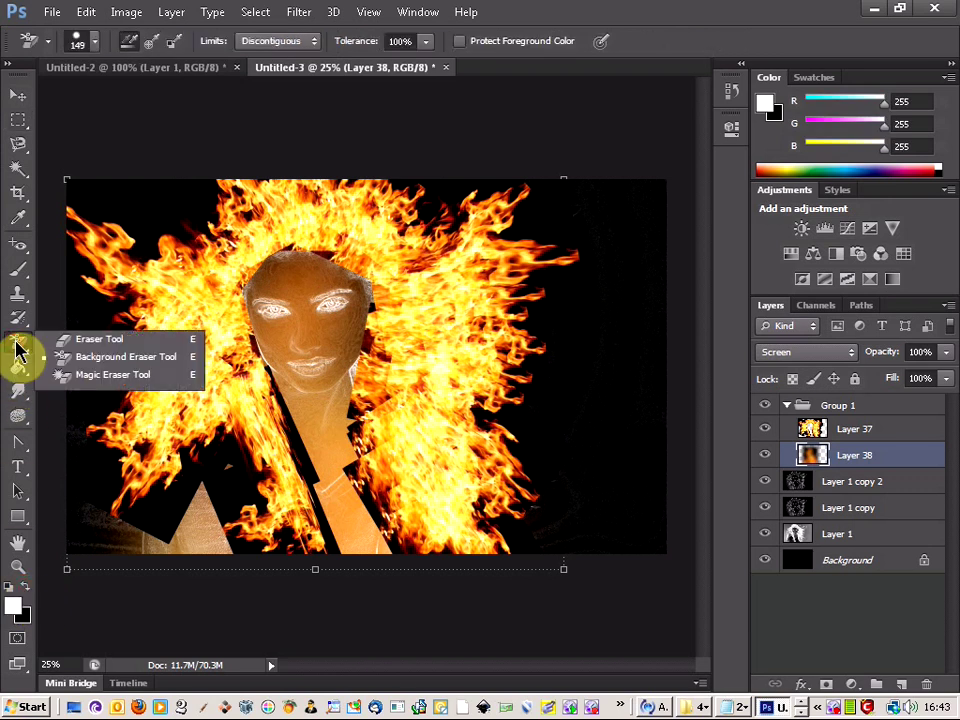
click(115, 357)
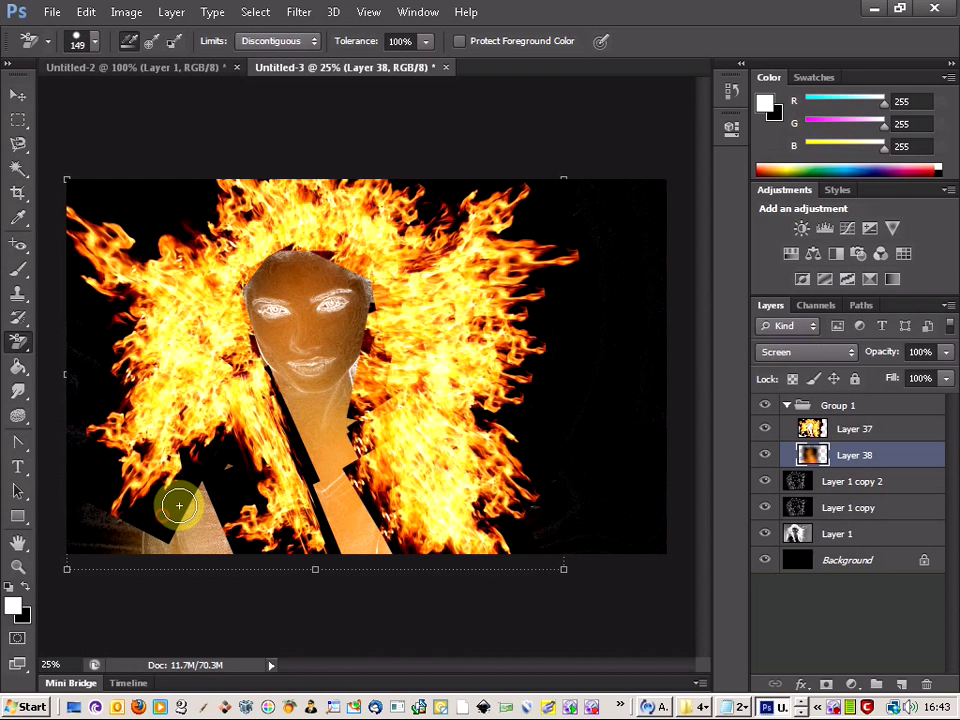
Erase the flames over the lower-left shoulder on Layer 37
click(889, 432)
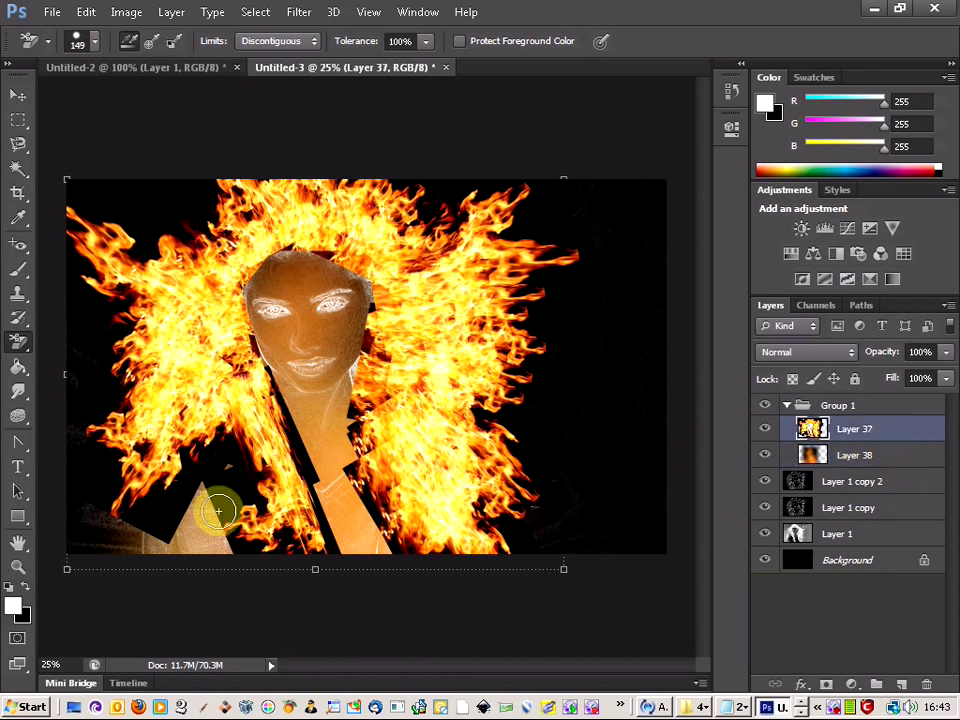
click(157, 515)
mouse_move(192, 480)
mouse_down()
mouse_move(154, 525)
mouse_move(208, 519)
mouse_up()
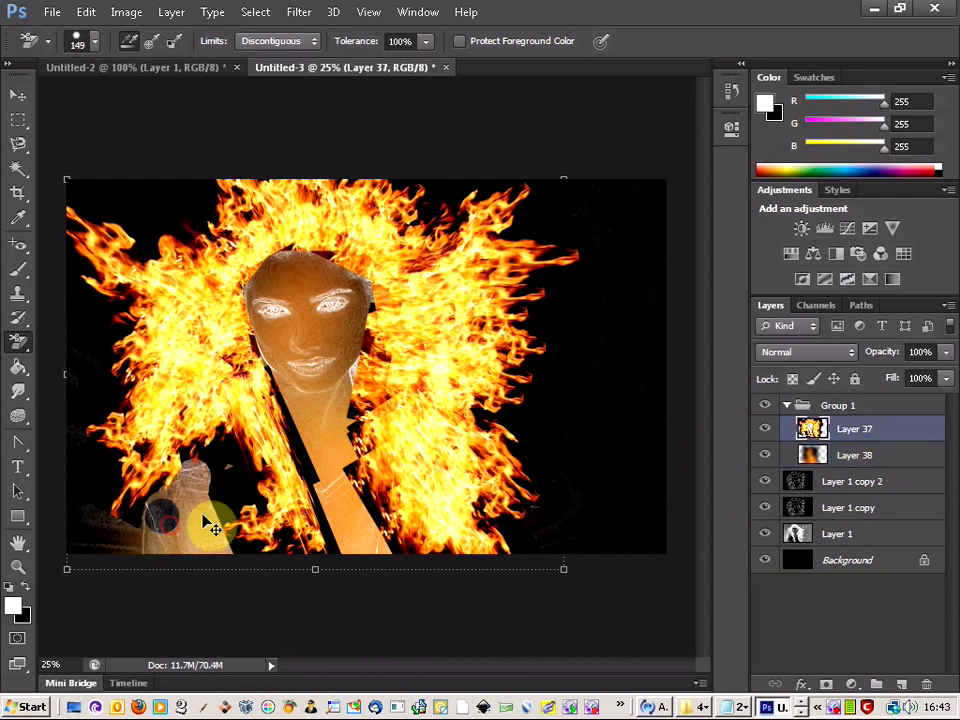
key(alt+bracketleft)
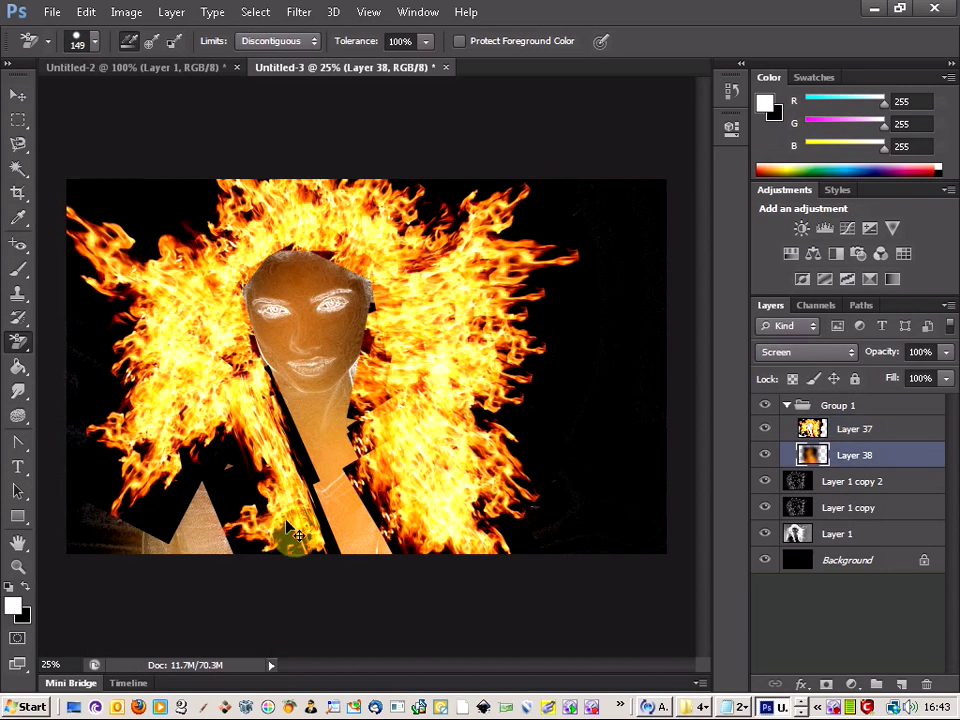
click(883, 431)
mouse_move(176, 519)
mouse_down()
mouse_move(184, 456)
mouse_move(195, 476)
mouse_move(223, 452)
mouse_move(245, 483)
mouse_move(219, 486)
mouse_move(216, 499)
mouse_move(231, 500)
mouse_move(208, 524)
mouse_move(232, 489)
mouse_move(140, 516)
mouse_move(156, 493)
mouse_move(143, 513)
mouse_move(118, 513)
mouse_move(102, 501)
mouse_move(106, 465)
mouse_move(89, 487)
mouse_move(87, 452)
mouse_move(91, 445)
mouse_move(105, 458)
mouse_move(97, 448)
mouse_move(118, 405)
mouse_move(96, 409)
mouse_move(95, 336)
mouse_move(63, 268)
mouse_move(83, 265)
mouse_move(101, 187)
mouse_move(133, 208)
mouse_move(147, 241)
mouse_move(150, 219)
mouse_move(182, 223)
mouse_move(201, 185)
mouse_move(105, 180)
mouse_move(193, 182)
mouse_up()
Erase Layer 37 flames at the top-right of the hair, right side, neck and chest
mouse_move(453, 186)
mouse_down()
mouse_move(410, 177)
mouse_move(482, 189)
mouse_move(530, 182)
mouse_move(535, 211)
mouse_move(526, 219)
mouse_move(583, 240)
mouse_move(594, 273)
mouse_move(556, 283)
mouse_move(566, 298)
mouse_move(538, 318)
mouse_move(563, 362)
mouse_move(531, 365)
mouse_move(547, 373)
mouse_move(547, 391)
mouse_move(517, 393)
mouse_move(536, 393)
mouse_move(531, 411)
mouse_move(507, 413)
mouse_move(536, 436)
mouse_move(539, 449)
mouse_move(523, 451)
mouse_move(538, 443)
mouse_move(521, 426)
mouse_move(546, 483)
mouse_move(513, 410)
mouse_move(551, 198)
mouse_up()
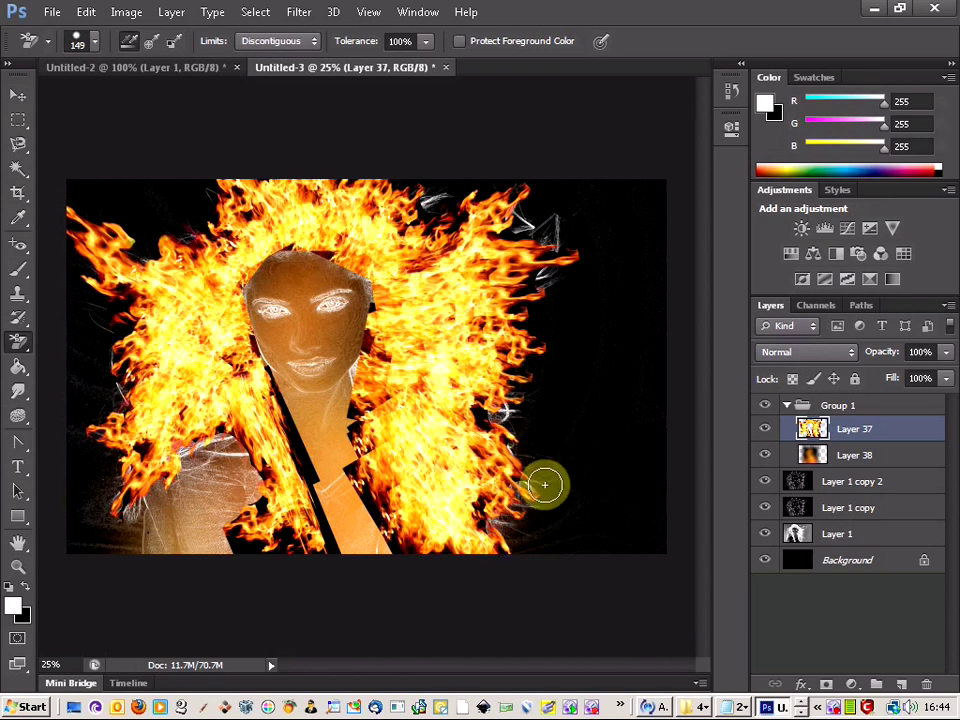
click(522, 427)
mouse_move(484, 416)
mouse_down()
mouse_move(538, 422)
mouse_move(530, 327)
mouse_move(536, 270)
mouse_move(540, 278)
mouse_move(532, 283)
mouse_move(468, 211)
mouse_move(423, 214)
mouse_move(396, 193)
mouse_move(231, 189)
mouse_move(190, 192)
mouse_move(147, 227)
mouse_move(150, 253)
mouse_move(113, 307)
mouse_move(125, 330)
mouse_move(111, 377)
mouse_move(118, 386)
mouse_move(124, 367)
mouse_move(100, 417)
mouse_move(129, 453)
mouse_move(150, 443)
mouse_move(246, 506)
mouse_move(229, 527)
mouse_move(240, 545)
mouse_move(258, 545)
mouse_move(261, 505)
mouse_move(292, 572)
mouse_move(298, 555)
mouse_move(279, 549)
mouse_move(286, 533)
mouse_move(292, 561)
mouse_move(304, 547)
mouse_move(345, 546)
mouse_move(325, 517)
mouse_up()
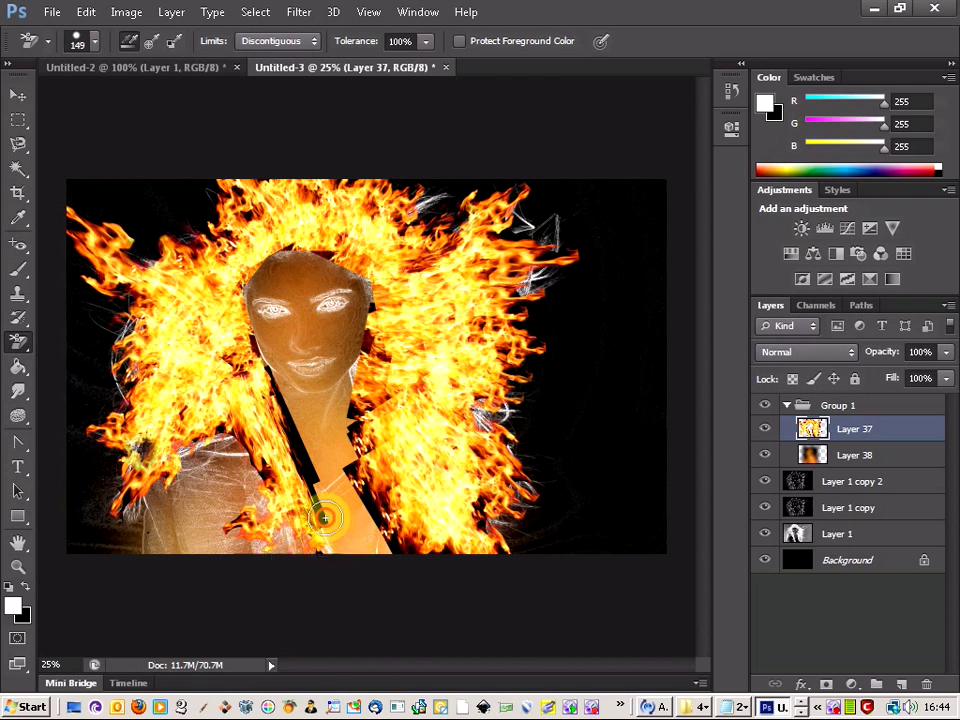
drag(310, 467, 299, 441)
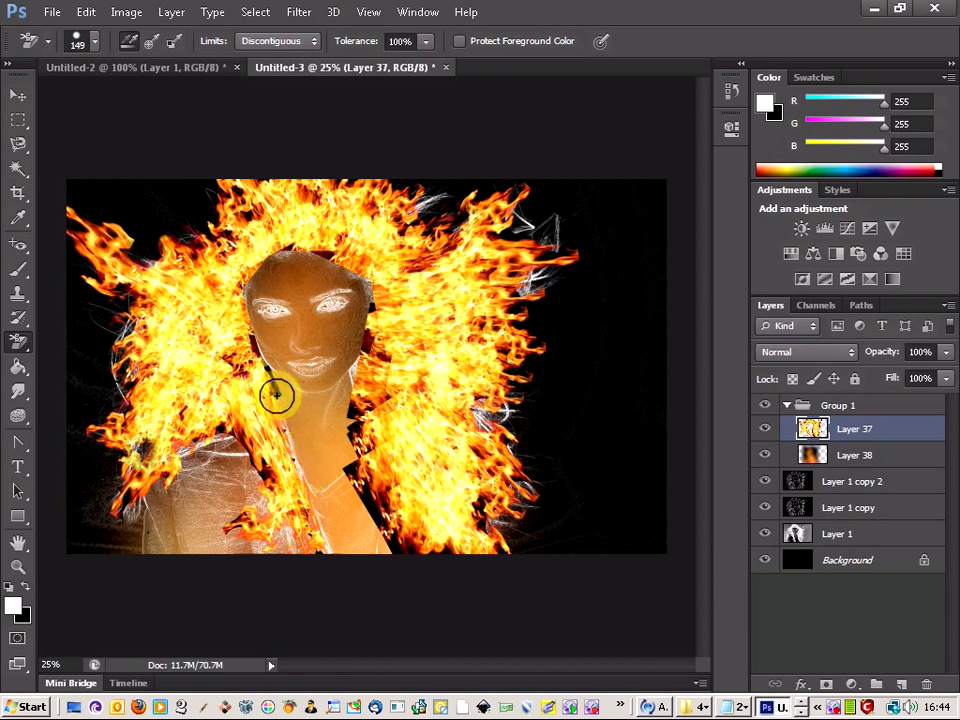
mouse_move(275, 388)
mouse_down()
mouse_move(260, 354)
mouse_move(342, 447)
mouse_move(347, 469)
mouse_move(352, 406)
mouse_up()
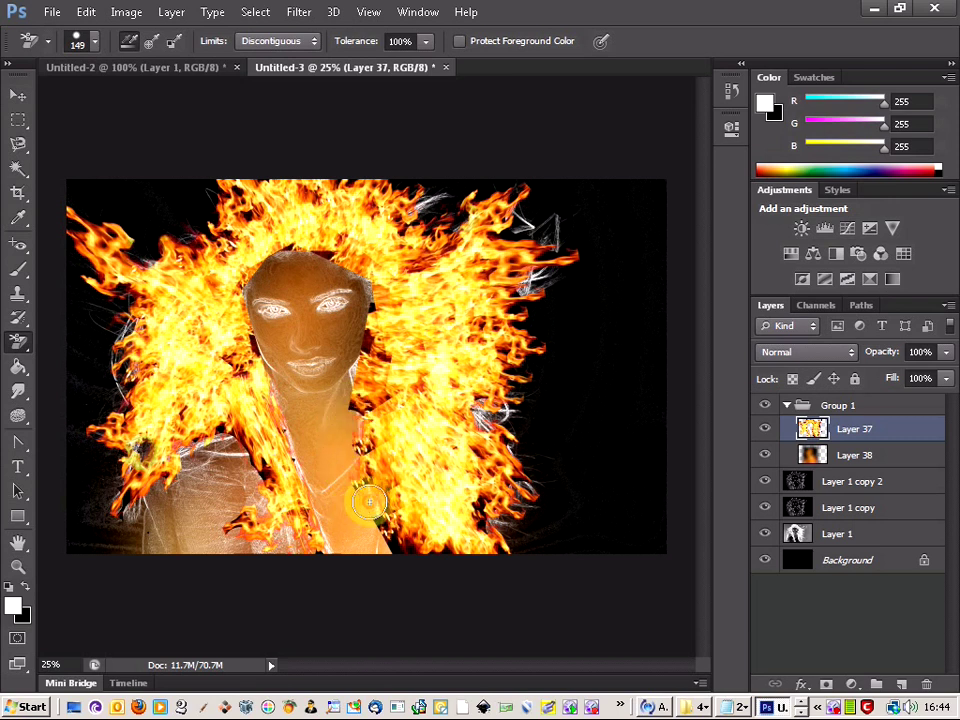
mouse_move(380, 538)
mouse_down()
mouse_move(410, 549)
mouse_move(353, 437)
mouse_move(336, 353)
mouse_move(343, 422)
mouse_move(329, 302)
mouse_move(351, 372)
mouse_move(347, 408)
mouse_move(349, 347)
mouse_up()
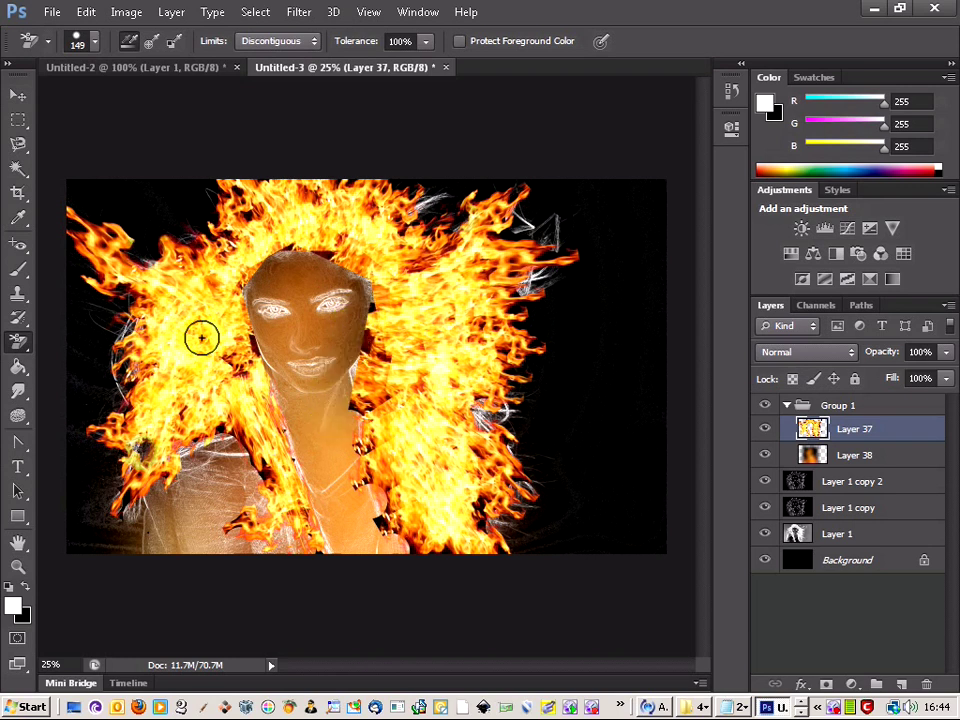
With a smaller Eraser brush, clear flame edges along the face's left side and top hairline
right_click(19, 344)
click(95, 336)
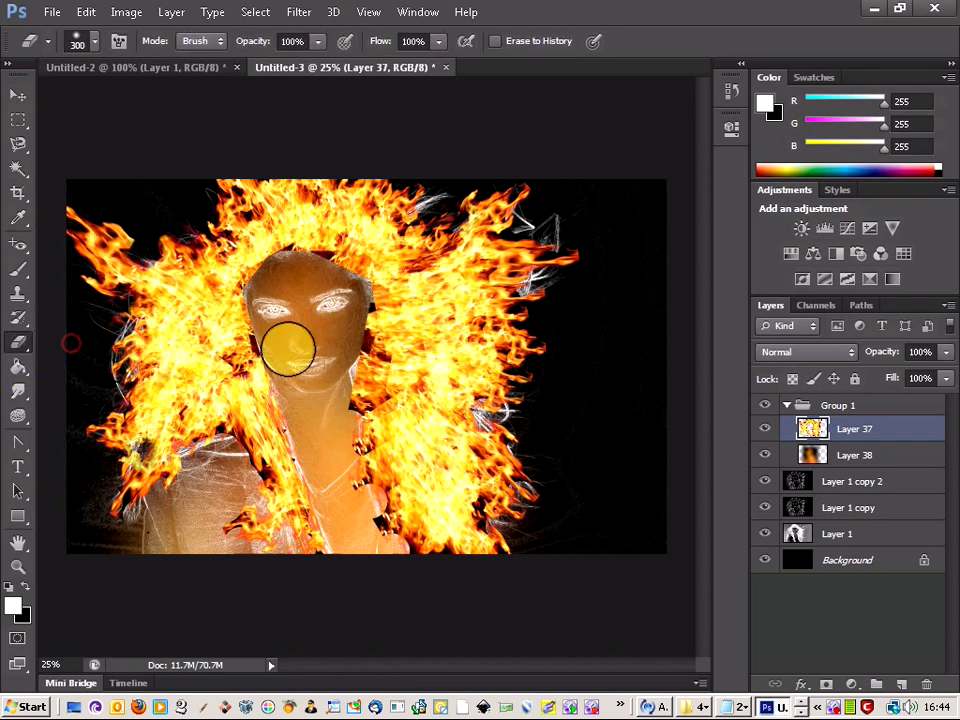
scroll(299, 345, up, 1)
scroll(299, 345, up, 2)
scroll(285, 355, up, 1)
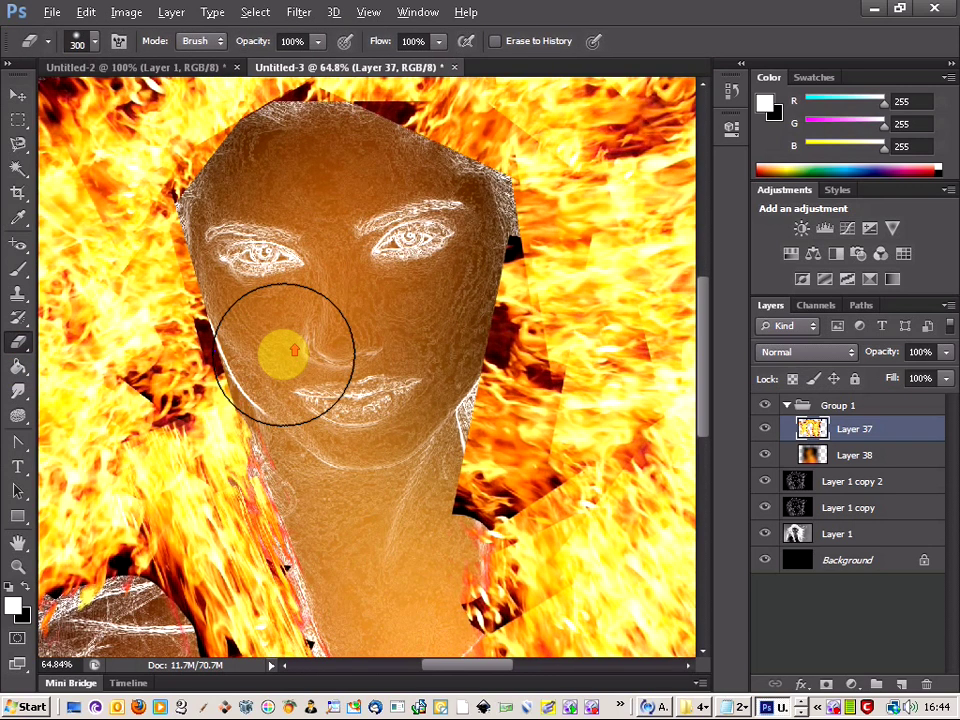
key(bracketleft)
key(bracketleft)
key(bracketleft)
key(bracketleft)
key(bracketleft)
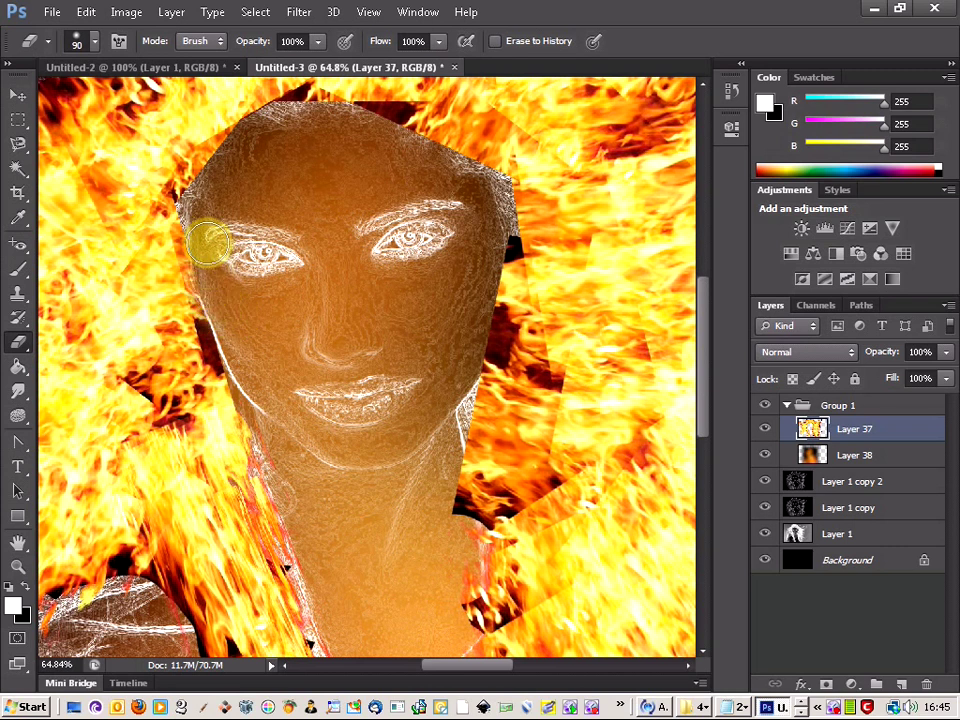
mouse_move(217, 295)
mouse_down()
mouse_move(218, 153)
mouse_move(268, 122)
mouse_move(305, 116)
mouse_move(254, 117)
mouse_move(236, 129)
mouse_move(227, 200)
mouse_up()
scroll(306, 199, up, 3)
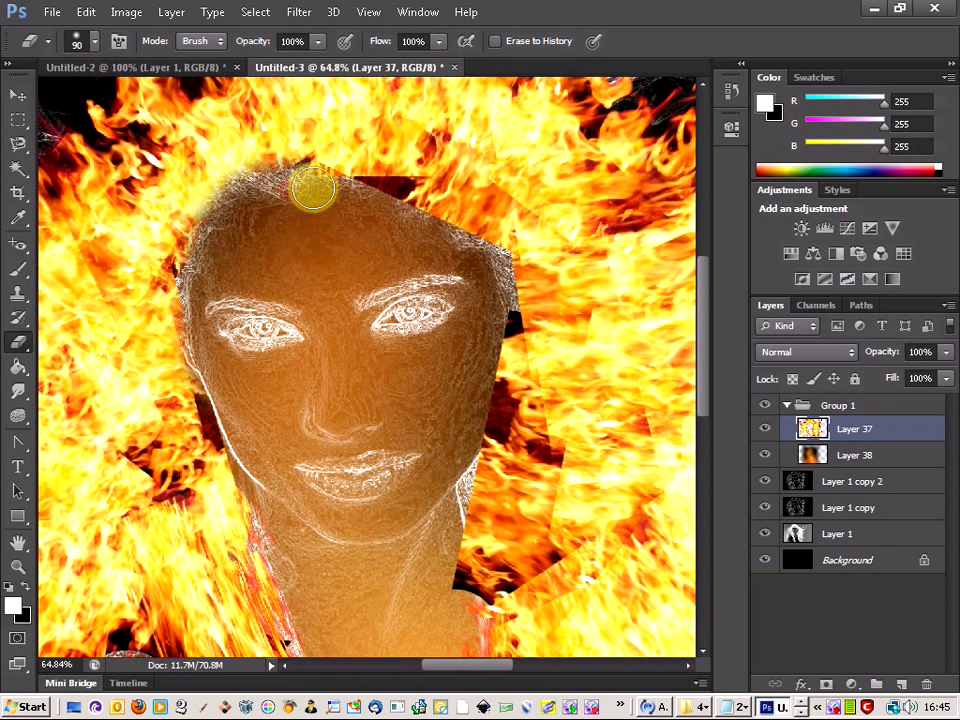
mouse_move(371, 196)
mouse_down()
mouse_move(423, 246)
mouse_move(374, 200)
mouse_move(451, 216)
mouse_up()
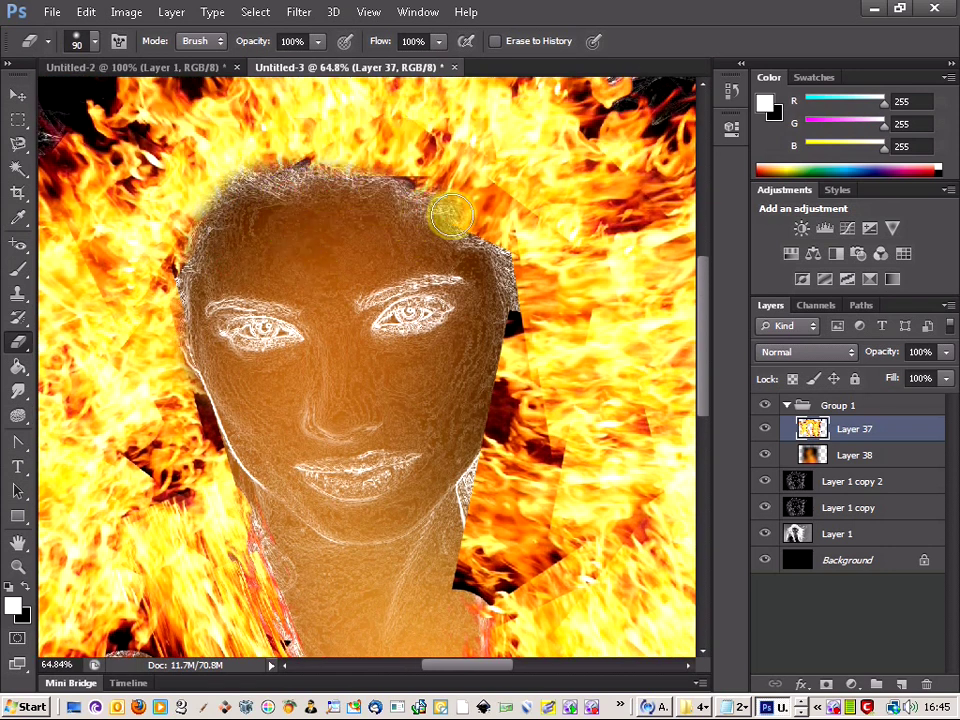
mouse_move(468, 262)
mouse_down()
mouse_move(426, 210)
mouse_move(374, 193)
mouse_move(310, 189)
mouse_move(291, 207)
mouse_move(310, 194)
mouse_move(369, 192)
mouse_move(449, 216)
mouse_move(478, 242)
mouse_move(500, 340)
mouse_move(479, 420)
mouse_move(457, 444)
mouse_move(481, 423)
mouse_move(441, 484)
mouse_up()
Erase the dark flame edges along the neck and the mesh beside it
scroll(444, 480, down, 5)
mouse_move(451, 393)
mouse_down()
mouse_move(439, 365)
mouse_move(455, 447)
mouse_move(445, 374)
mouse_move(465, 450)
mouse_move(449, 389)
mouse_move(480, 636)
mouse_up()
scroll(480, 636, down, 5)
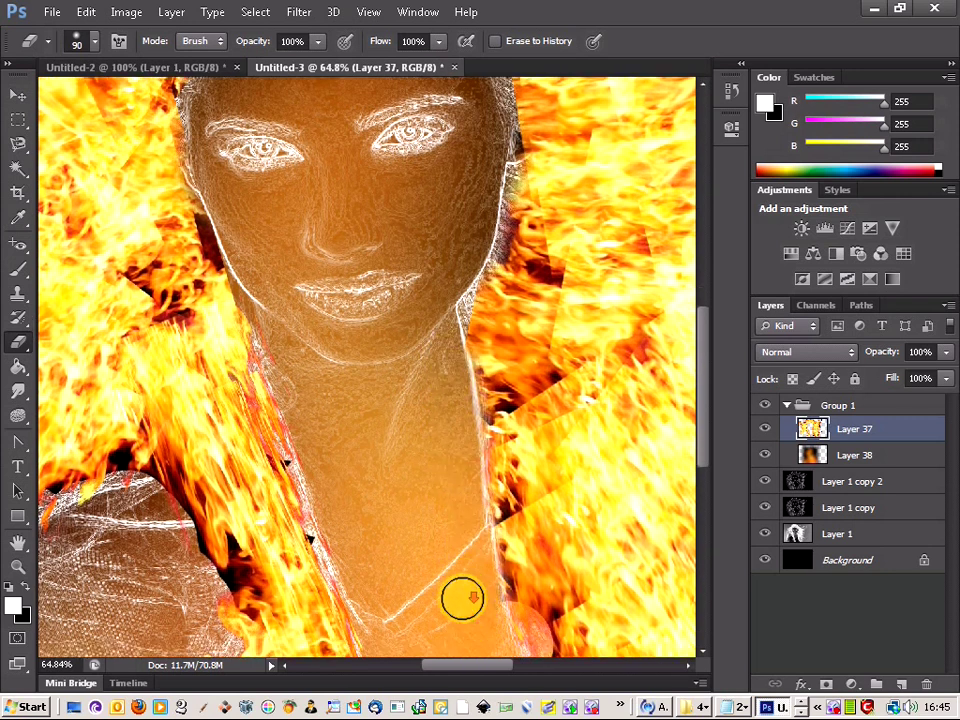
mouse_move(480, 449)
mouse_down()
mouse_move(510, 468)
mouse_move(544, 533)
mouse_move(510, 462)
mouse_move(533, 510)
mouse_move(514, 467)
mouse_move(518, 450)
mouse_move(528, 480)
mouse_move(529, 404)
mouse_move(481, 348)
mouse_move(549, 456)
mouse_move(561, 540)
mouse_move(563, 510)
mouse_move(625, 567)
mouse_move(599, 550)
mouse_move(376, 562)
mouse_move(229, 488)
mouse_move(211, 353)
mouse_move(181, 462)
mouse_move(148, 476)
mouse_up()
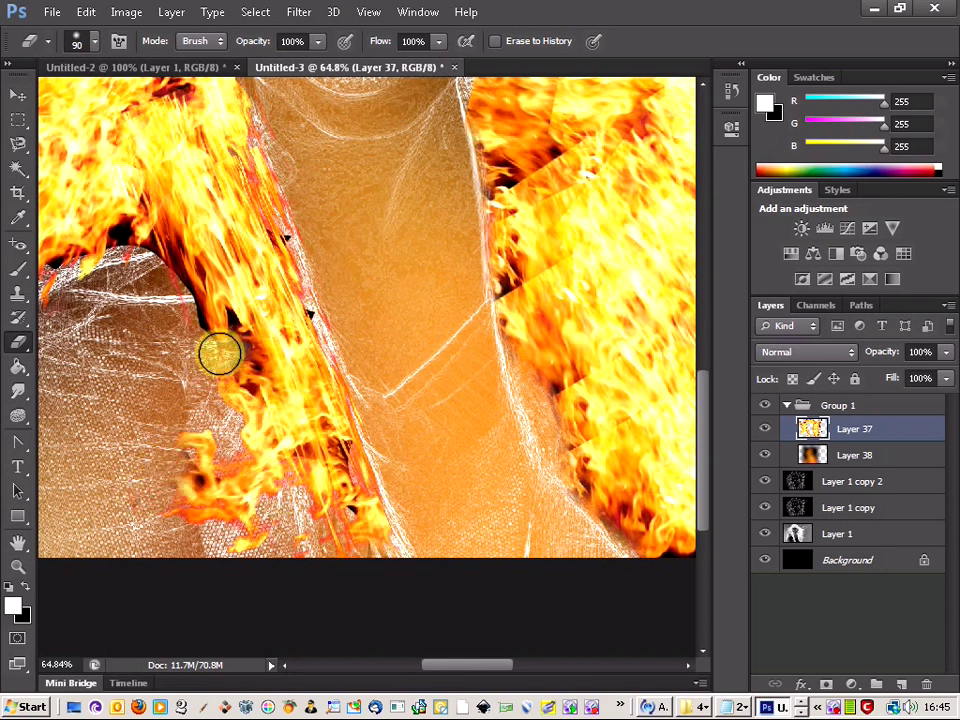
mouse_move(220, 352)
mouse_down()
mouse_move(199, 321)
mouse_move(146, 347)
mouse_move(150, 261)
mouse_move(118, 237)
mouse_move(198, 311)
mouse_up()
scroll(231, 317, up, 10)
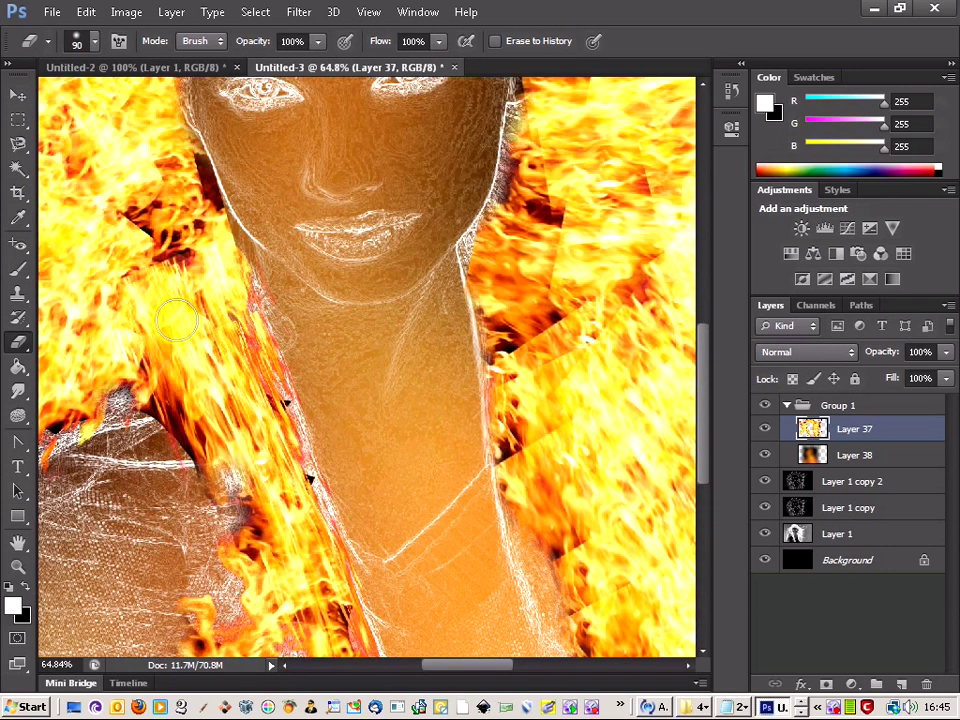
scroll(166, 337, up, 2)
scroll(166, 335, down, 3)
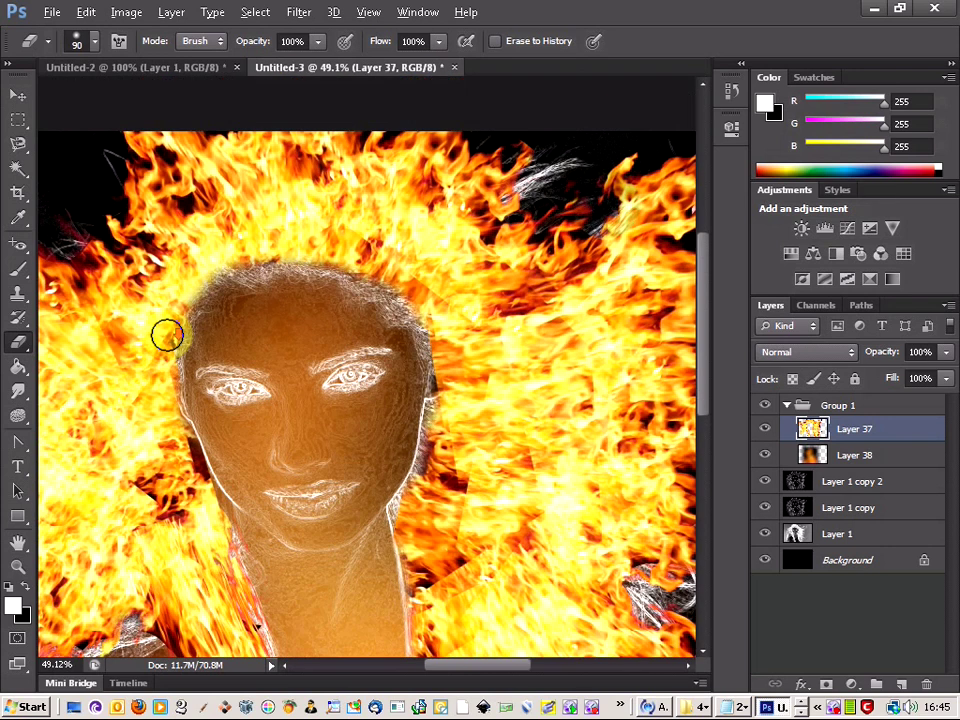
scroll(166, 340, down, 4)
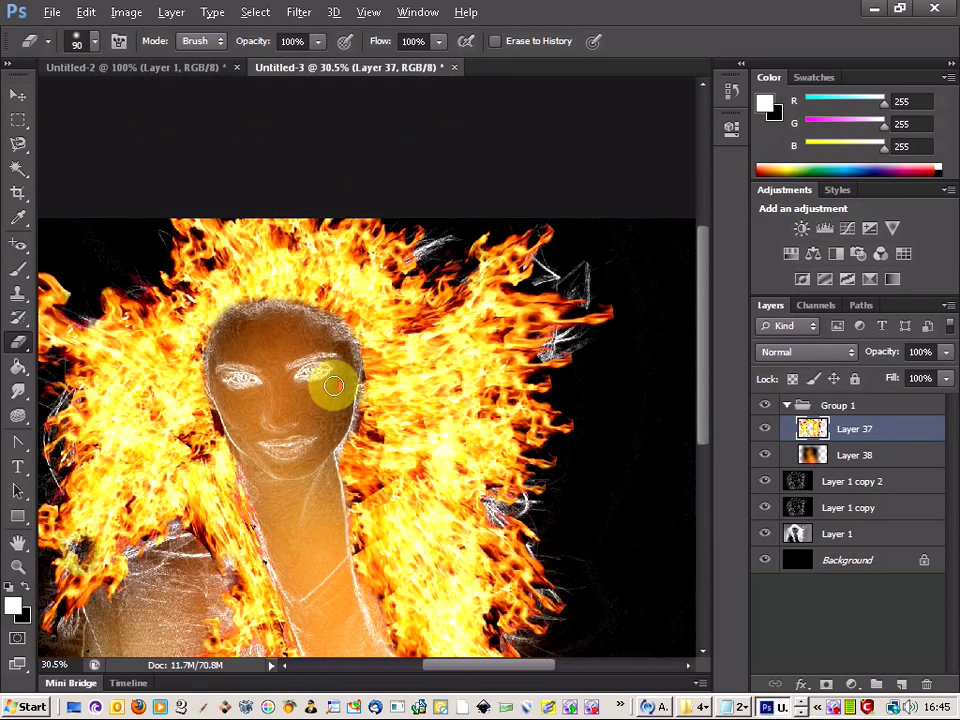
scroll(340, 413, up, 1)
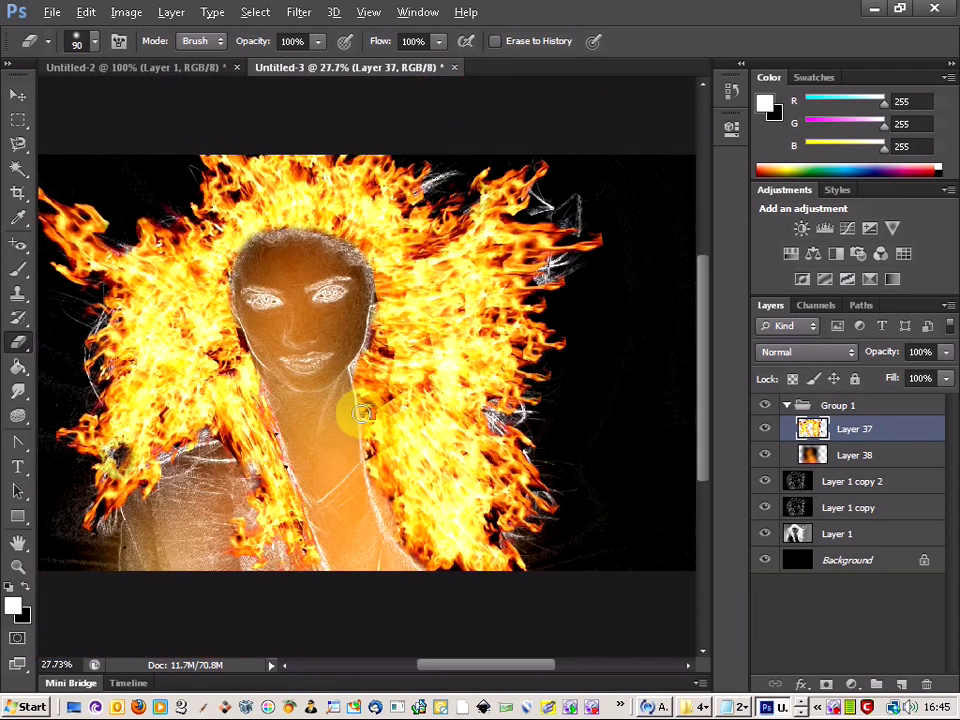
scroll(354, 407, down, 1)
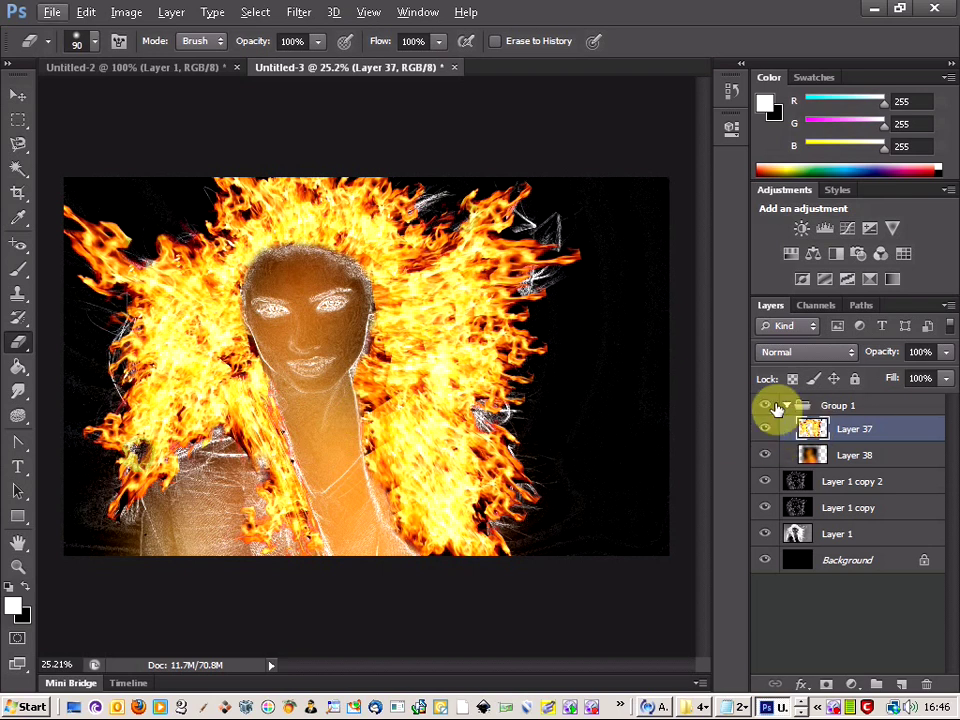
scroll(360, 390, up, 3)
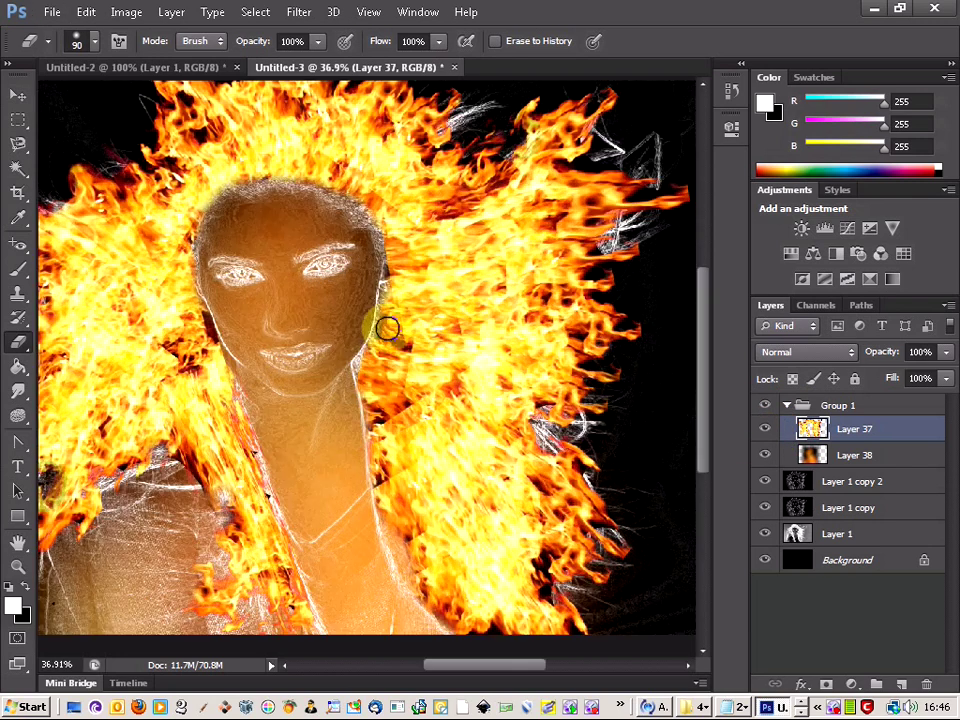
scroll(365, 352, up, 2)
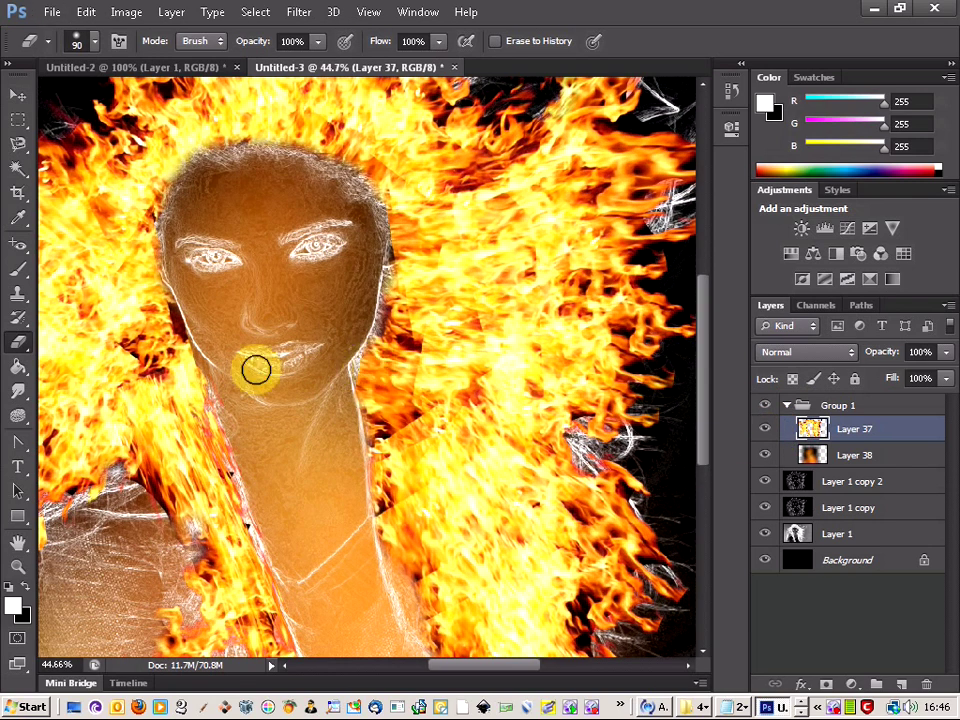
Smudge the flames beside the right jaw at 22% strength and reduce the brush size
click(17, 393)
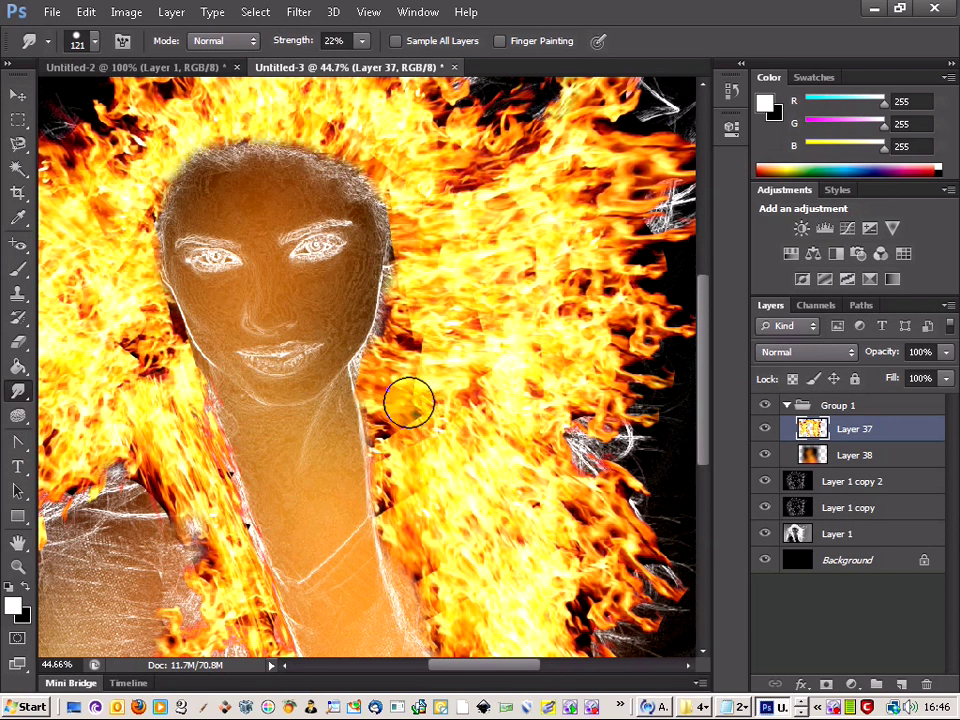
mouse_move(409, 402)
mouse_down()
mouse_move(420, 396)
mouse_move(394, 216)
mouse_move(422, 330)
mouse_up()
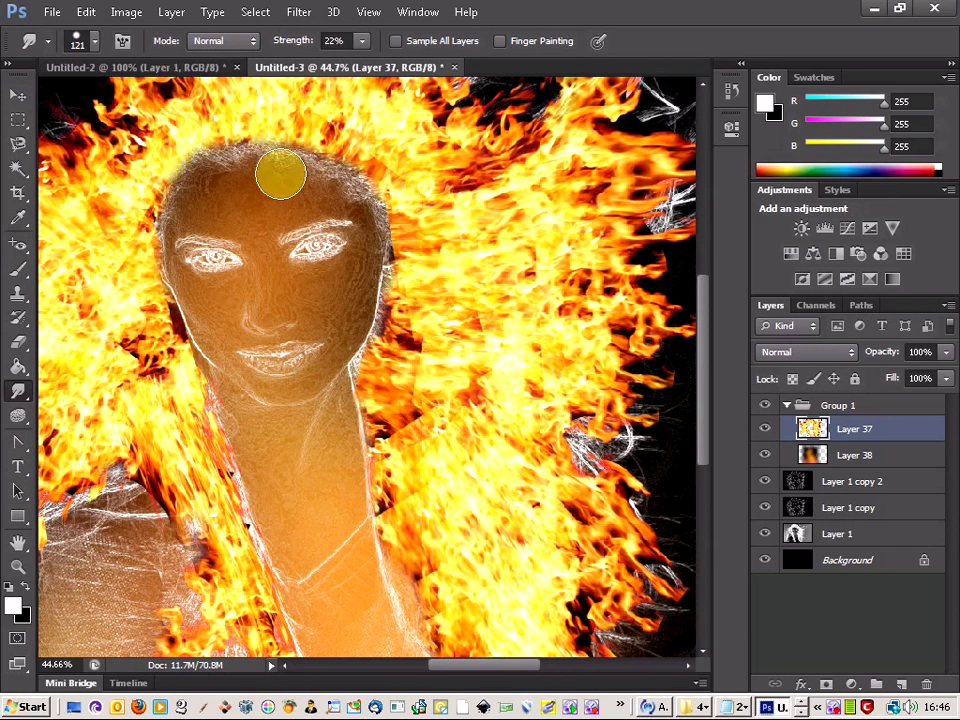
key(bracketleft)
key(bracketleft)
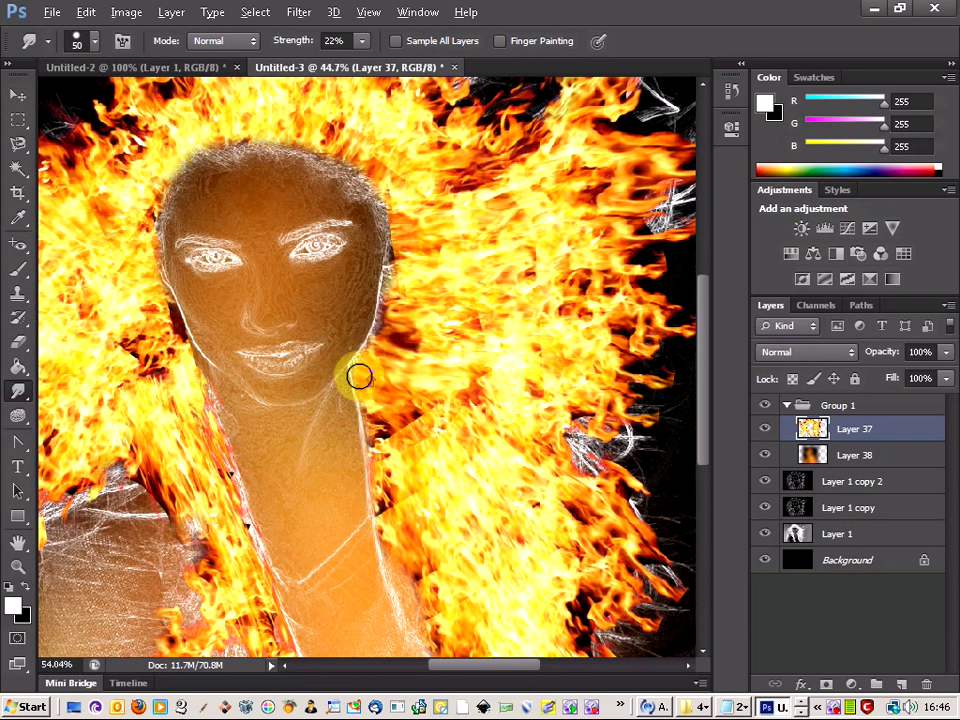
scroll(359, 375, up, 4)
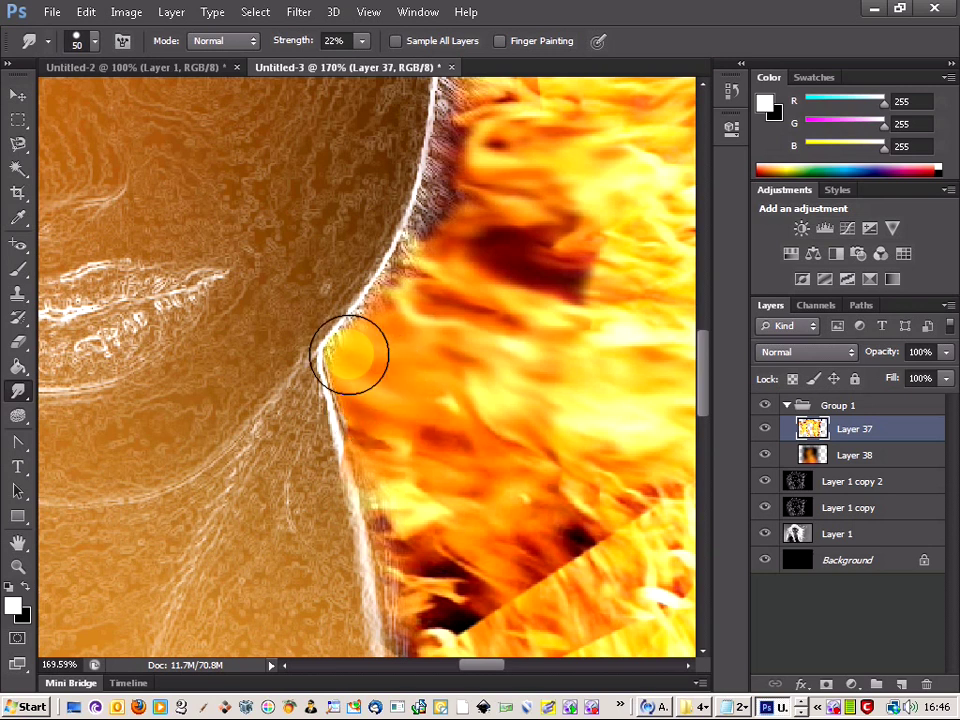
Smudge fire along the face's white edge at the jaw, eye and brow
mouse_move(361, 337)
mouse_down()
mouse_move(405, 324)
mouse_move(388, 288)
mouse_move(480, 277)
mouse_move(406, 238)
mouse_move(498, 262)
mouse_move(437, 199)
mouse_move(463, 255)
mouse_up()
scroll(475, 265, up, 5)
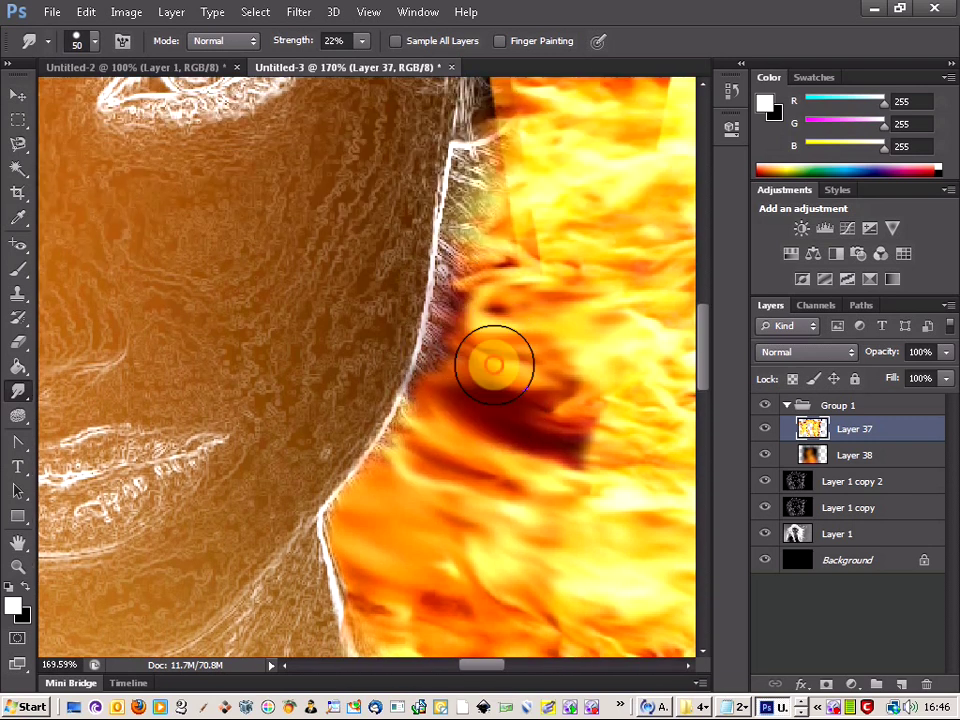
mouse_move(493, 364)
mouse_down()
mouse_move(435, 343)
mouse_move(508, 312)
mouse_move(450, 300)
mouse_move(540, 272)
mouse_move(472, 262)
mouse_move(540, 223)
mouse_move(461, 207)
mouse_move(540, 281)
mouse_move(475, 278)
mouse_move(508, 261)
mouse_up()
scroll(461, 207, up, 3)
scroll(515, 300, up, 7)
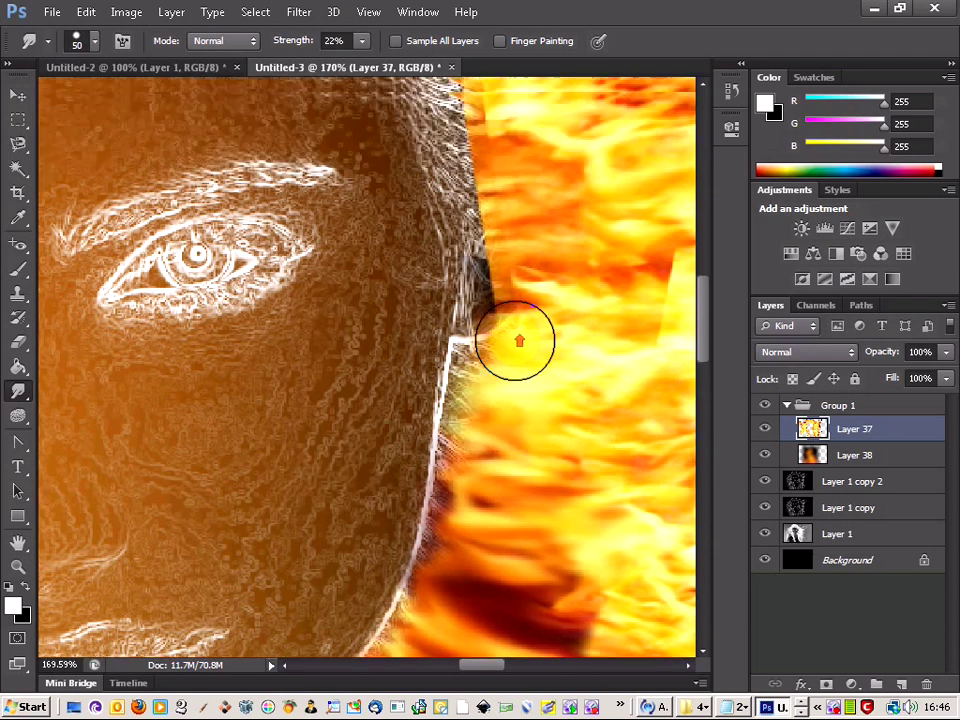
mouse_move(514, 343)
mouse_down()
mouse_move(505, 318)
mouse_move(448, 313)
mouse_move(437, 294)
mouse_move(463, 246)
mouse_move(403, 251)
mouse_up()
scroll(495, 298, up, 3)
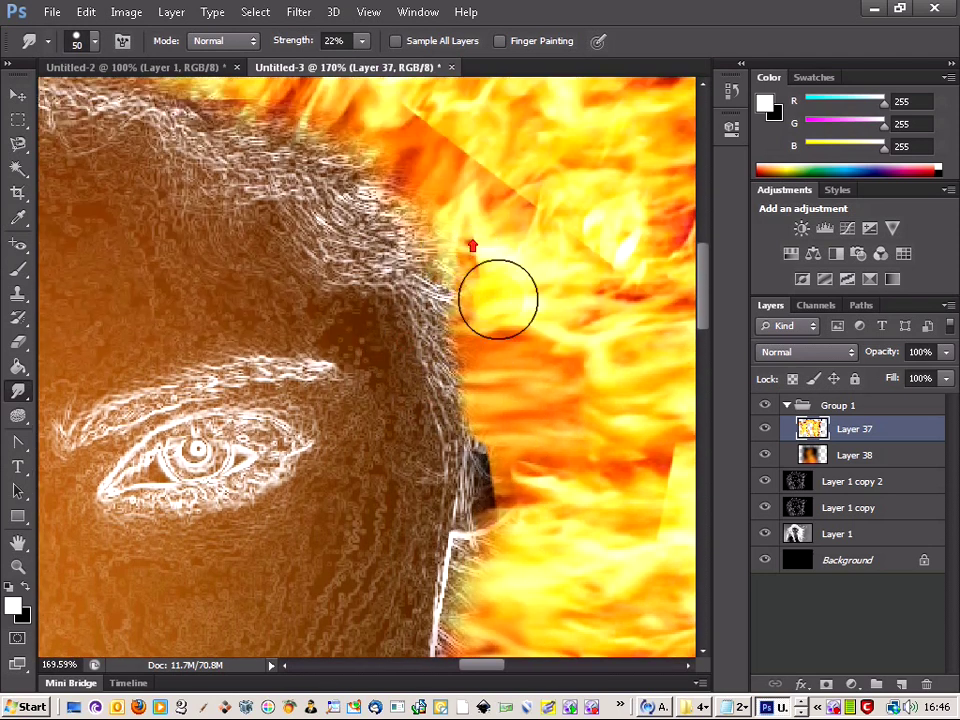
mouse_move(461, 289)
mouse_down()
mouse_move(415, 311)
mouse_move(404, 259)
mouse_move(450, 188)
mouse_move(392, 231)
mouse_move(337, 243)
mouse_move(371, 142)
mouse_move(381, 144)
mouse_move(358, 203)
mouse_move(334, 234)
mouse_move(543, 172)
mouse_move(386, 214)
mouse_move(573, 211)
mouse_move(430, 226)
mouse_move(432, 153)
mouse_move(348, 173)
mouse_up()
scroll(348, 180, up, 4)
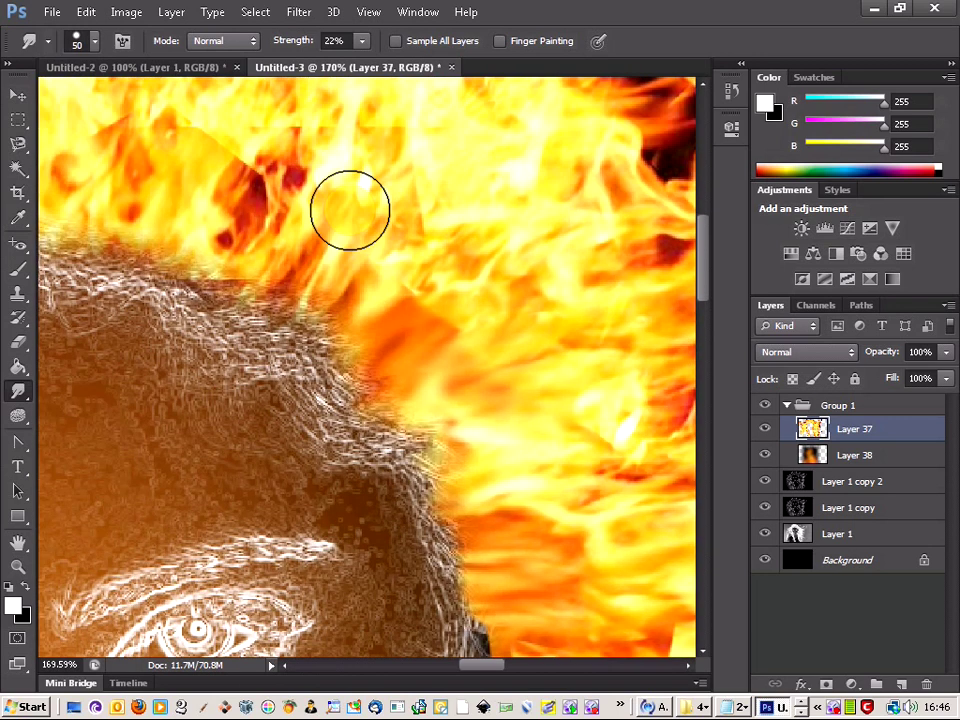
Smudge the yellow fire over the hair edge and along the top hairline
mouse_move(368, 317)
mouse_down()
mouse_move(315, 379)
mouse_move(267, 308)
mouse_move(246, 357)
mouse_move(341, 305)
mouse_move(254, 352)
mouse_move(246, 343)
mouse_move(285, 217)
mouse_move(279, 270)
mouse_move(249, 333)
mouse_move(222, 337)
mouse_move(351, 298)
mouse_move(318, 330)
mouse_move(200, 348)
mouse_move(426, 354)
mouse_move(360, 394)
mouse_move(271, 402)
mouse_move(457, 419)
mouse_move(356, 422)
mouse_move(320, 407)
mouse_move(481, 447)
mouse_move(488, 432)
mouse_move(472, 368)
mouse_move(453, 402)
mouse_move(351, 421)
mouse_move(324, 412)
mouse_move(451, 434)
mouse_move(478, 508)
mouse_move(555, 588)
mouse_move(467, 569)
mouse_move(436, 529)
mouse_move(390, 389)
mouse_move(590, 627)
mouse_move(465, 544)
mouse_move(416, 481)
mouse_move(433, 474)
mouse_move(427, 388)
mouse_move(442, 321)
mouse_move(425, 388)
mouse_move(387, 429)
mouse_move(357, 443)
mouse_move(481, 389)
mouse_move(491, 381)
mouse_move(404, 426)
mouse_move(300, 422)
mouse_up()
scroll(233, 277, up, 2)
mouse_move(233, 277)
mouse_down()
mouse_move(214, 343)
mouse_move(171, 375)
mouse_move(166, 268)
mouse_up()
drag(477, 677, 440, 676)
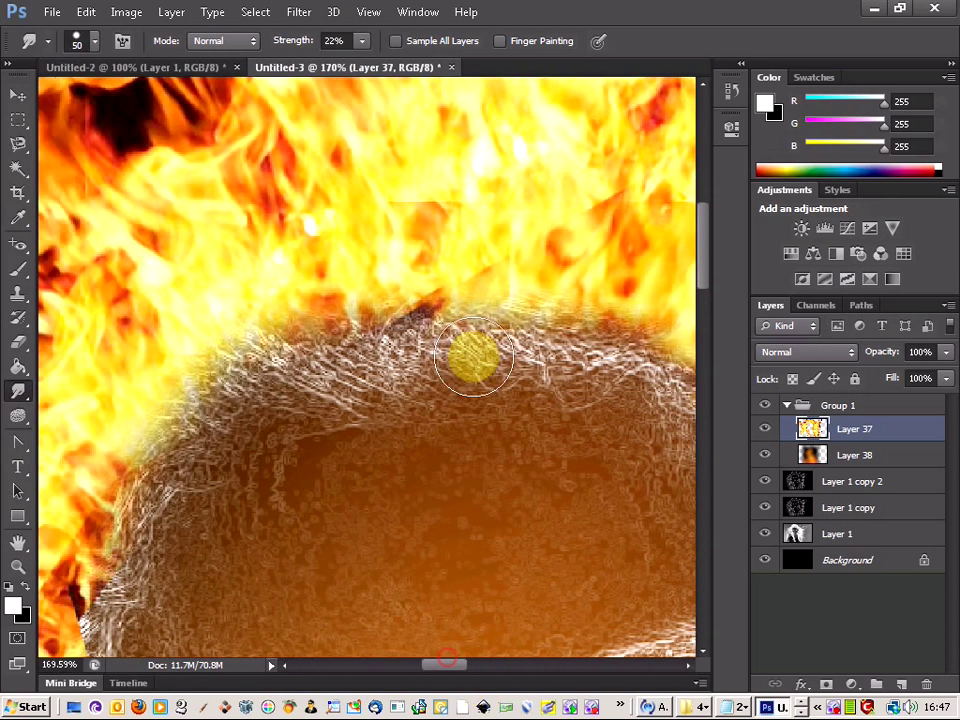
drag(471, 360, 606, 214)
click(600, 355)
mouse_move(600, 355)
mouse_down()
mouse_move(443, 193)
mouse_move(553, 347)
mouse_move(399, 163)
mouse_move(457, 251)
mouse_move(491, 356)
mouse_move(420, 336)
mouse_move(347, 238)
mouse_move(373, 370)
mouse_move(287, 304)
mouse_move(241, 311)
mouse_move(317, 407)
mouse_move(262, 345)
mouse_move(306, 377)
mouse_move(243, 333)
mouse_move(356, 396)
mouse_move(309, 306)
mouse_move(394, 349)
mouse_move(356, 416)
mouse_move(250, 370)
mouse_up()
mouse_move(193, 348)
mouse_down()
mouse_move(180, 377)
mouse_move(184, 418)
mouse_move(238, 274)
mouse_up()
mouse_move(388, 251)
mouse_down()
mouse_move(437, 257)
mouse_move(529, 339)
mouse_move(531, 369)
mouse_move(596, 241)
mouse_move(600, 379)
mouse_move(429, 258)
mouse_move(396, 171)
mouse_move(253, 156)
mouse_up()
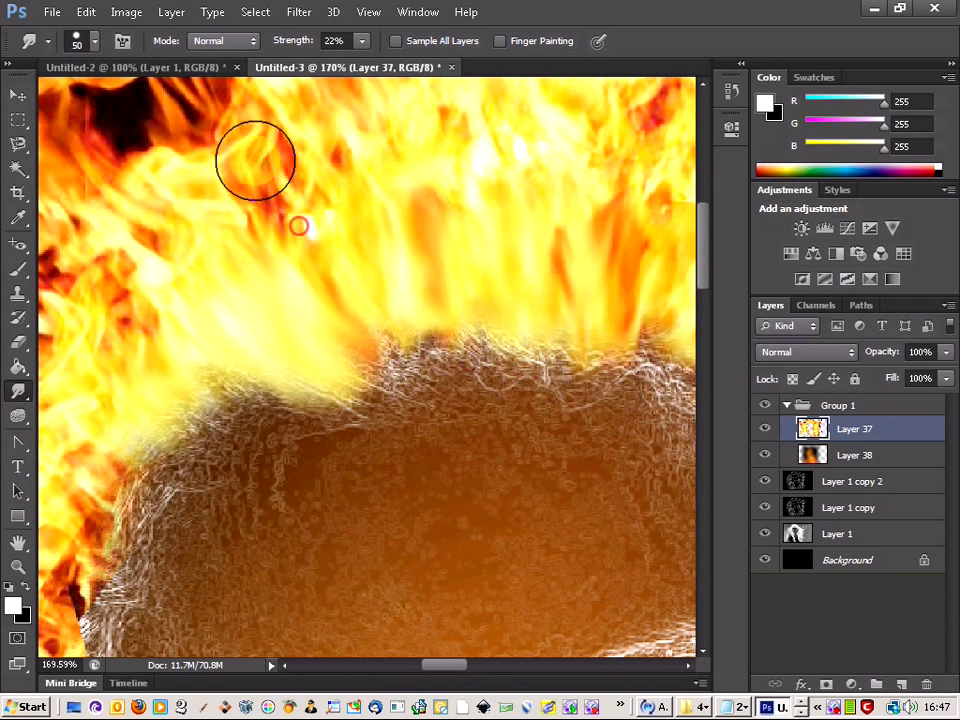
Smudge the dark flame fringe beside the face's left edge into soft yellow fire
scroll(443, 675, left, 3)
scroll(430, 670, down, 2)
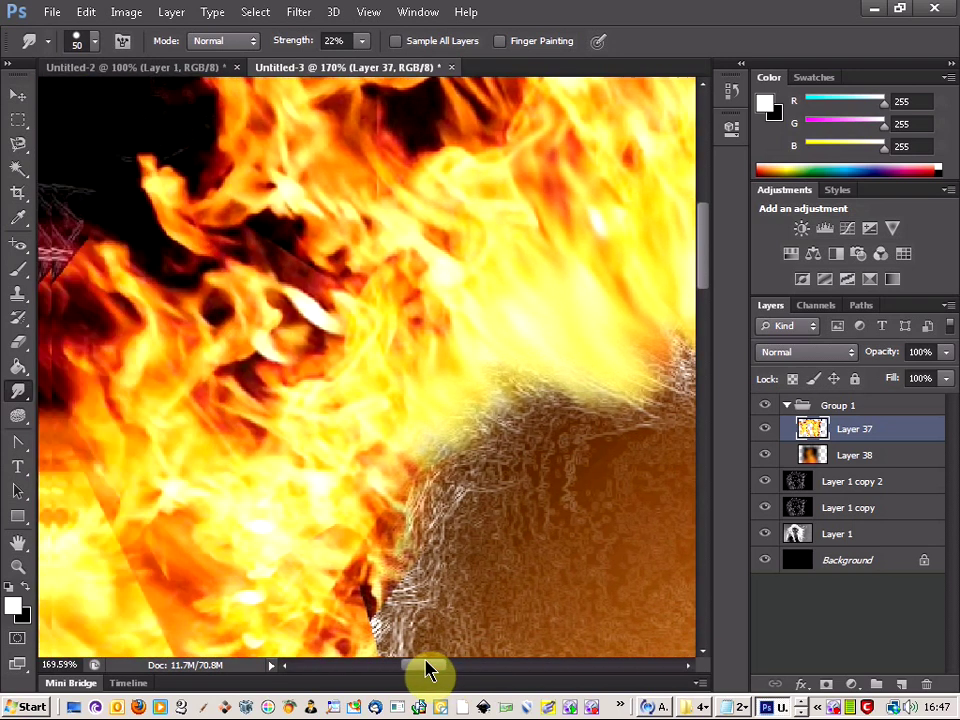
scroll(365, 399, down, 1)
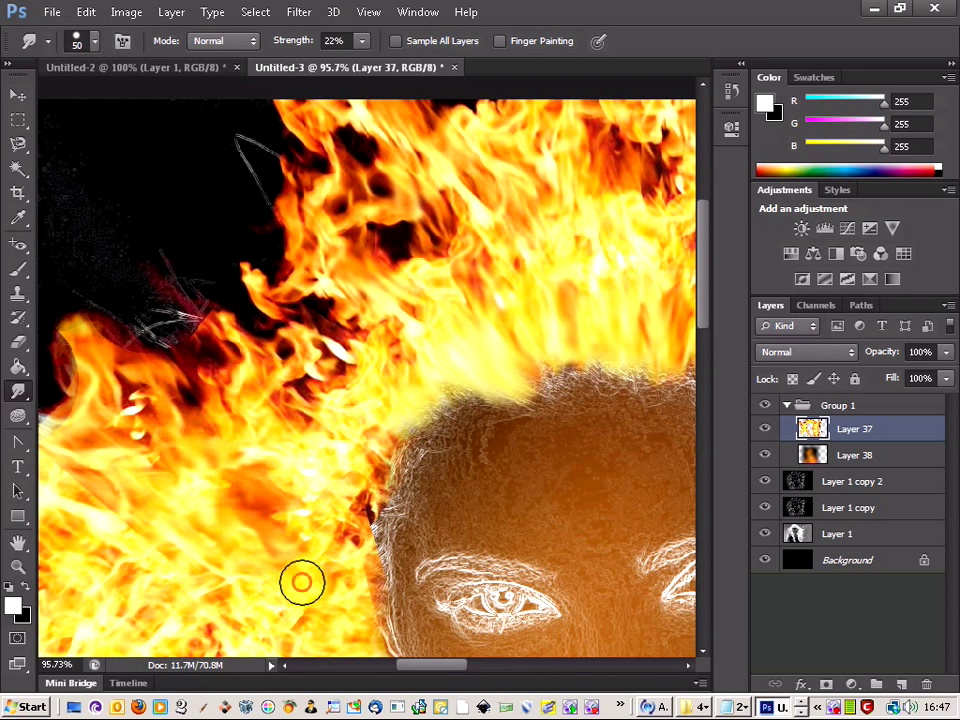
scroll(229, 621, down, 4)
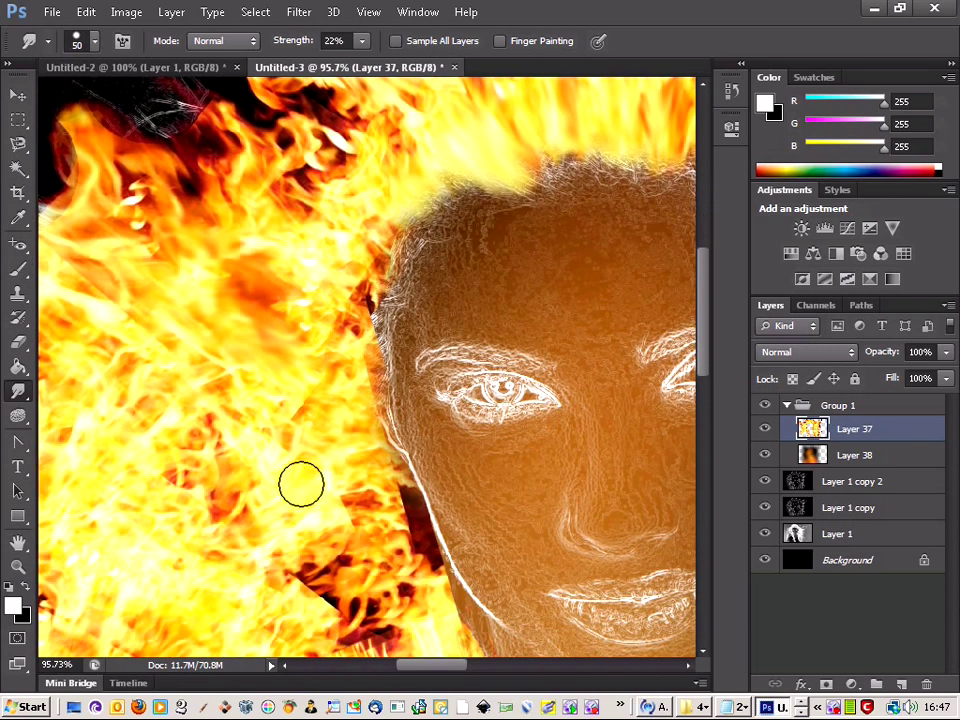
mouse_move(252, 442)
mouse_down()
mouse_move(206, 431)
mouse_move(240, 472)
mouse_up()
mouse_move(346, 479)
mouse_down()
mouse_move(370, 558)
mouse_move(355, 531)
mouse_move(320, 575)
mouse_move(361, 521)
mouse_up()
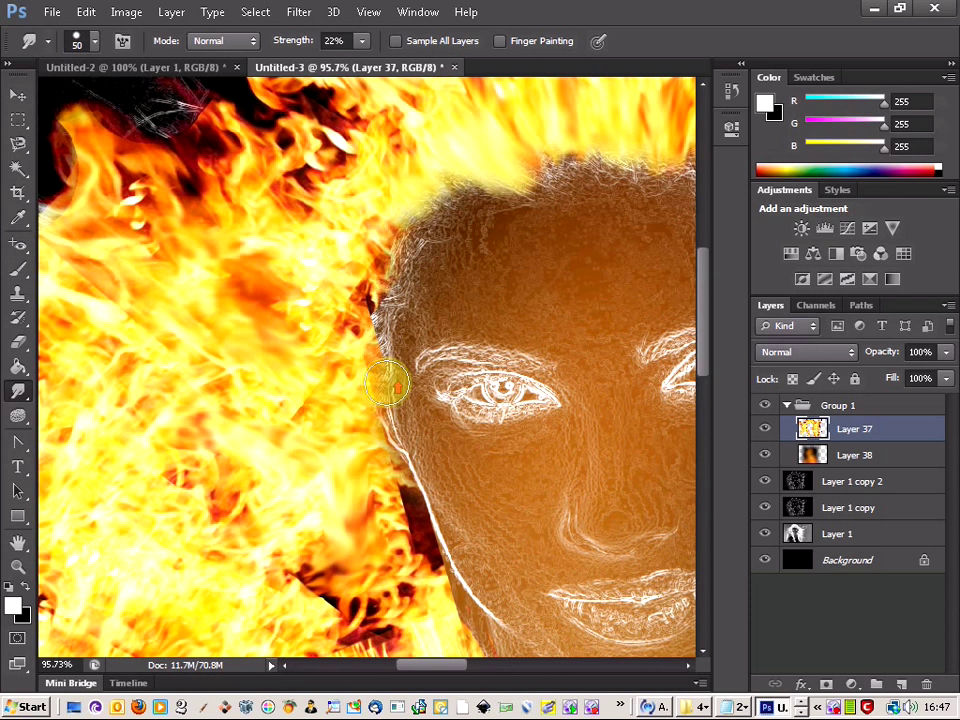
scroll(390, 395, up, 4)
mouse_move(325, 378)
mouse_down()
mouse_move(361, 334)
mouse_move(333, 356)
mouse_move(363, 339)
mouse_move(307, 321)
mouse_move(370, 316)
mouse_move(344, 292)
mouse_move(332, 261)
mouse_move(408, 278)
mouse_move(289, 267)
mouse_move(388, 350)
mouse_move(290, 348)
mouse_move(357, 403)
mouse_move(294, 428)
mouse_move(359, 449)
mouse_move(313, 485)
mouse_move(360, 543)
mouse_move(318, 574)
mouse_move(356, 587)
mouse_move(295, 541)
mouse_up()
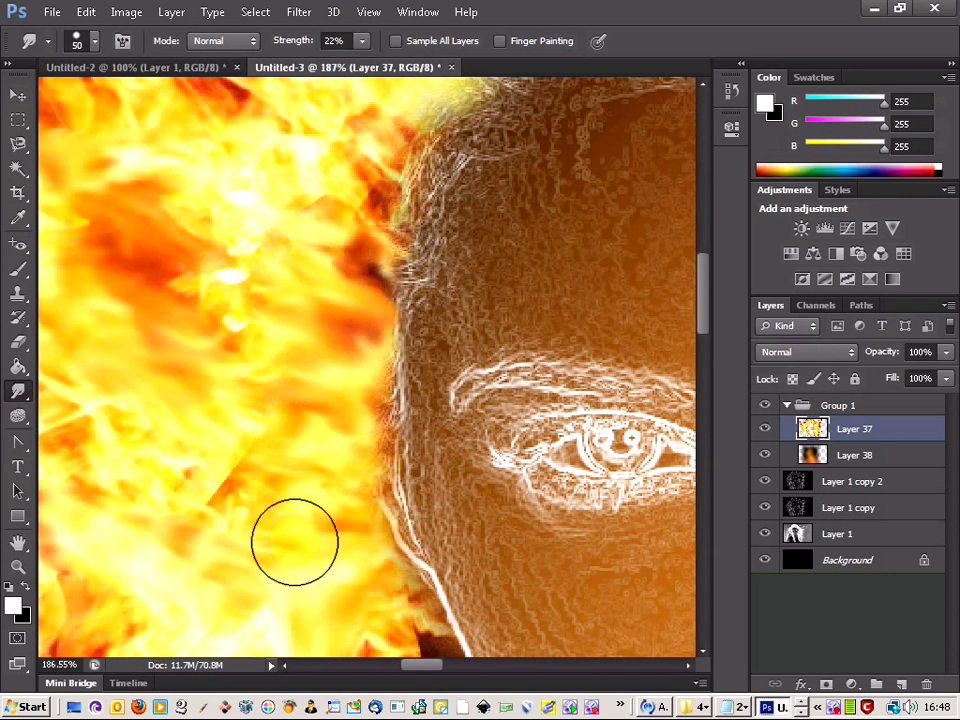
scroll(294, 541, down, 4)
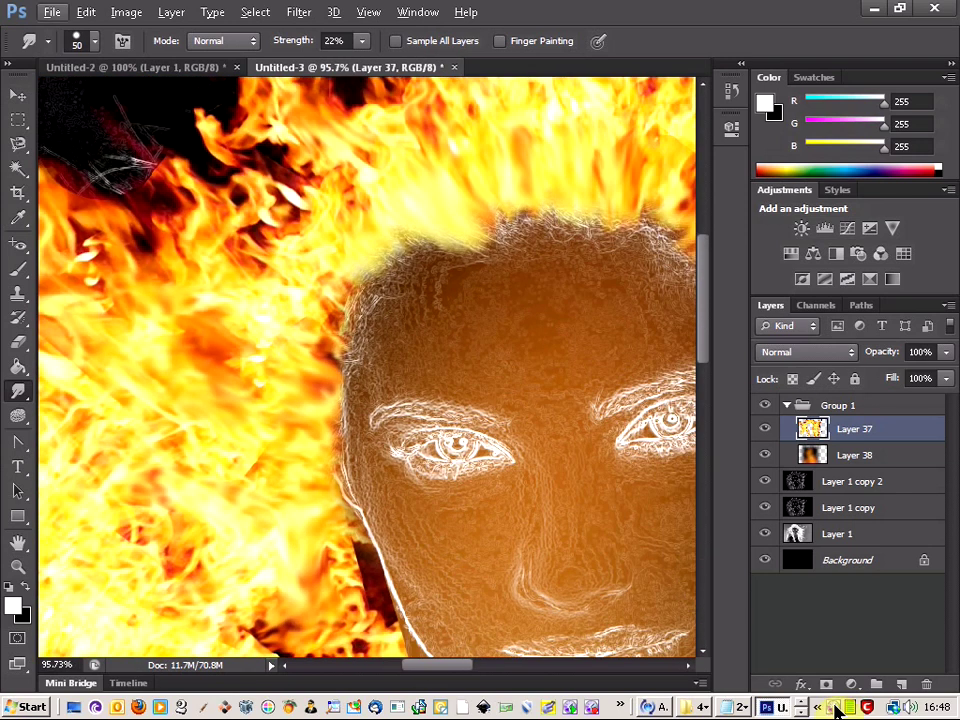
Smudge the upper and right flame tips outward at 26% strength
right_click(833, 707)
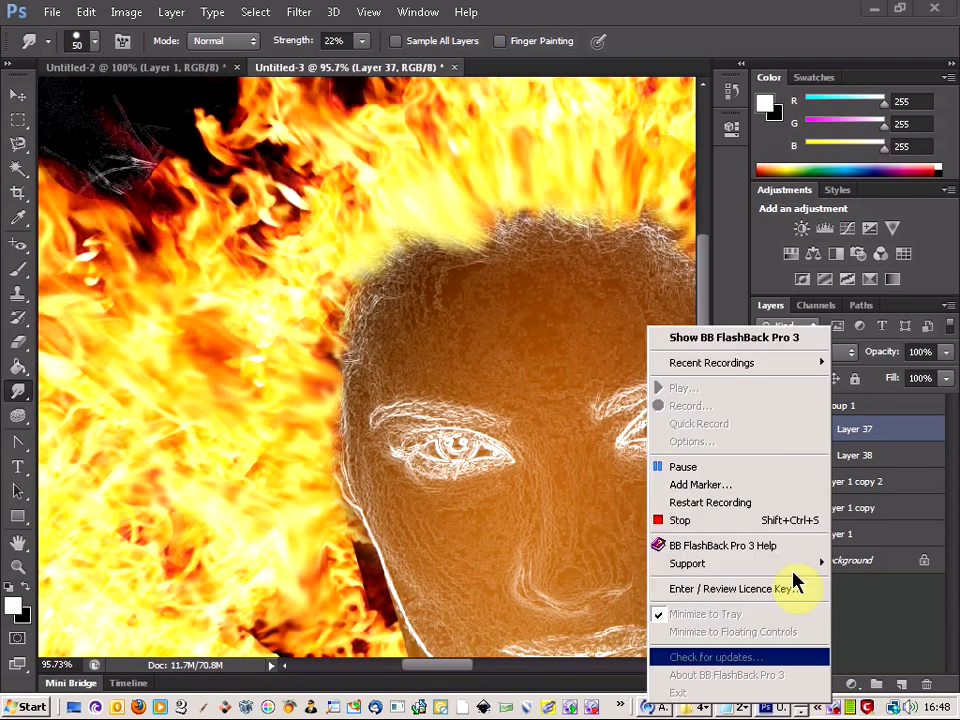
click(764, 478)
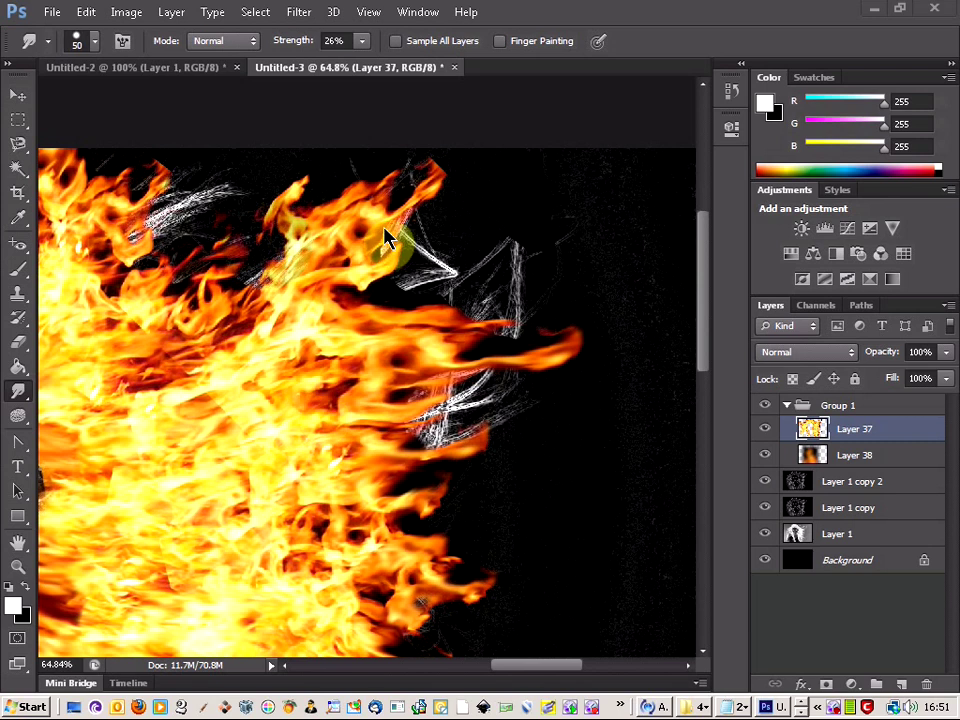
mouse_move(290, 290)
mouse_down()
mouse_move(286, 197)
mouse_move(293, 233)
mouse_move(348, 201)
mouse_move(375, 240)
mouse_up()
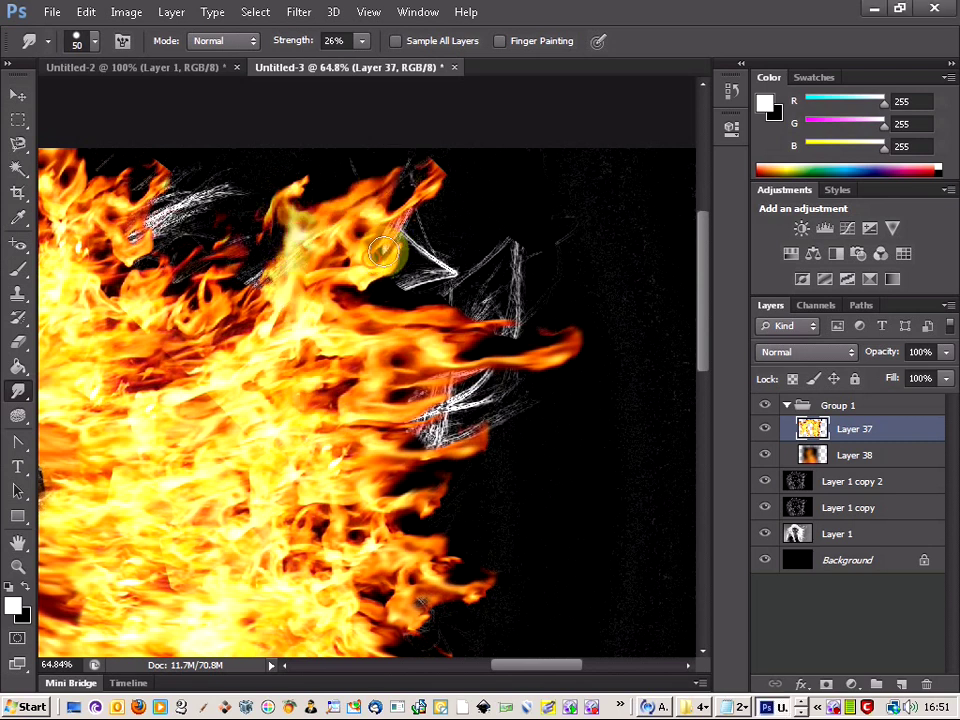
drag(512, 362, 580, 340)
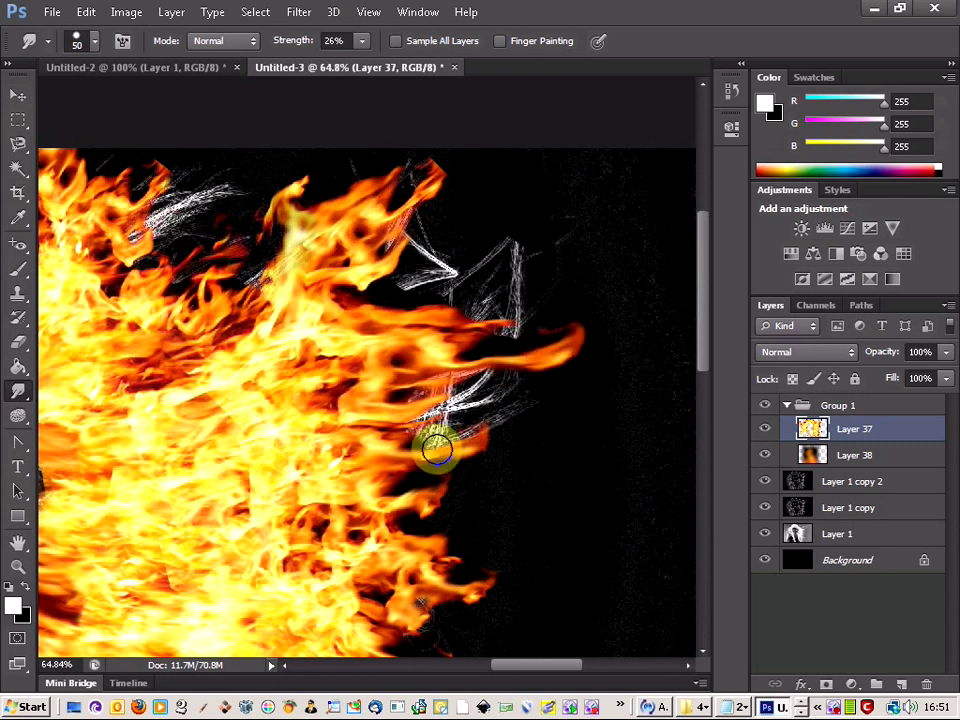
mouse_move(437, 448)
mouse_down()
mouse_move(519, 412)
mouse_move(430, 442)
mouse_up()
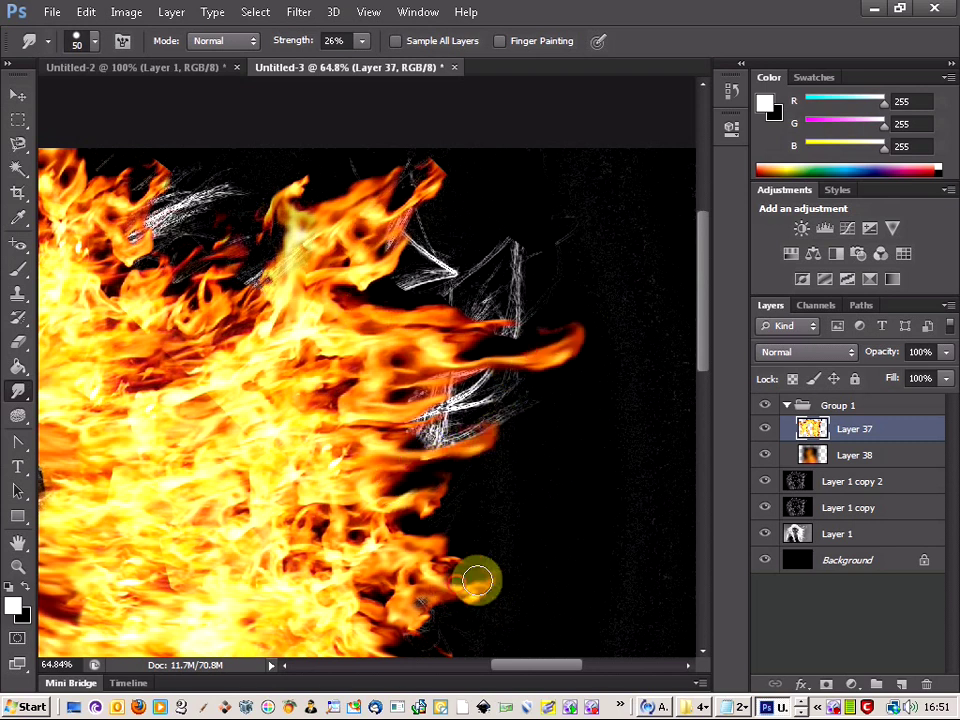
scroll(246, 431, up, 2)
mouse_move(291, 281)
mouse_down()
mouse_move(303, 229)
mouse_move(264, 292)
mouse_move(243, 356)
mouse_move(221, 365)
mouse_move(213, 343)
mouse_move(234, 277)
mouse_move(251, 251)
mouse_up()
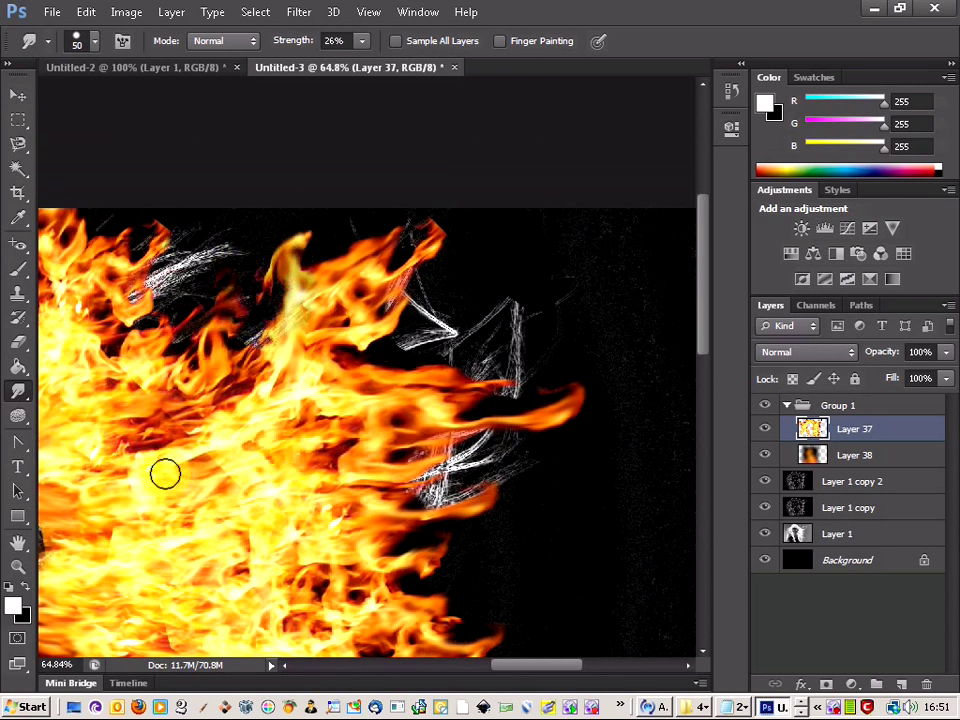
Smear the lower-left, upper-left and bottom flames, and streak those above and right of the head
mouse_move(237, 448)
mouse_down()
mouse_move(193, 488)
mouse_move(193, 424)
mouse_up()
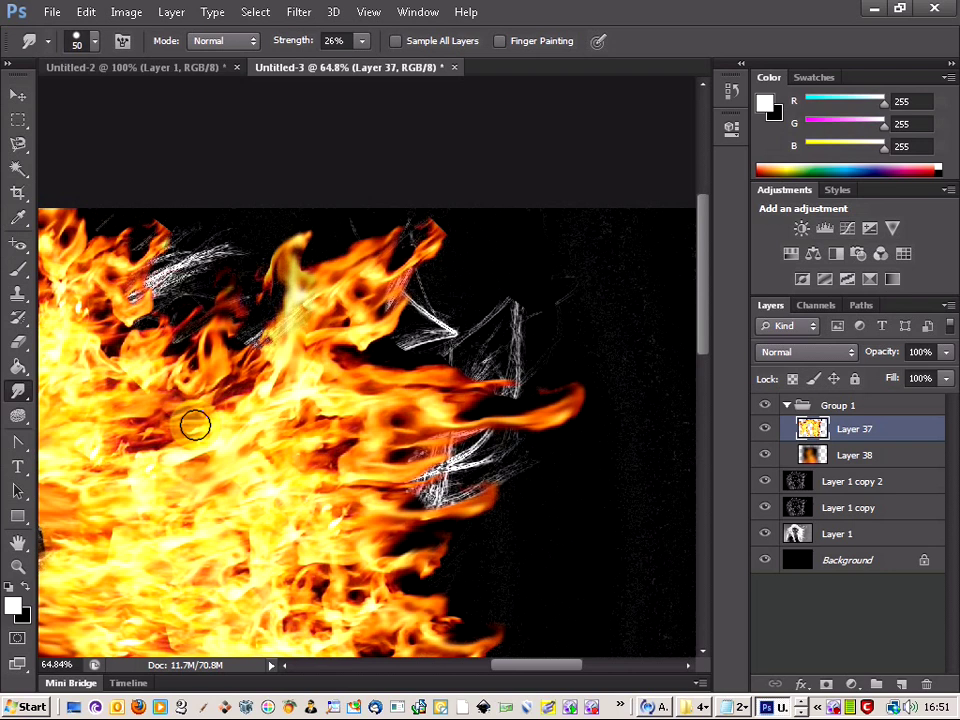
click(220, 276)
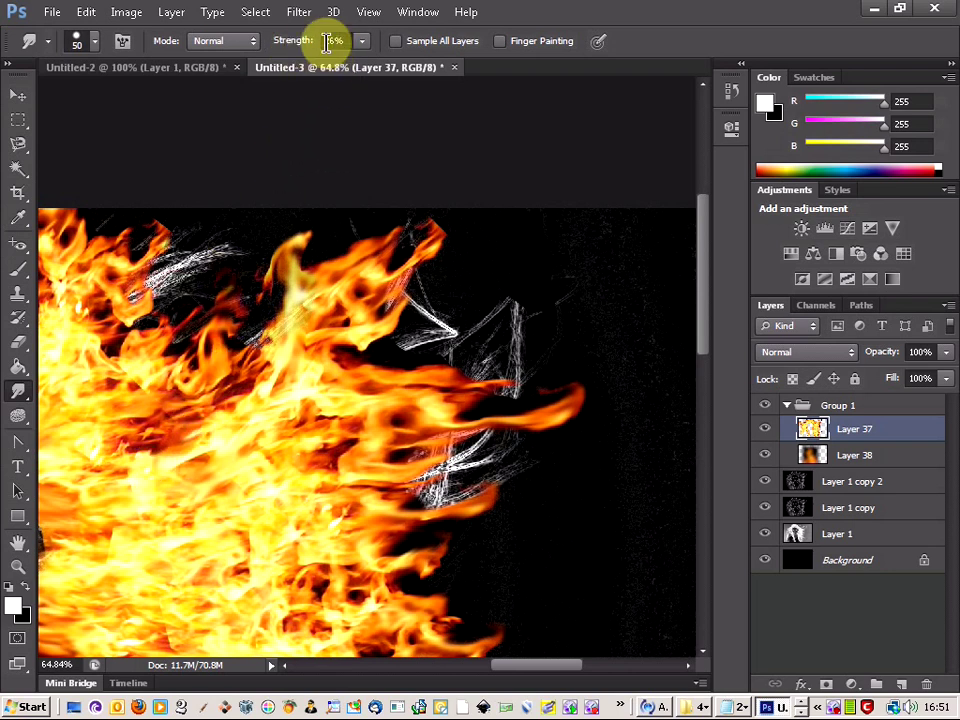
mouse_move(167, 371)
mouse_down()
mouse_move(101, 409)
mouse_move(131, 360)
mouse_move(99, 379)
mouse_move(152, 395)
mouse_move(198, 378)
mouse_move(187, 360)
mouse_move(130, 363)
mouse_move(184, 285)
mouse_up()
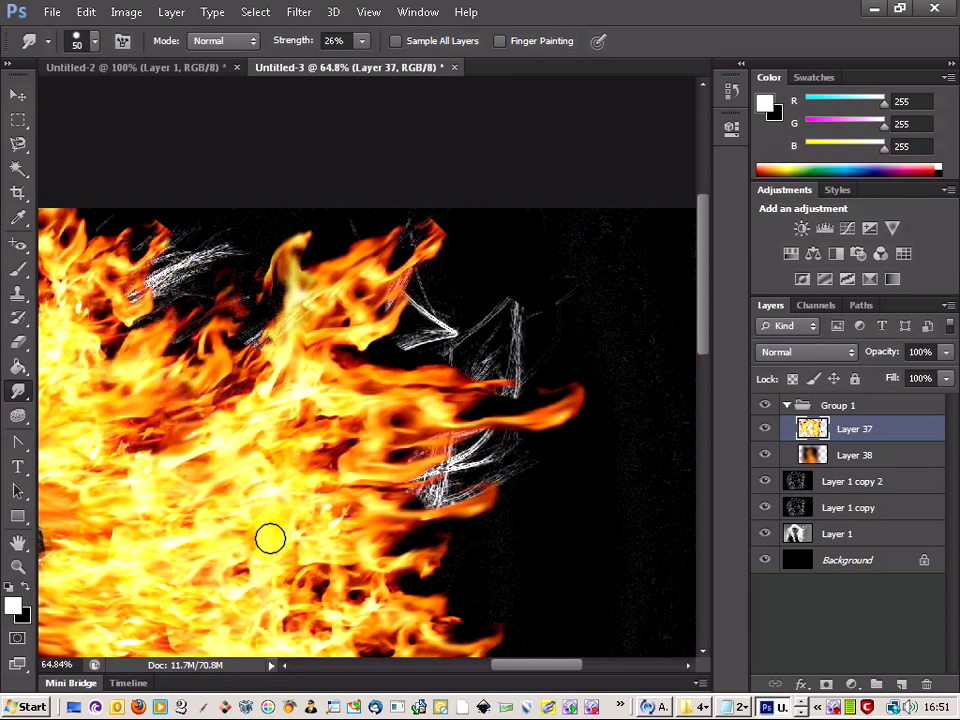
mouse_move(140, 477)
mouse_down()
mouse_move(111, 545)
mouse_move(83, 574)
mouse_move(233, 616)
mouse_move(193, 628)
mouse_up()
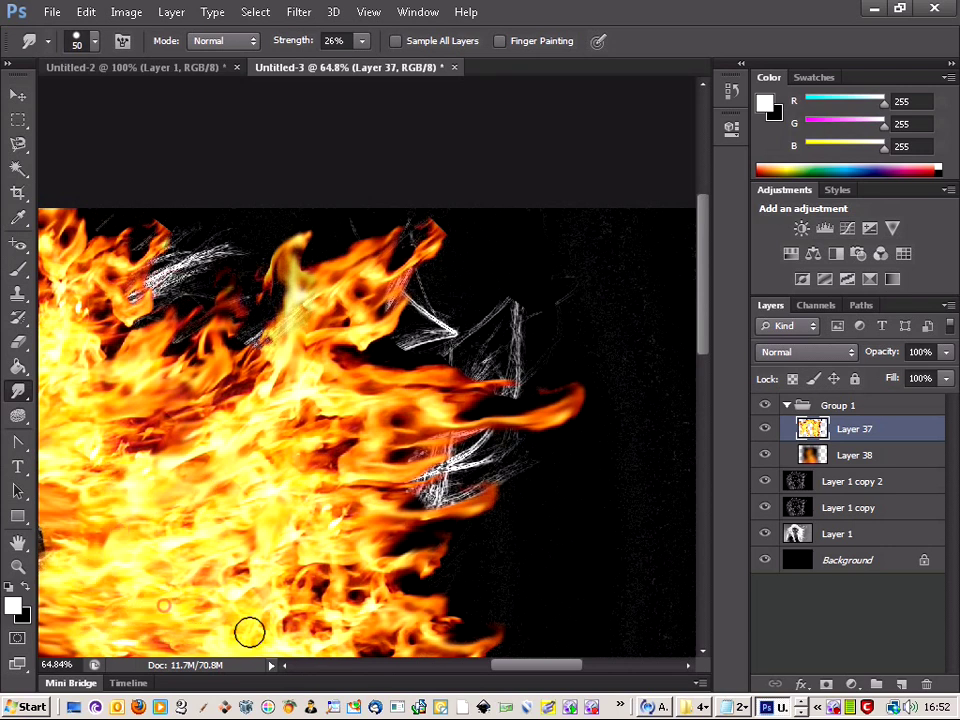
drag(528, 664, 466, 662)
mouse_move(399, 378)
mouse_down()
mouse_move(408, 301)
mouse_move(381, 342)
mouse_move(380, 262)
mouse_move(346, 332)
mouse_up()
mouse_move(330, 269)
mouse_down()
mouse_move(461, 317)
mouse_move(463, 388)
mouse_move(469, 360)
mouse_move(479, 401)
mouse_move(553, 225)
mouse_move(391, 291)
mouse_up()
mouse_move(221, 305)
mouse_down()
mouse_move(190, 270)
mouse_move(204, 320)
mouse_up()
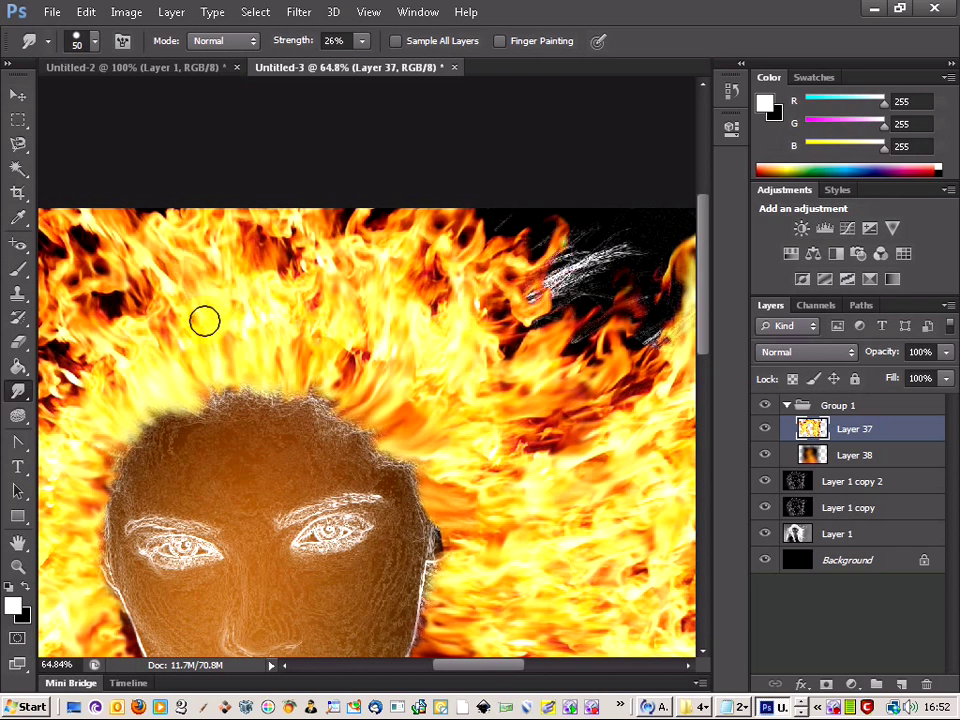
Blend the flames across the face's right edge, the top-of-head hairline and the neck
scroll(207, 336, down, 5)
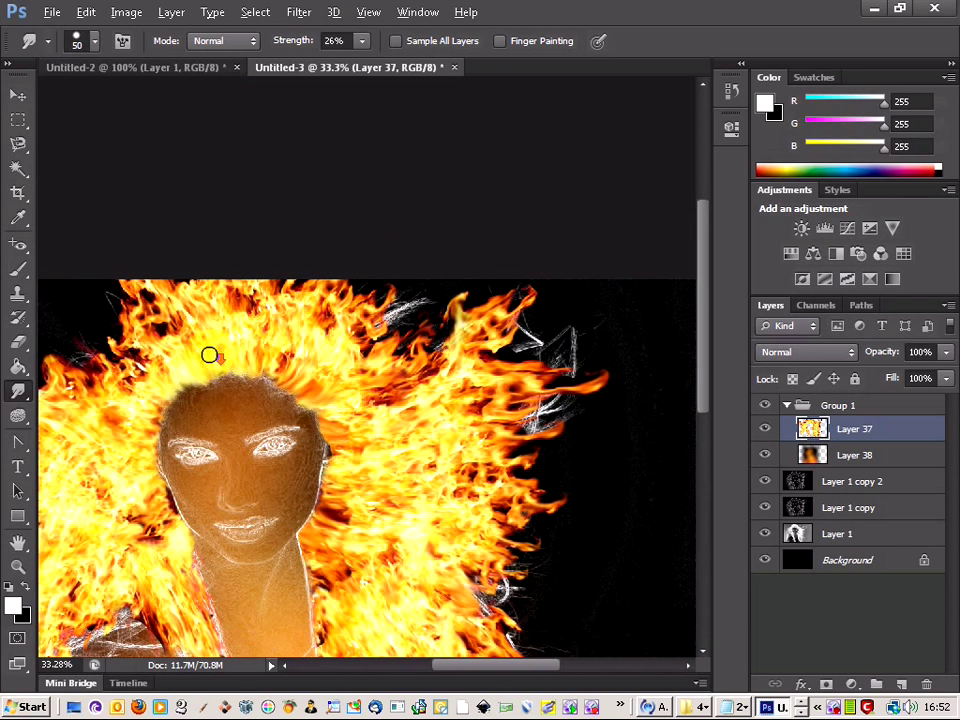
scroll(209, 355, down, 1)
mouse_move(246, 364)
mouse_down()
mouse_move(314, 373)
mouse_move(376, 344)
mouse_up()
scroll(376, 344, up, 1)
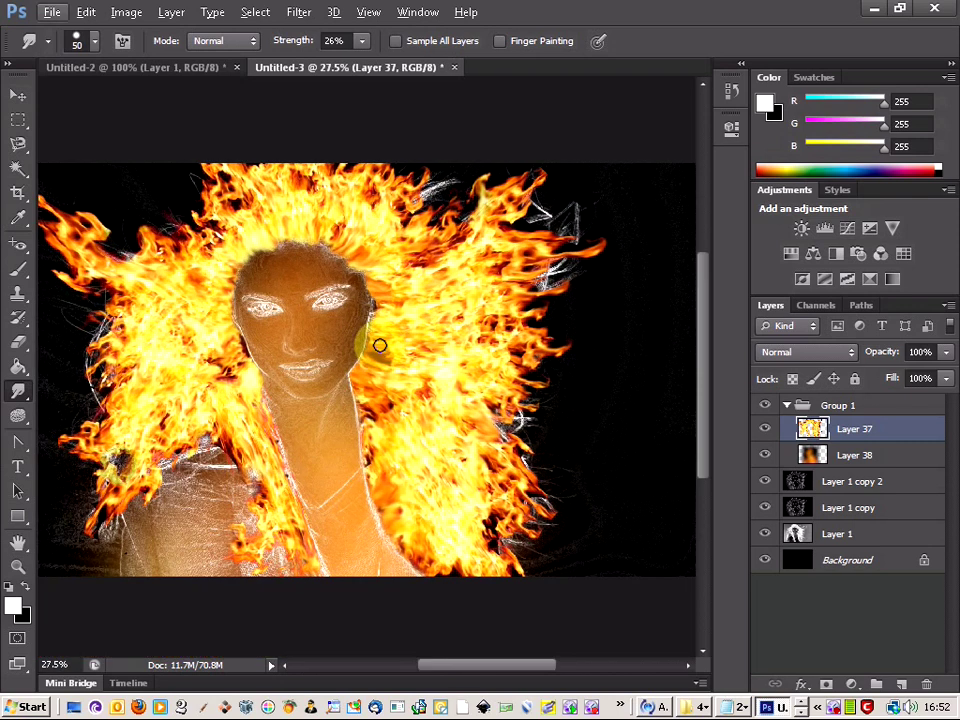
drag(306, 247, 285, 262)
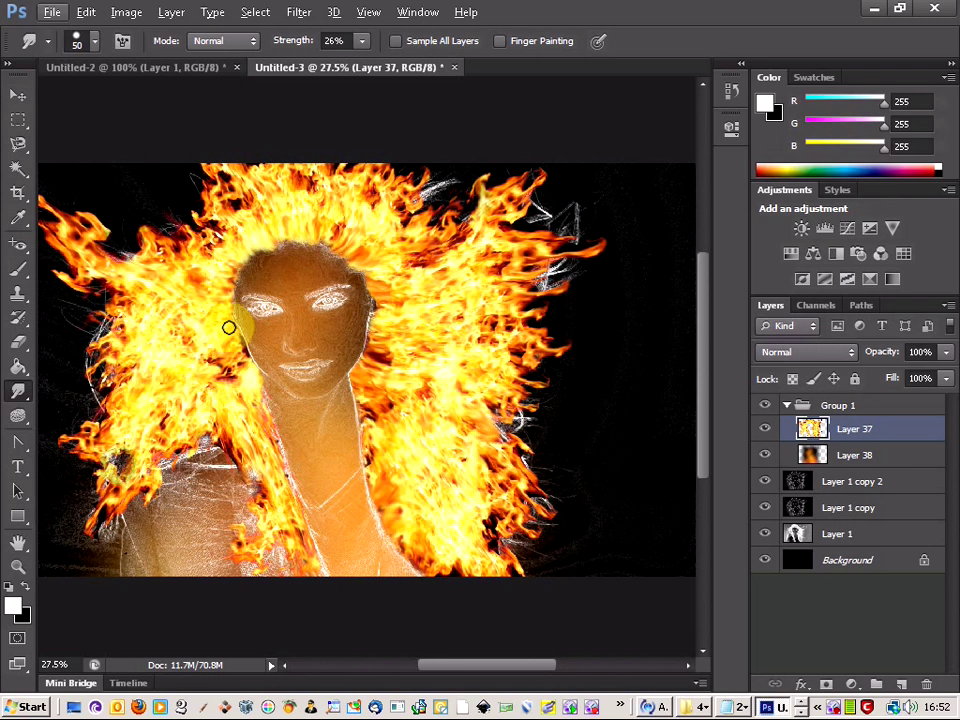
mouse_move(245, 300)
mouse_down()
mouse_move(272, 260)
mouse_move(366, 271)
mouse_move(287, 251)
mouse_move(270, 280)
mouse_move(309, 363)
mouse_move(292, 385)
mouse_move(327, 407)
mouse_up()
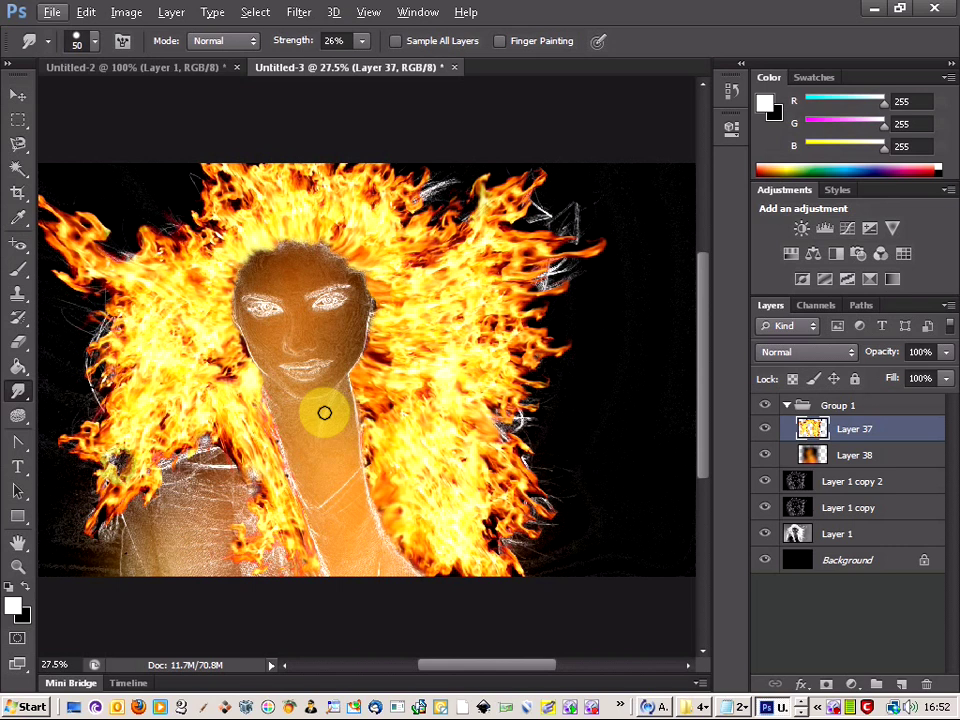
drag(336, 408, 336, 410)
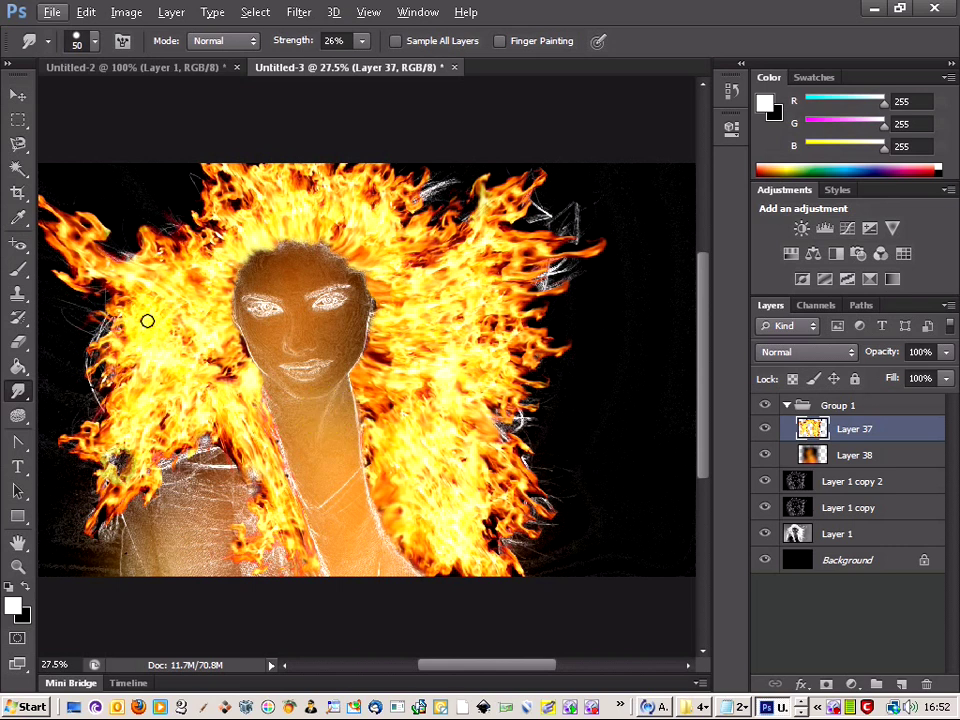
drag(283, 233, 325, 232)
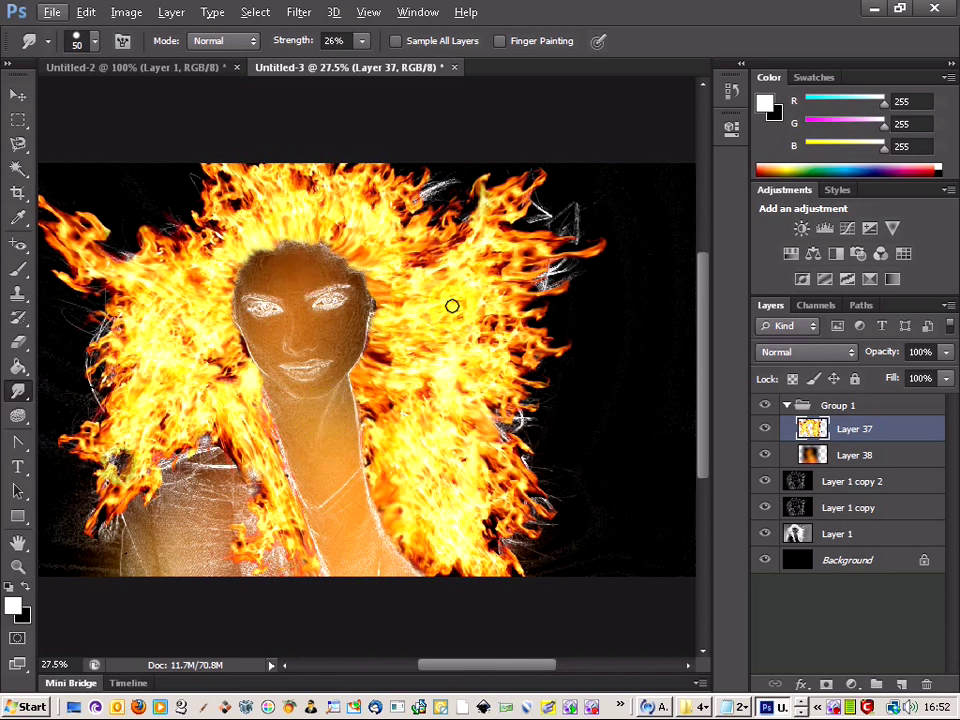
Zoom in to 114.87% on the face
scroll(407, 324, up, 2)
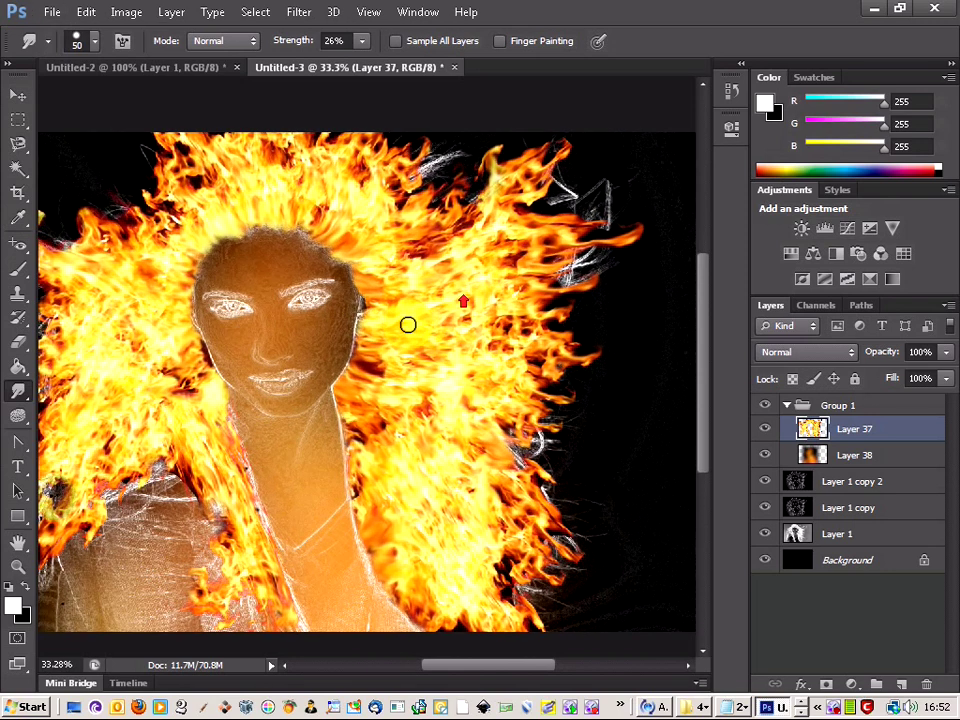
scroll(285, 335, down, 3)
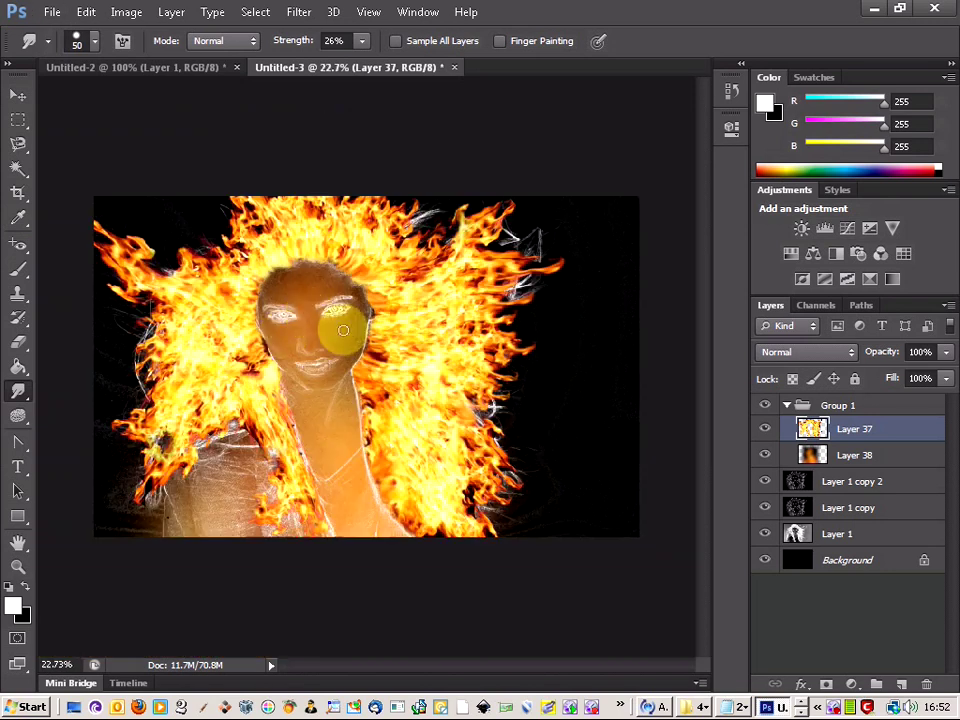
scroll(306, 330, up, 4)
scroll(306, 330, up, 1)
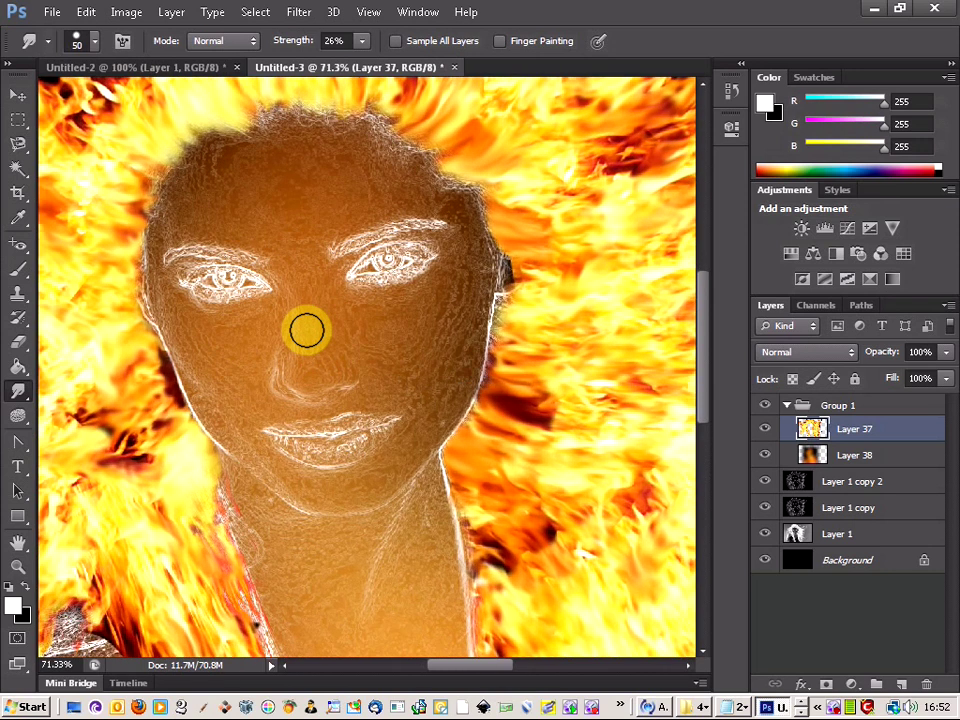
scroll(493, 291, up, 2)
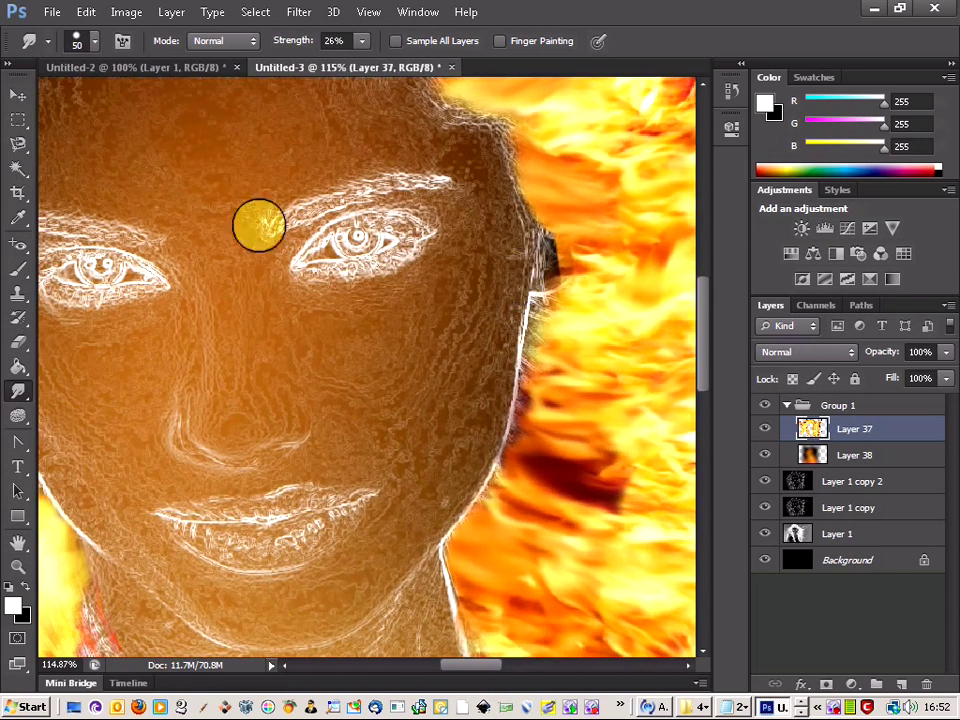
Switch to the Elliptical Marquee and draw oval selections around the iris and in the flames
click(19, 122)
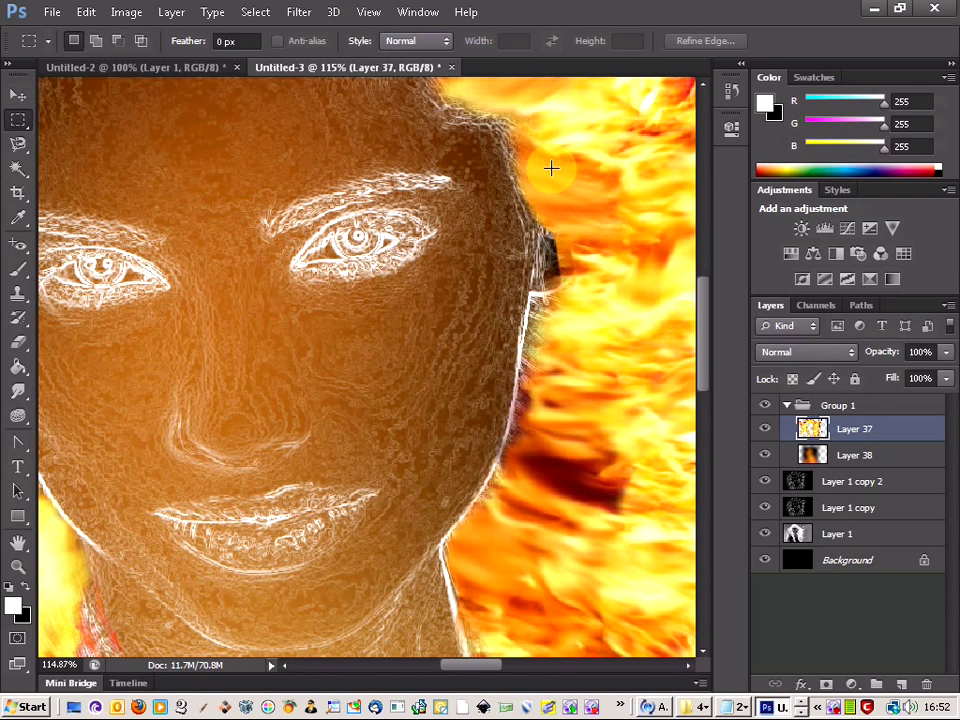
drag(549, 167, 585, 192)
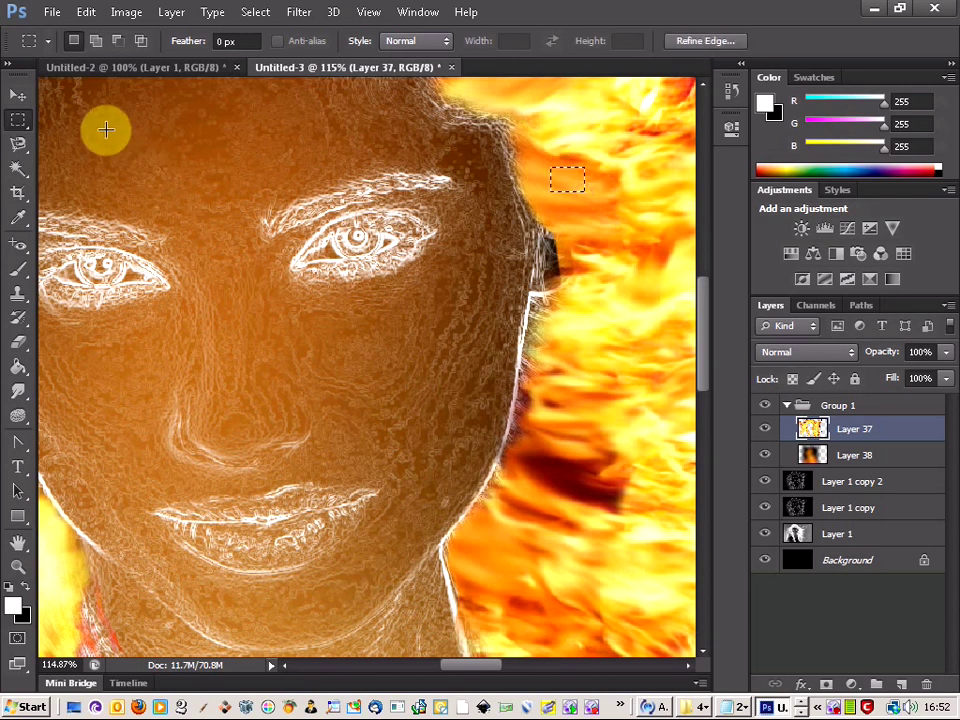
right_click(19, 123)
click(68, 140)
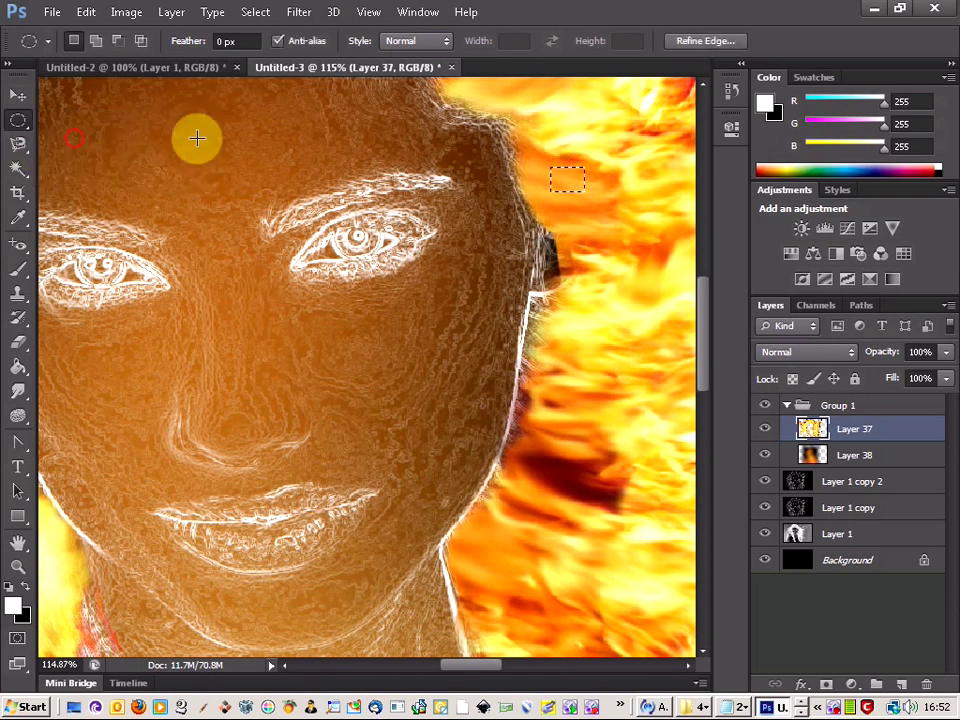
right_click(588, 207)
click(600, 216)
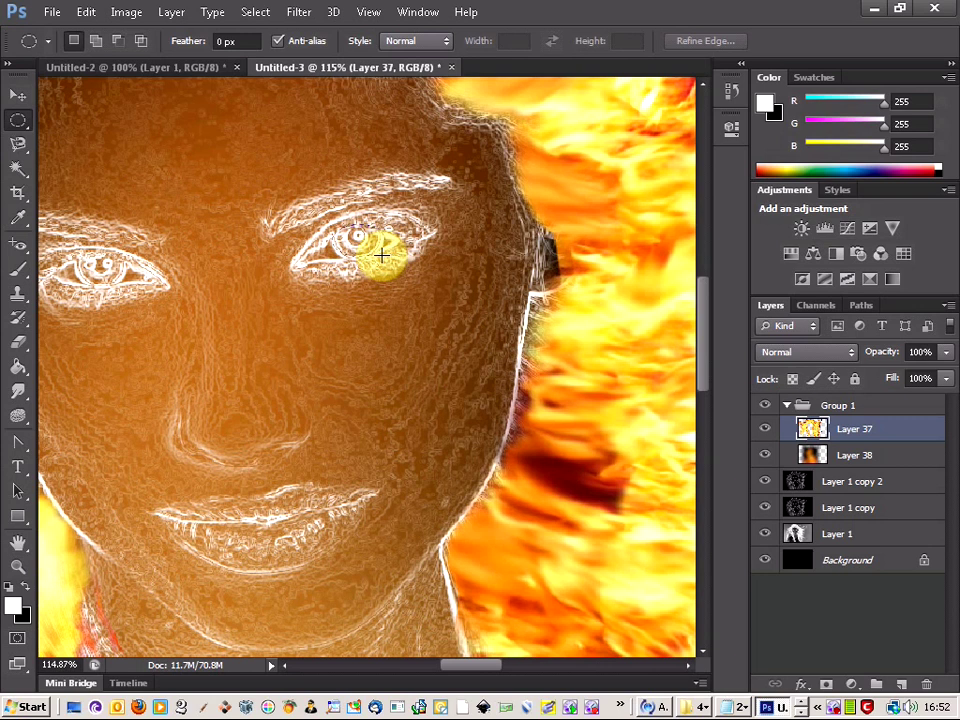
drag(380, 251, 351, 243)
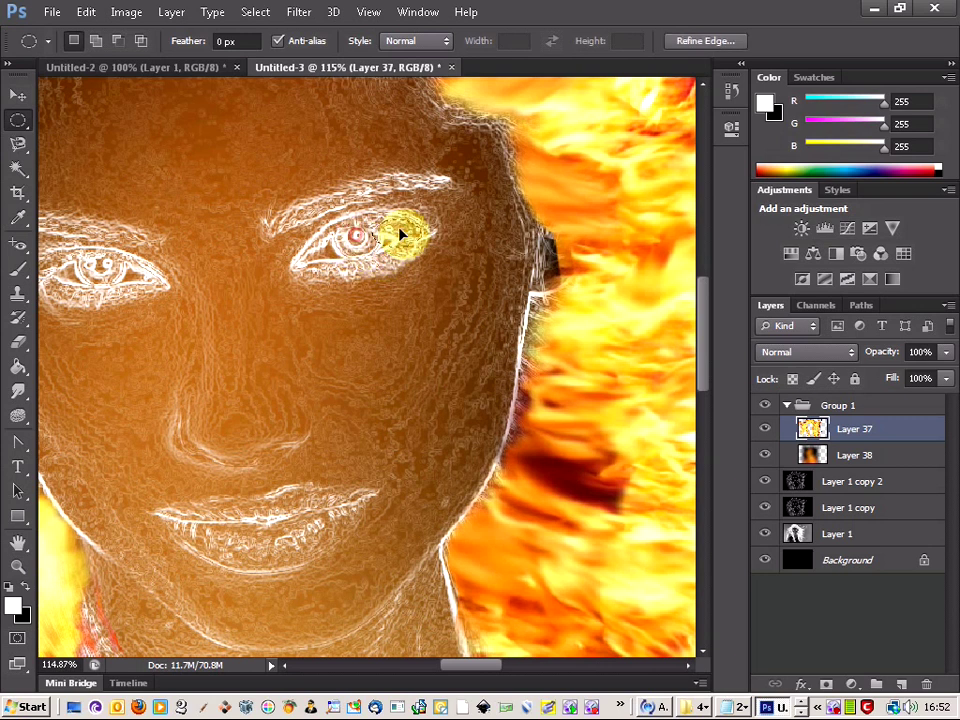
drag(555, 187, 603, 211)
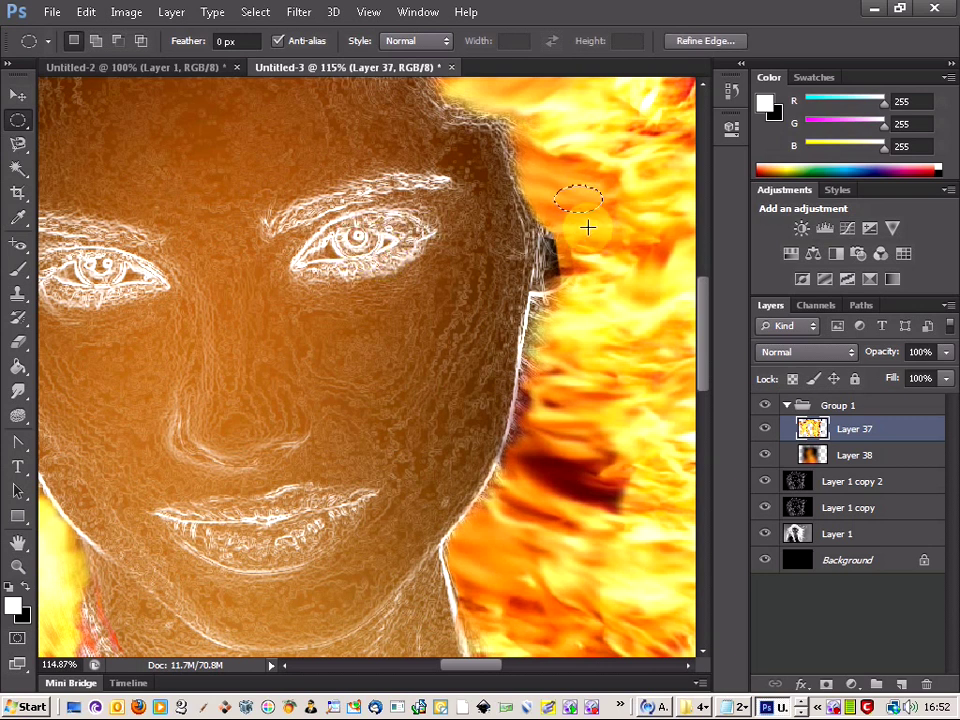
On a new layer, move the orange blob onto one iris and copy it onto the other
key(ctrl+shift+alt+n)
click(519, 221)
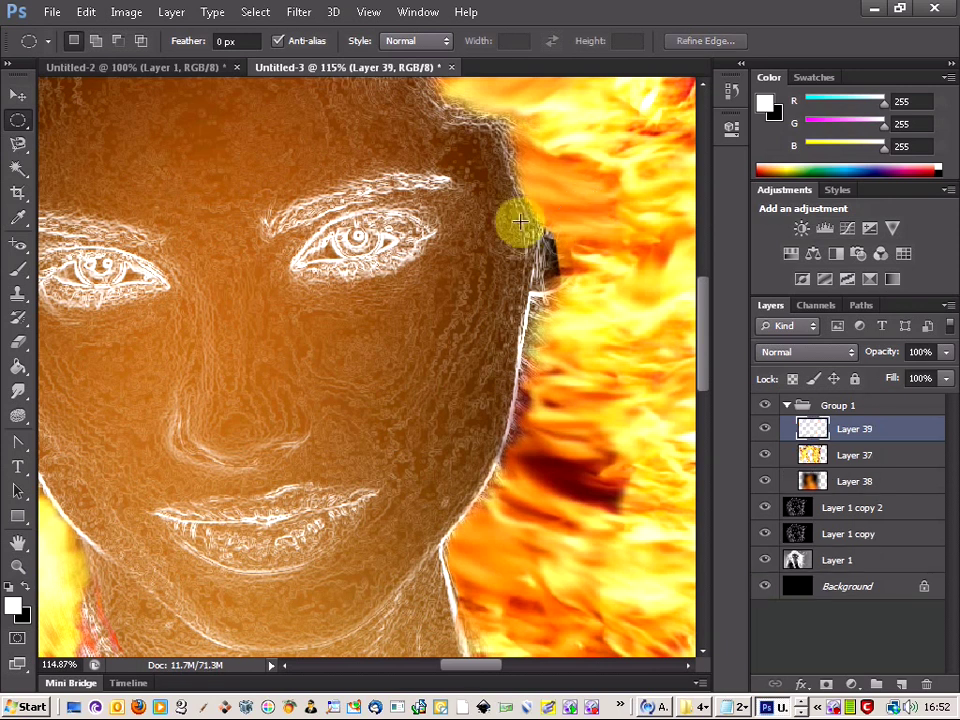
click(18, 95)
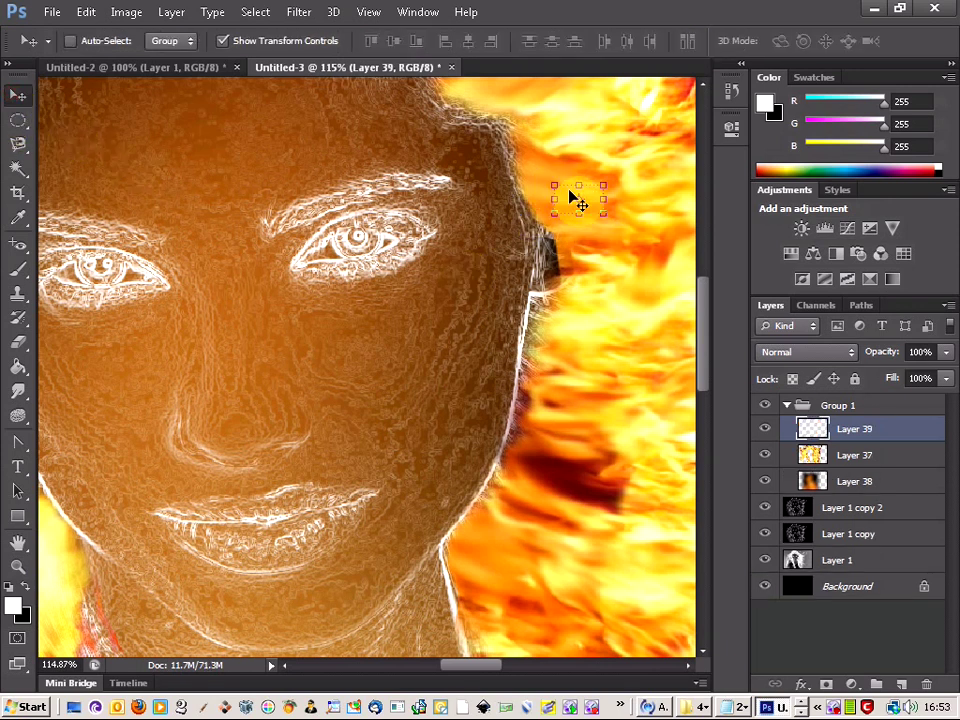
drag(427, 234, 349, 241)
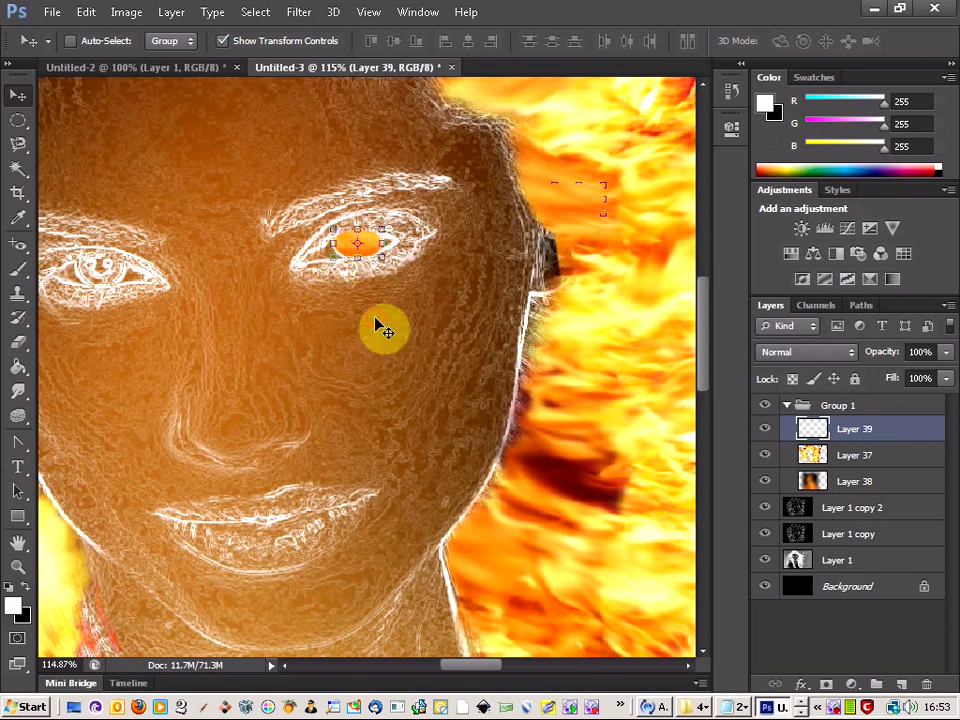
drag(489, 670, 461, 670)
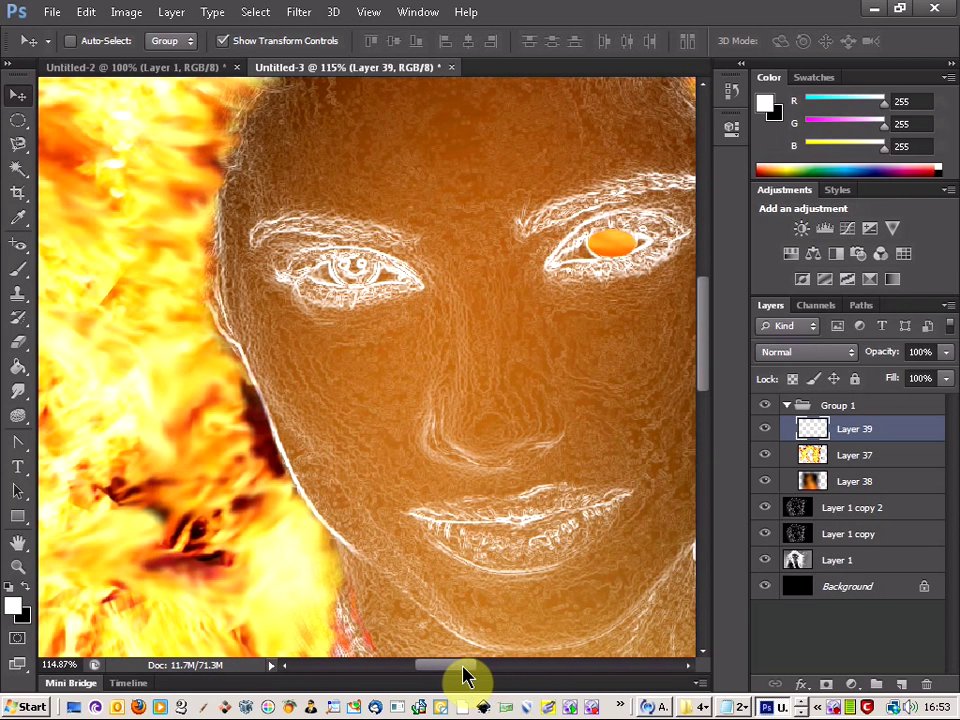
key(ctrl+j)
mouse_move(340, 272)
mouse_down()
mouse_move(385, 375)
mouse_move(392, 342)
mouse_move(382, 367)
mouse_move(369, 294)
mouse_move(349, 272)
mouse_up()
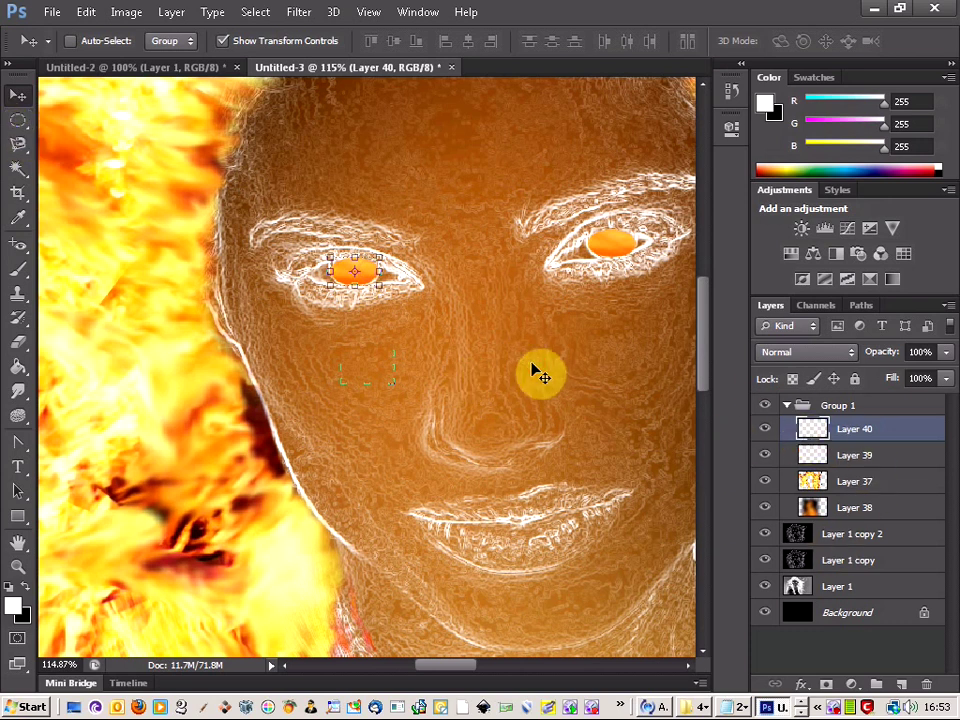
Merge Layers 39 and 40 into a single Layer 40 and open its Blending Options
shift+click(900, 460)
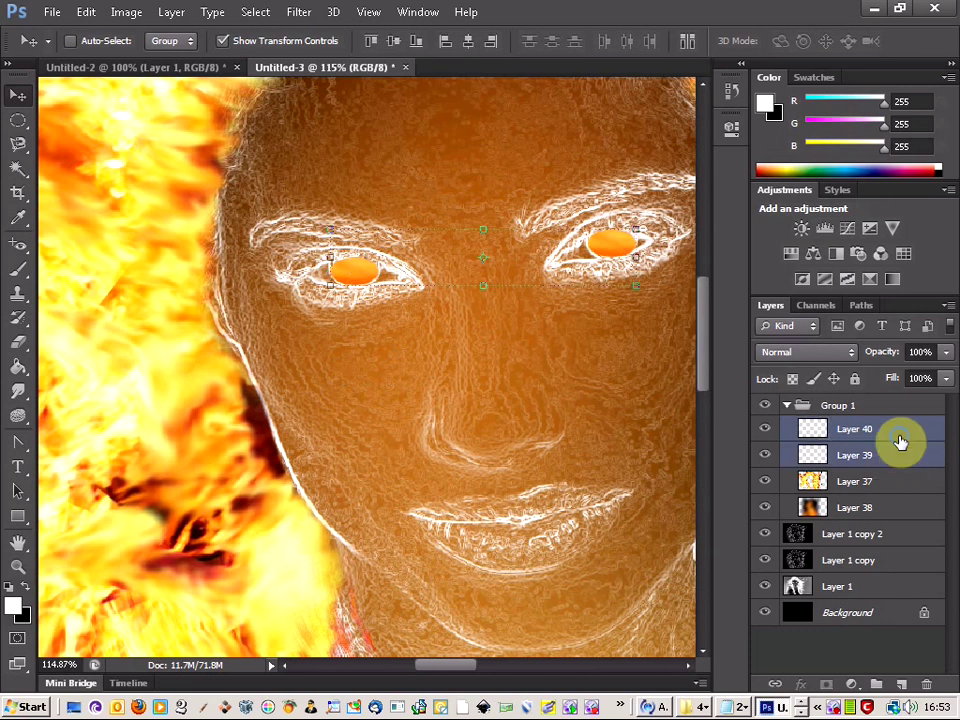
right_click(900, 443)
click(714, 474)
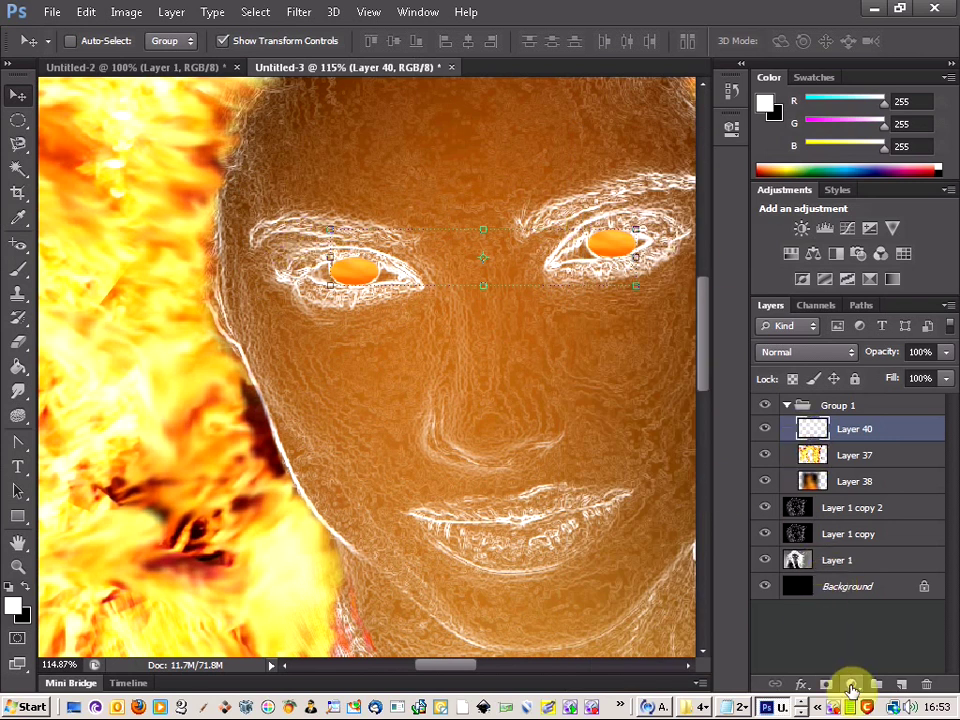
right_click(884, 436)
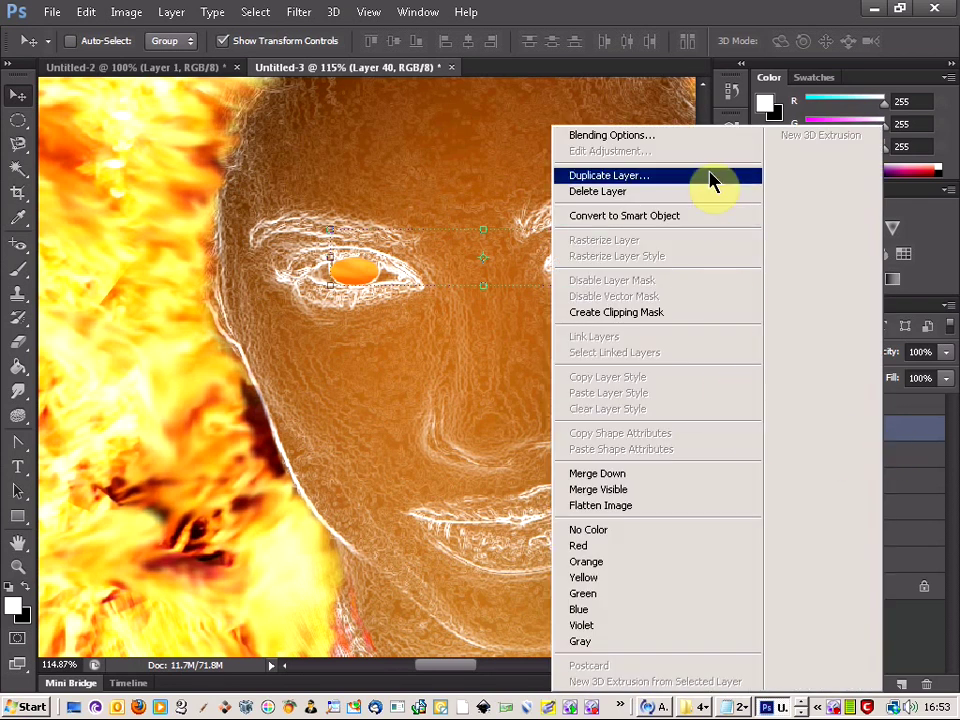
click(709, 141)
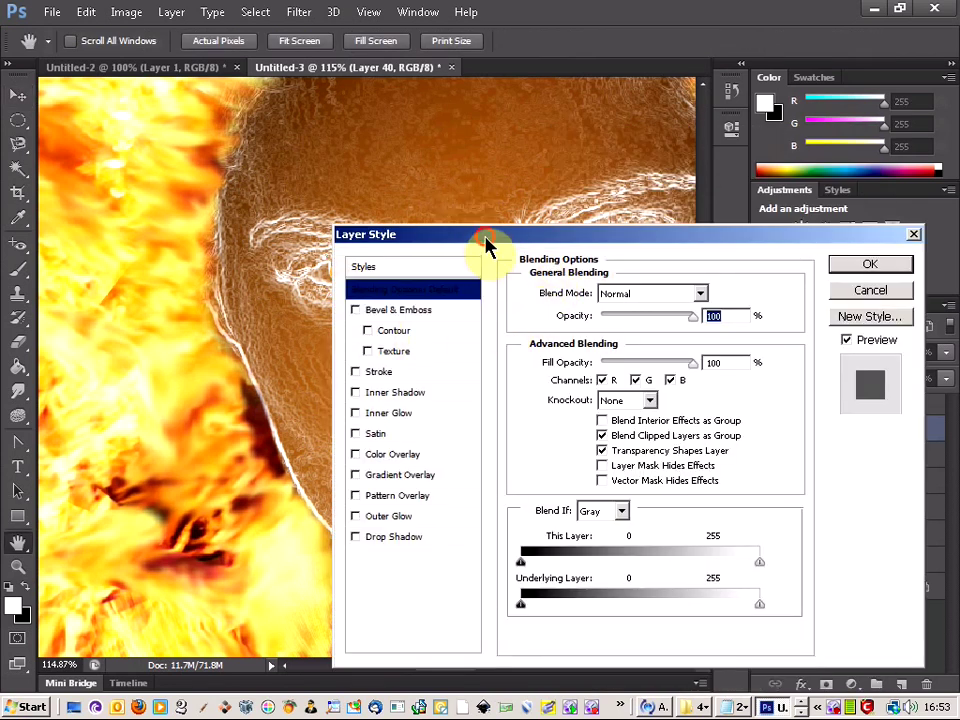
Add an Inner Shadow with opacity 52, distance 6 and size 16
drag(487, 245, 359, 403)
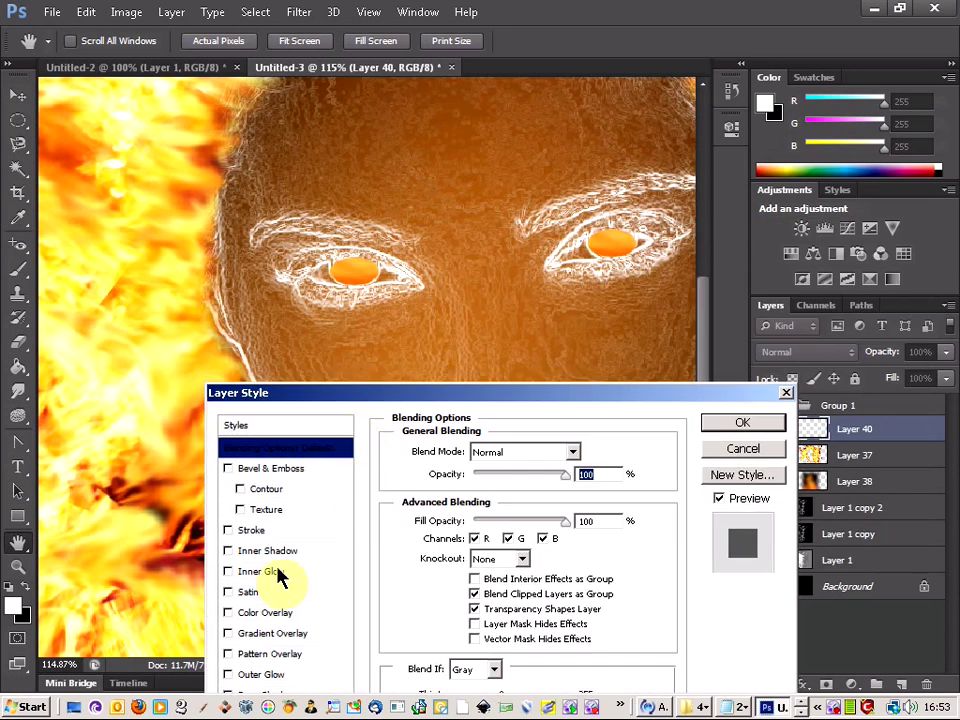
click(246, 553)
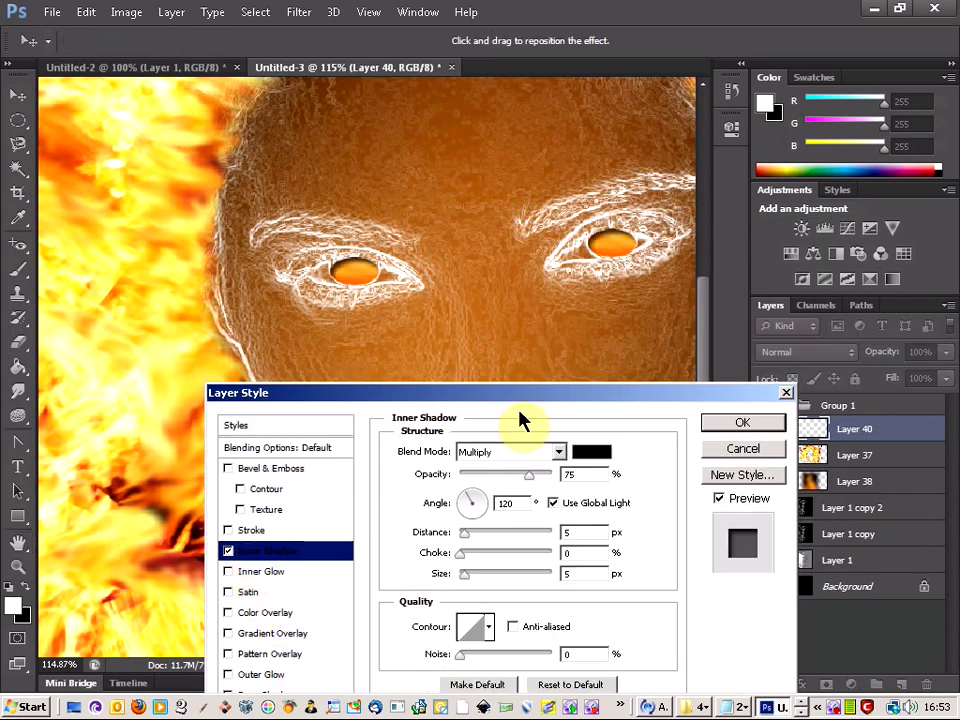
drag(470, 541, 470, 577)
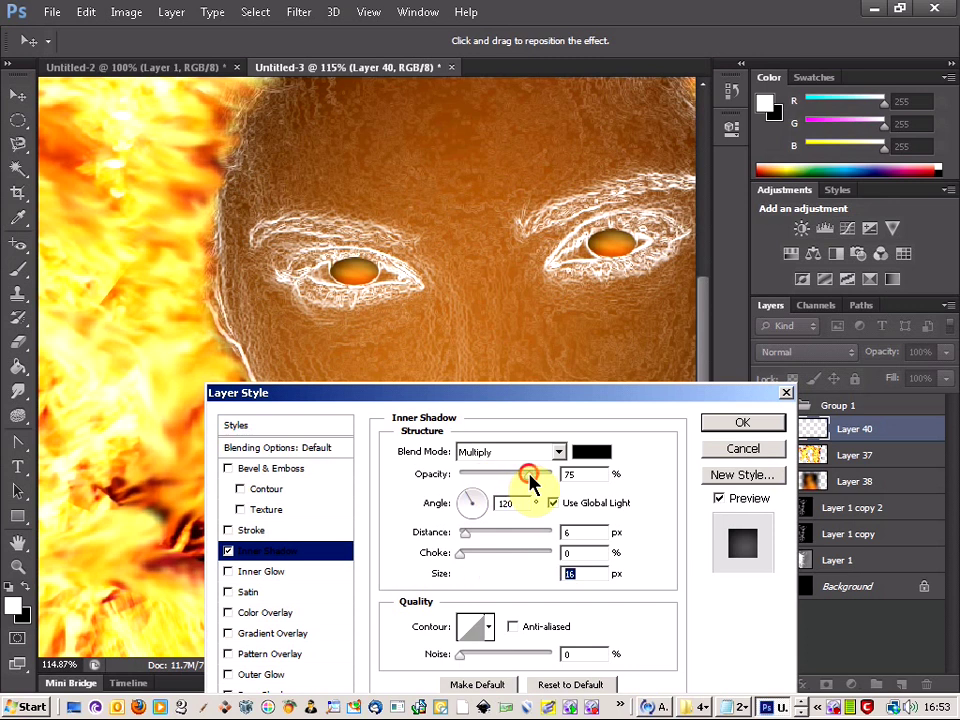
drag(530, 478, 518, 480)
drag(523, 396, 540, 368)
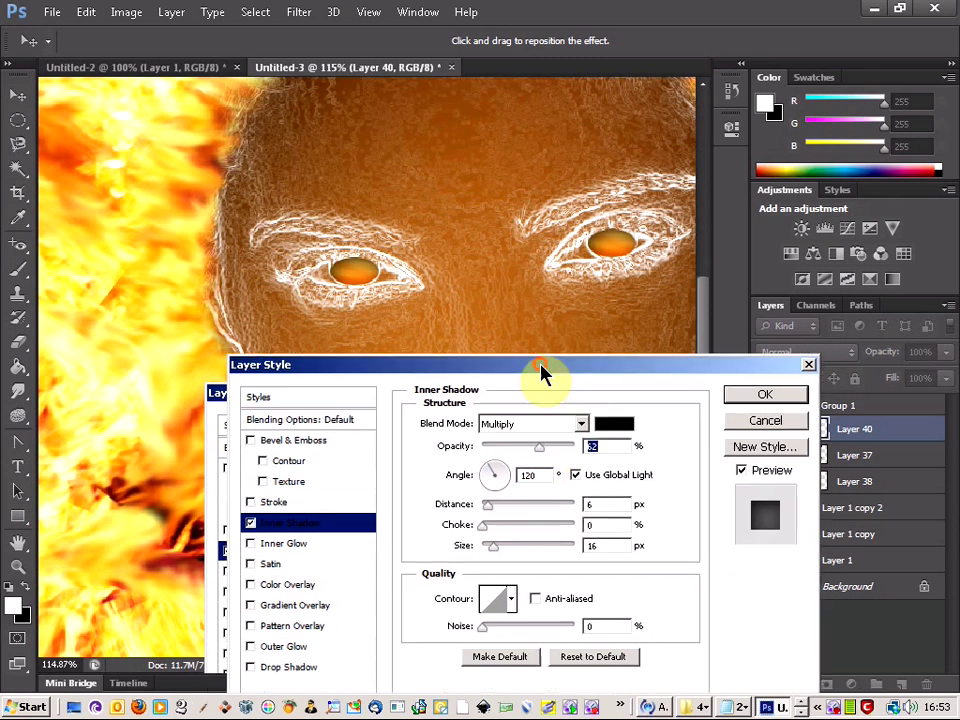
Add a Drop Shadow with distance 0 and size 70, plus an Inner Glow at noise 6, opacity 25
click(284, 670)
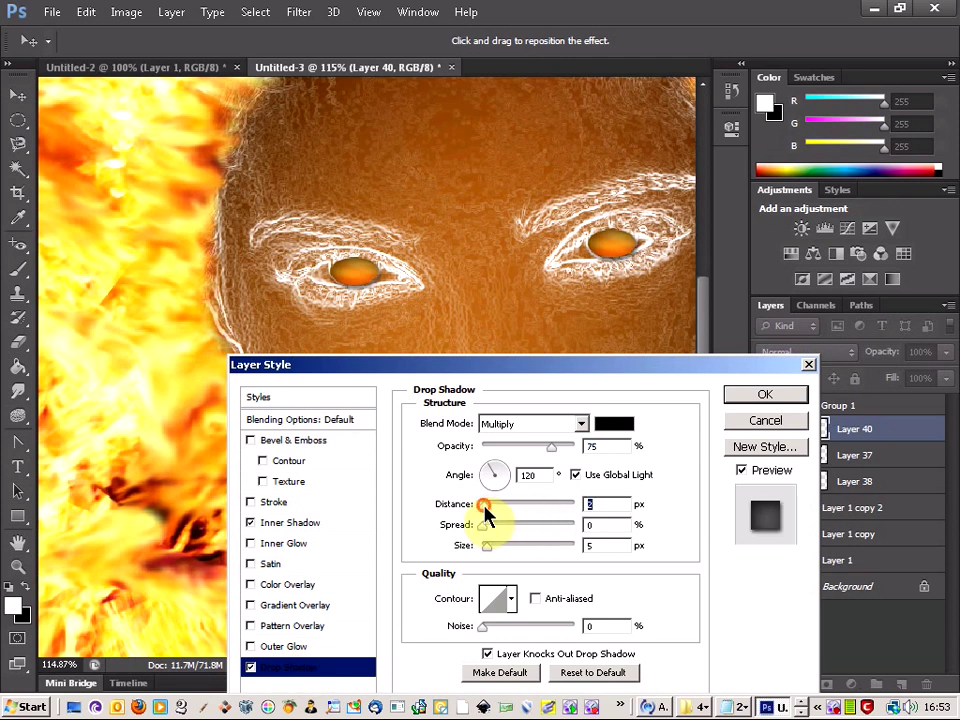
drag(485, 508, 508, 560)
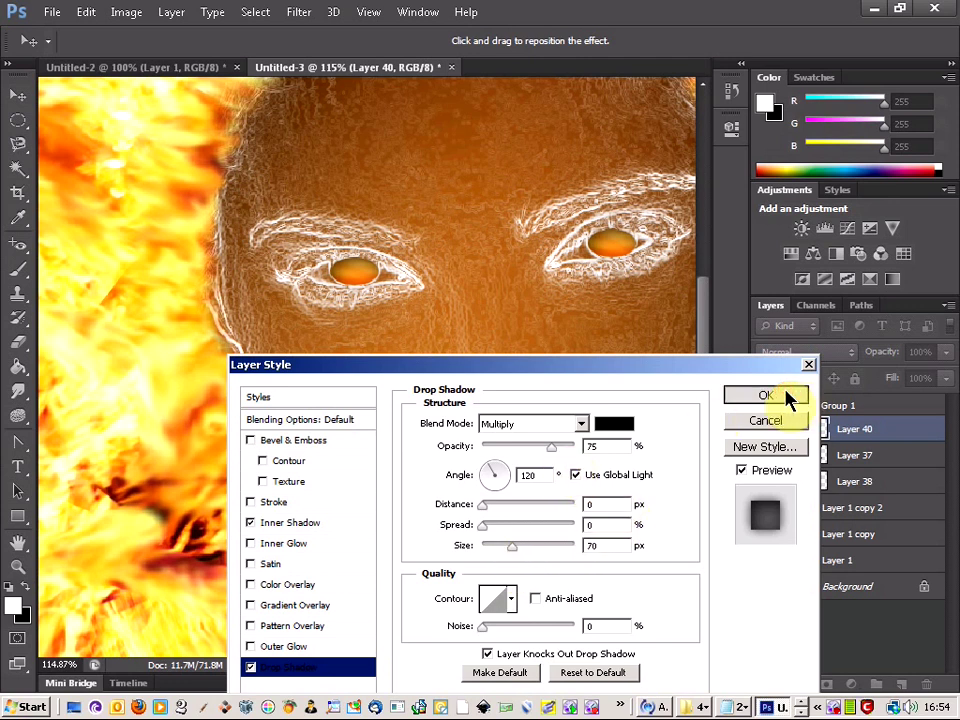
click(268, 548)
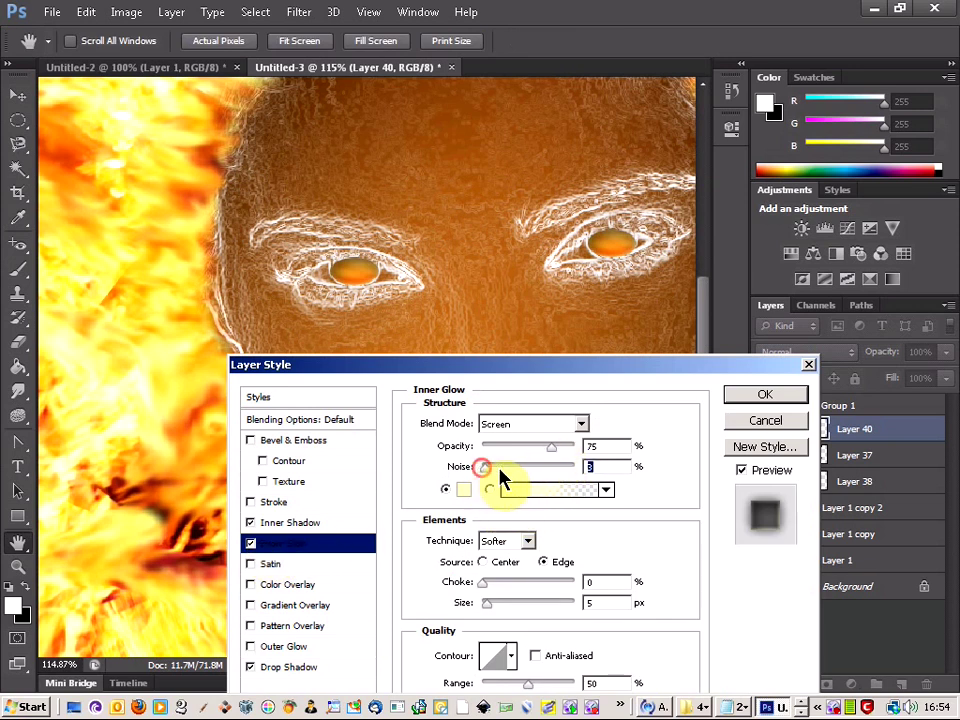
drag(522, 468, 488, 473)
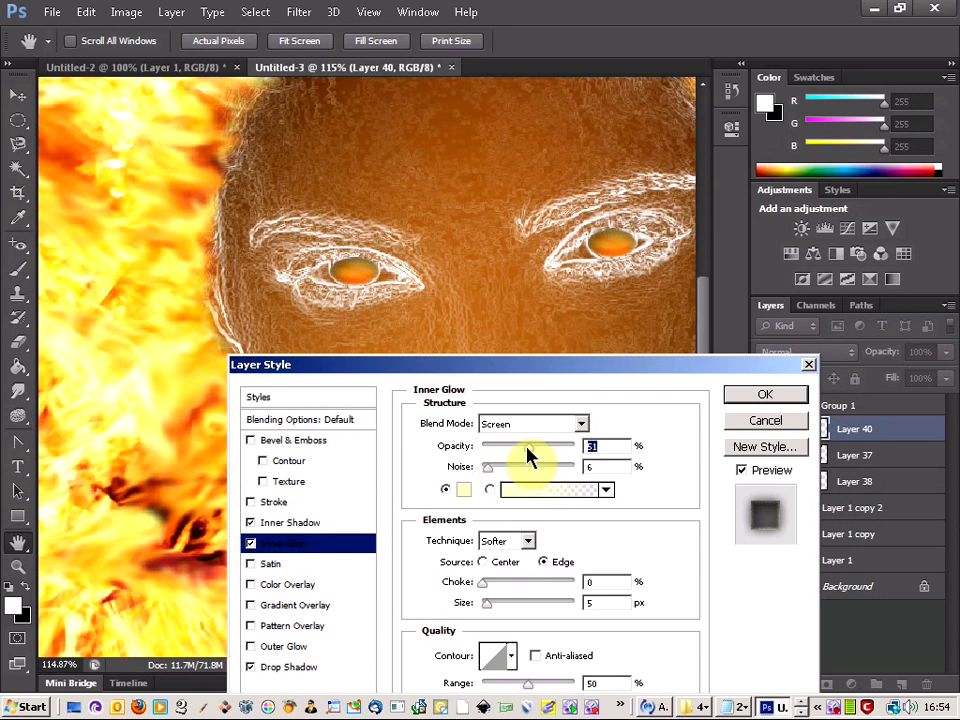
drag(570, 452, 512, 452)
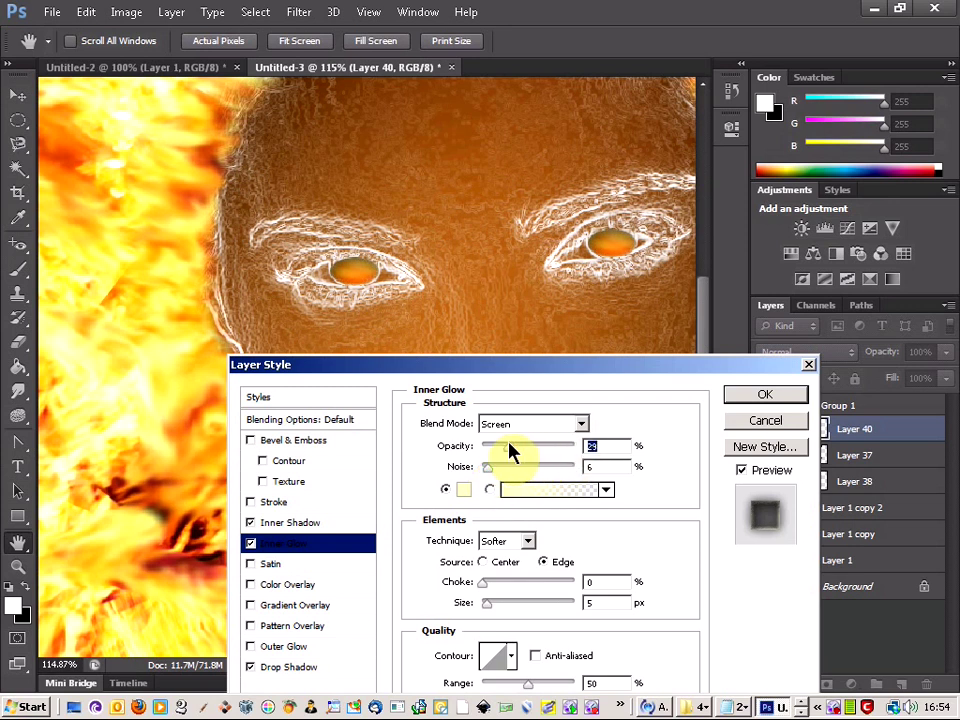
Apply the three eye effects, pick the Elliptical Marquee and zoom out to 25% to view the portrait
click(768, 397)
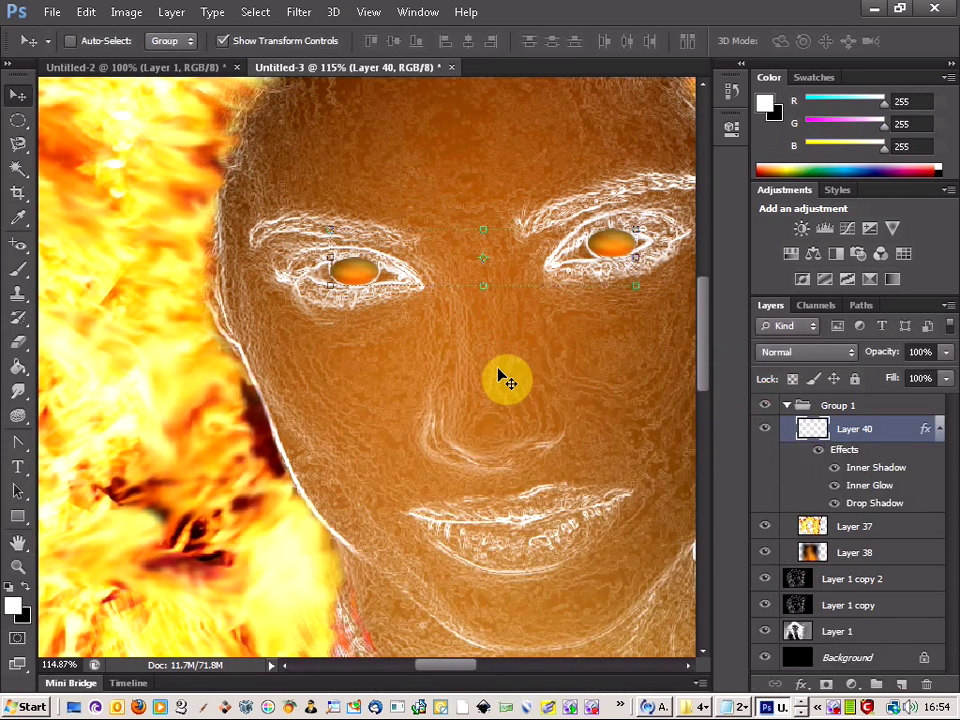
click(18, 118)
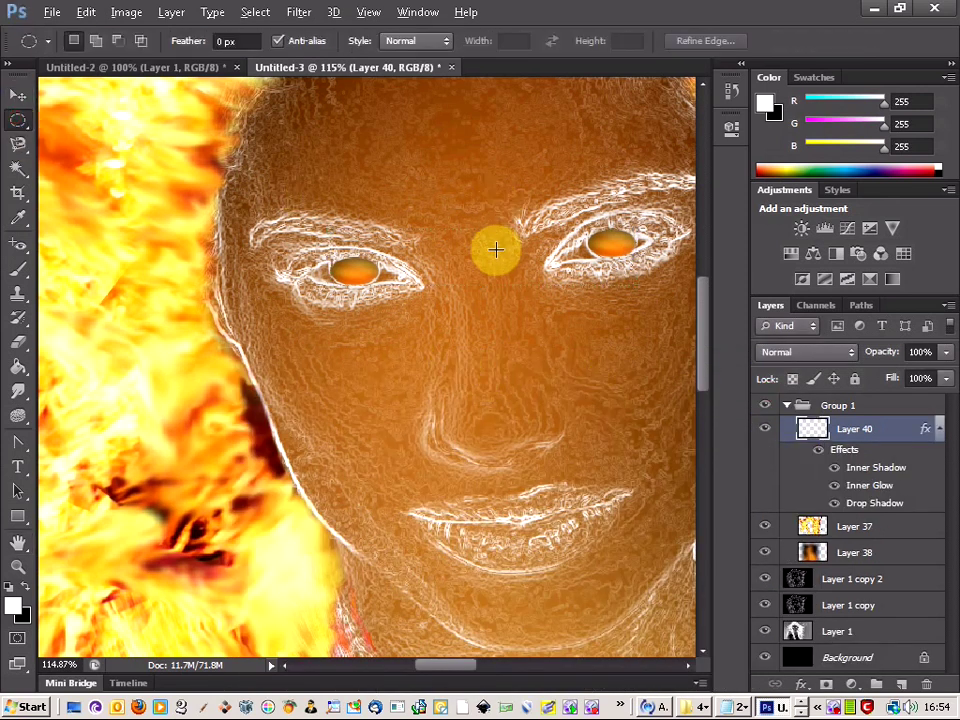
scroll(495, 251, down, 4)
scroll(590, 257, down, 3)
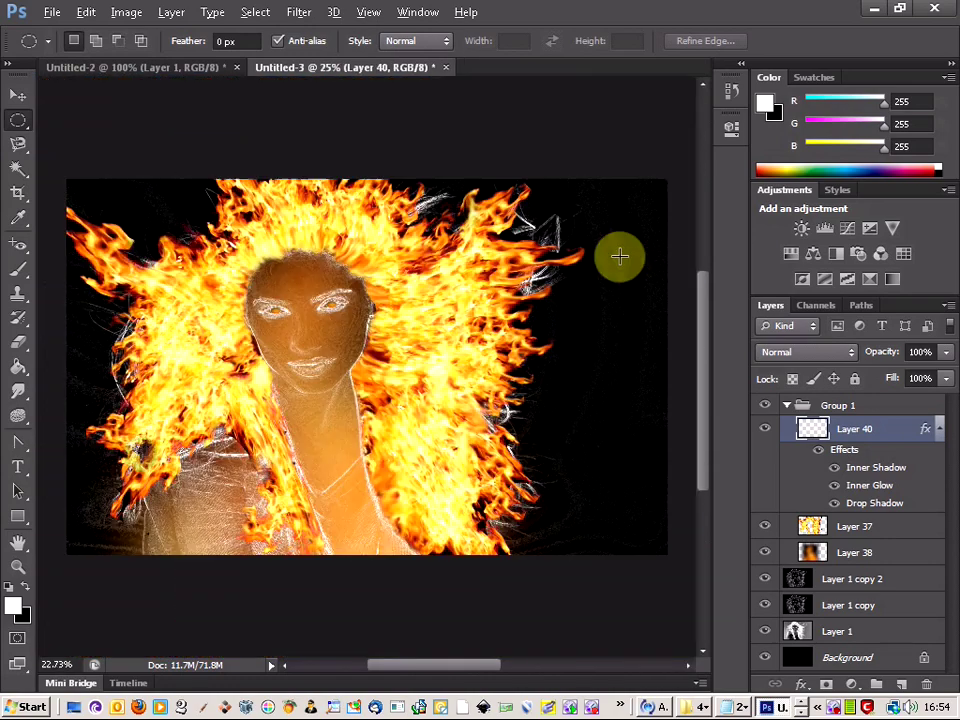
scroll(310, 308, up, 1)
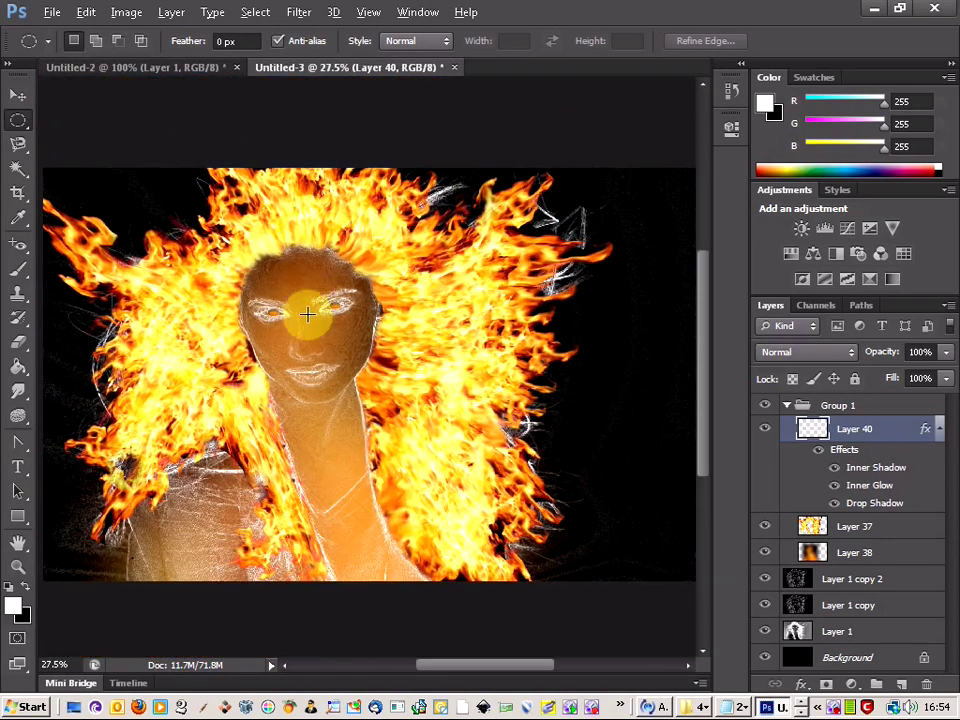
scroll(304, 384, up, 1)
scroll(305, 385, down, 2)
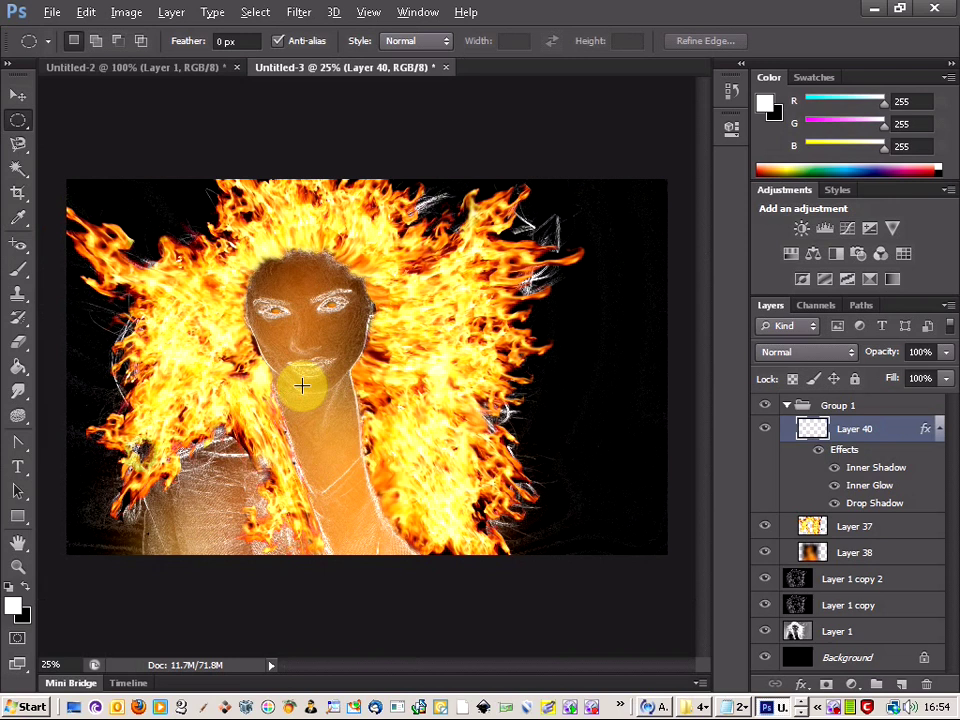
scroll(301, 362, up, 8)
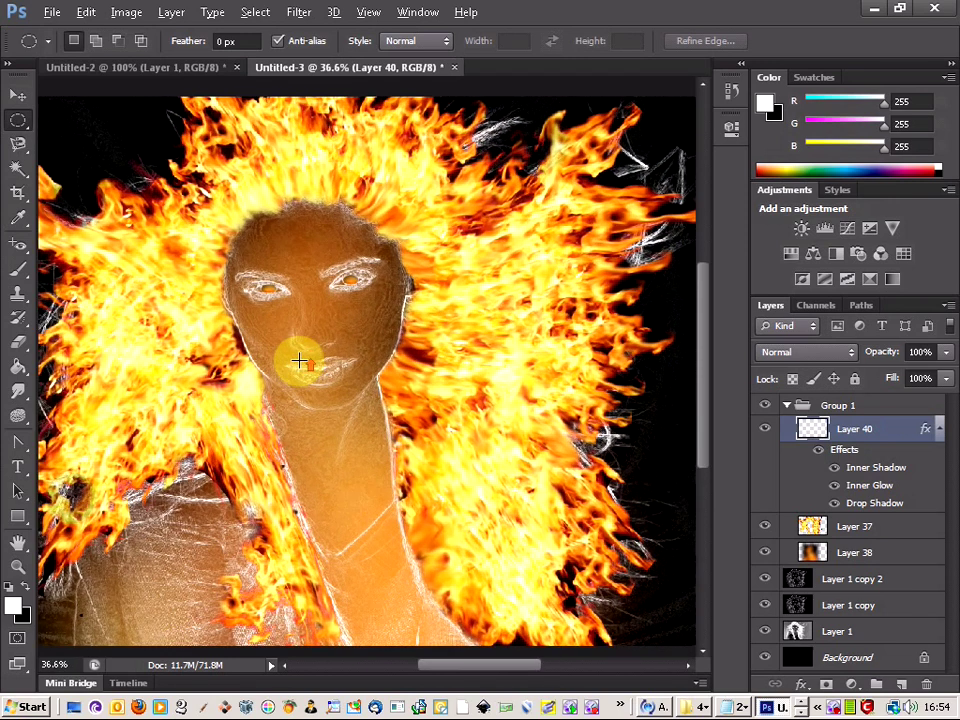
scroll(299, 360, down, 8)
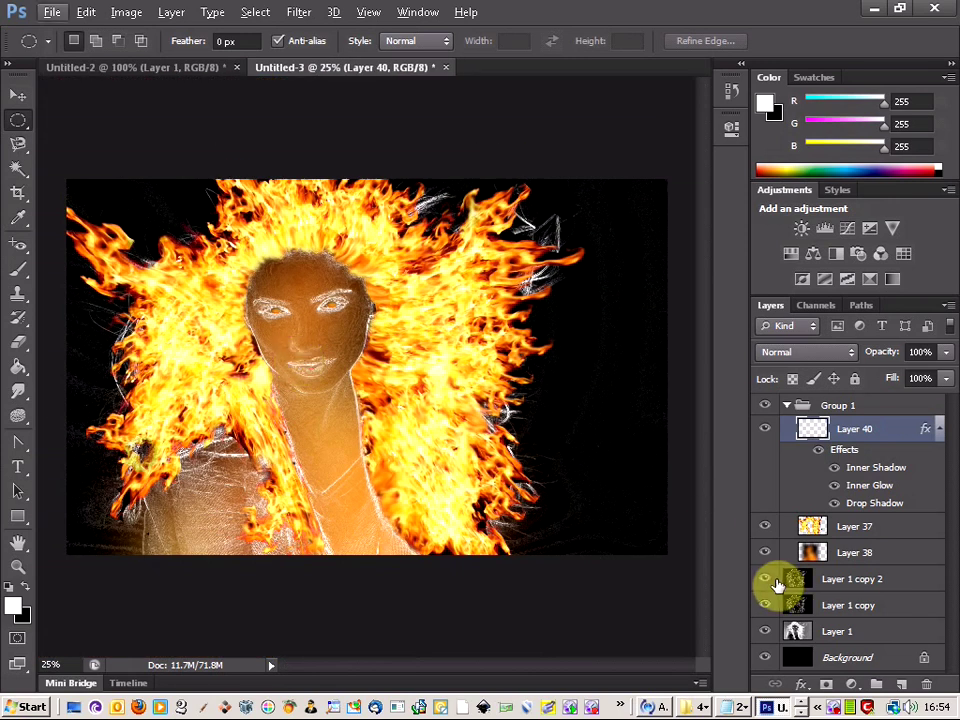